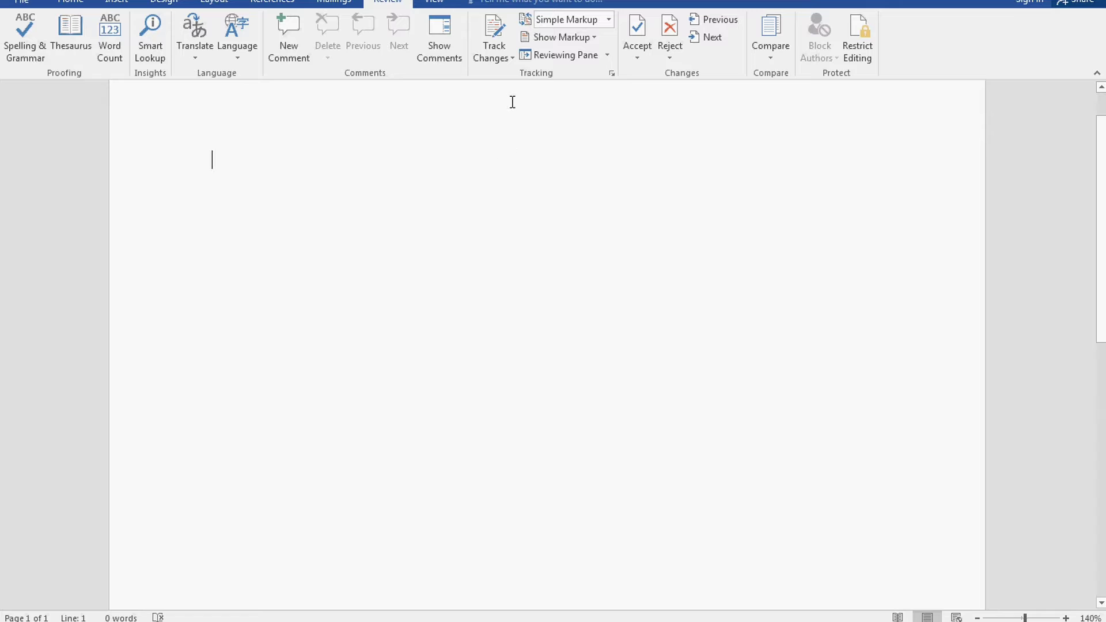
Generate sample paragraphs in the blank document with =rand(25).
left_click(511, 58)
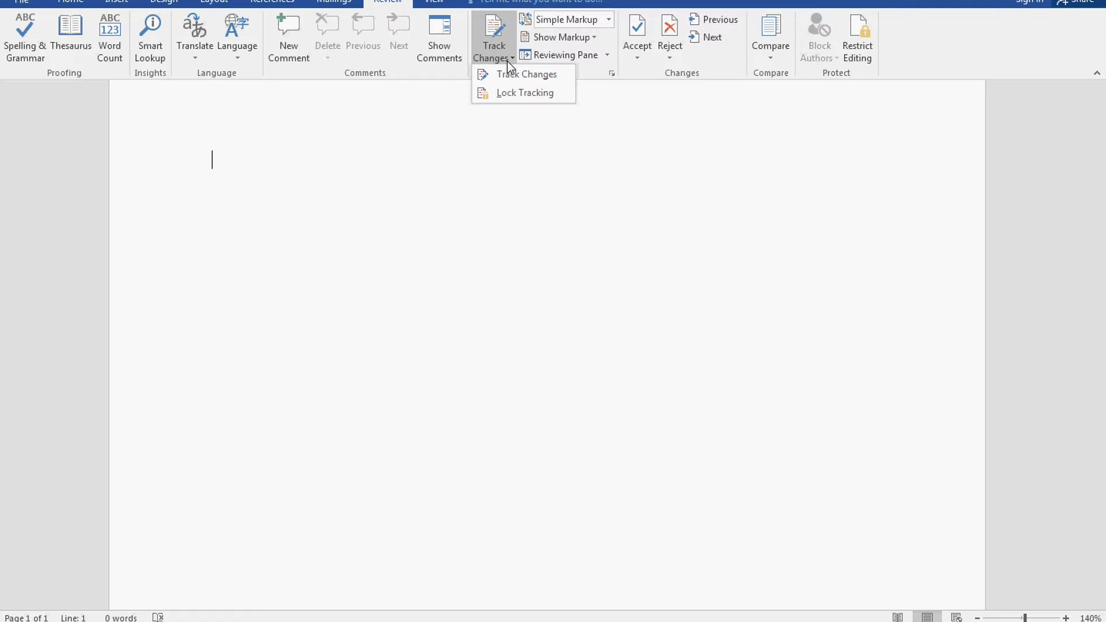
left_click(437, 233)
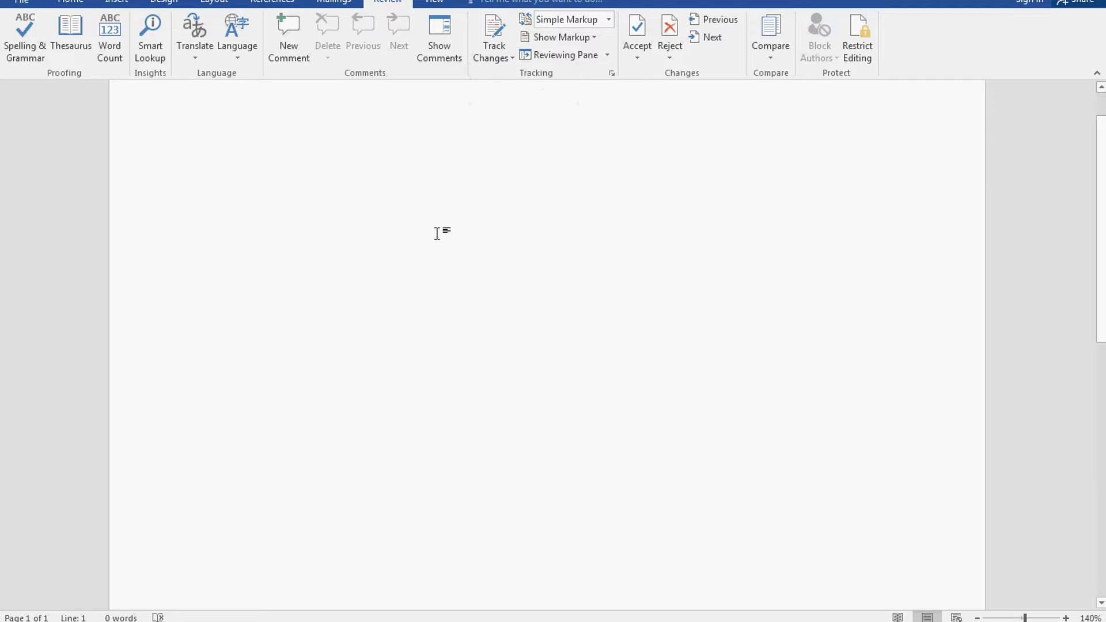
type("=ran")
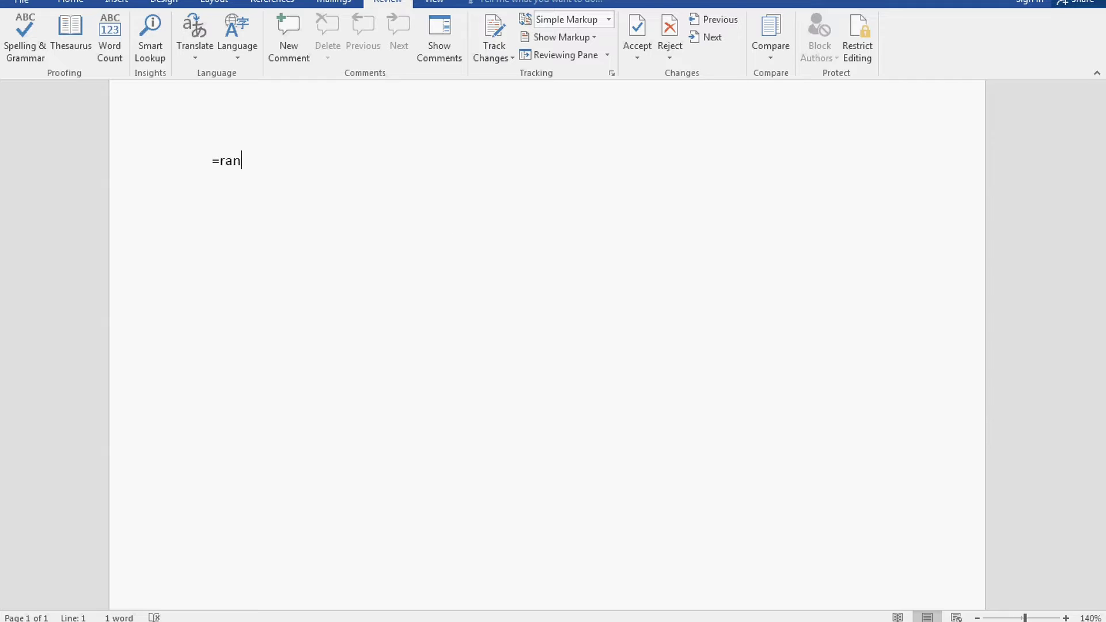
type("d(25")
type(")")
key("Return")
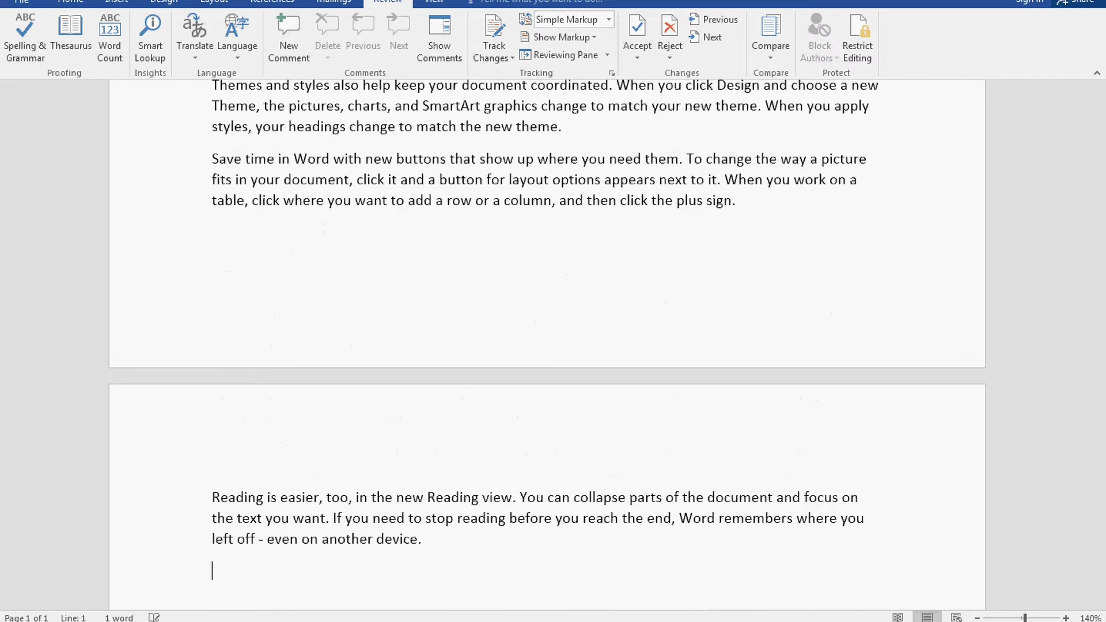
Delete the trailing sample paragraphs, leaving about 471 words, and return to the top.
mouse_move(450, 544)
left_mouse_down()
mouse_move(140, 206)
mouse_move(150, 356)
left_mouse_up()
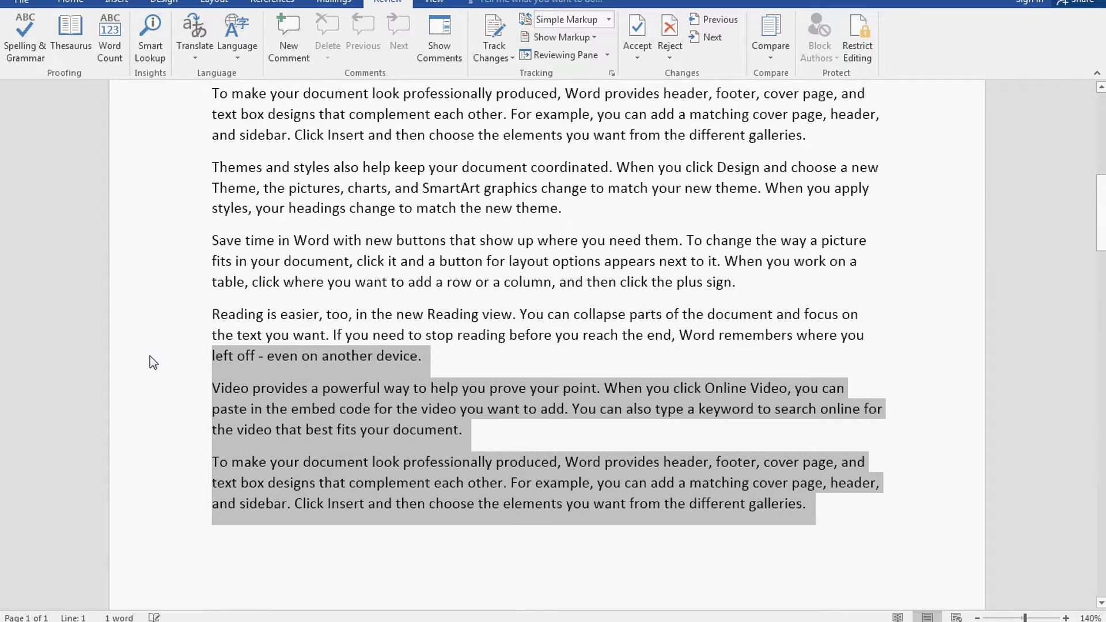
key("Delete")
scroll(317, 364, "up", 10)
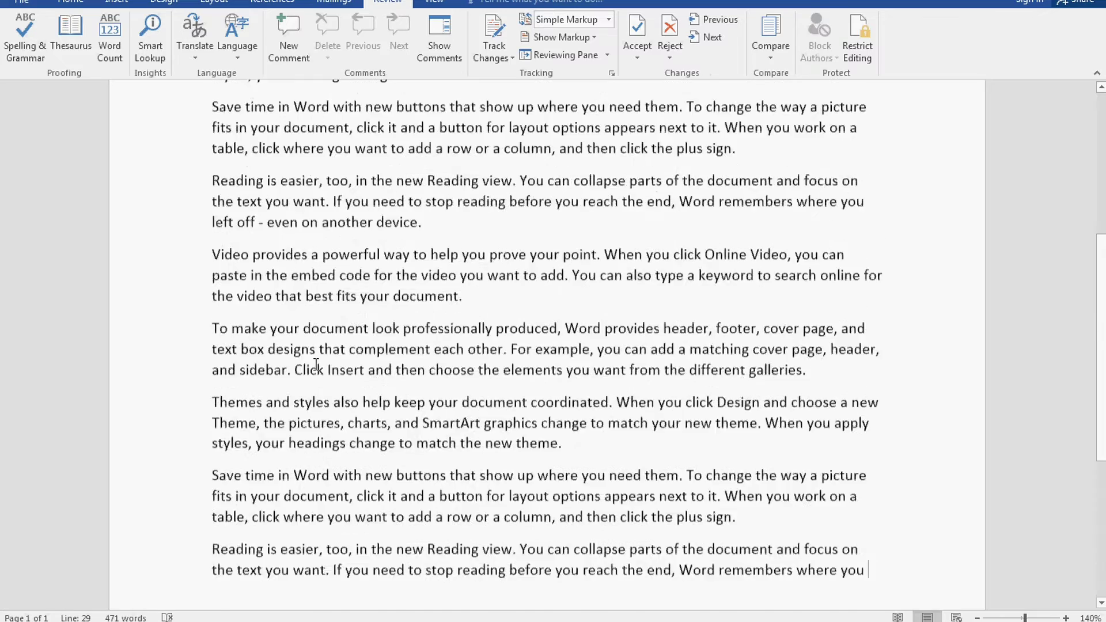
scroll(317, 364, "up", 2)
scroll(316, 364, "up", 3)
scroll(317, 364, "up", 3)
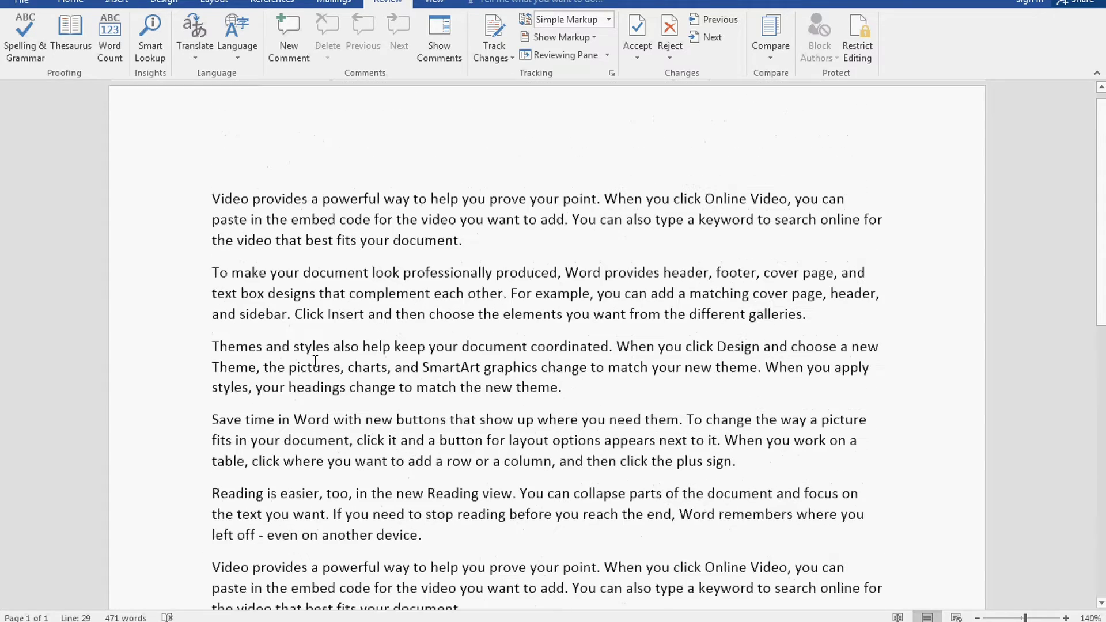
scroll(316, 364, "up", 1)
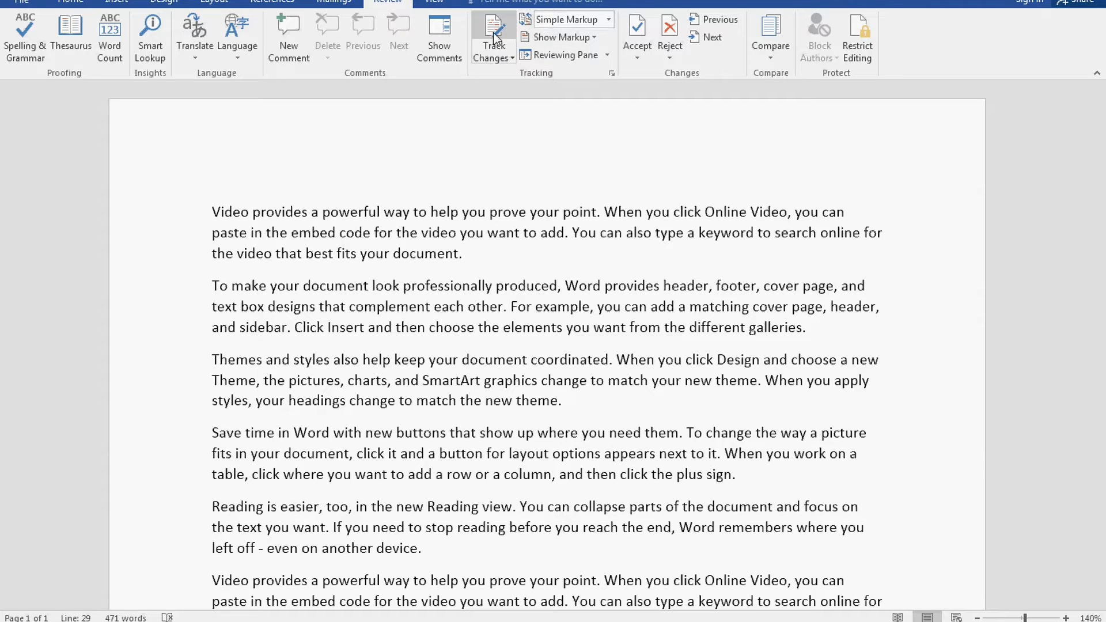
Open Track Changes Options and then Advanced Track Changes Options, moving both dialogs up and left.
left_click(613, 74)
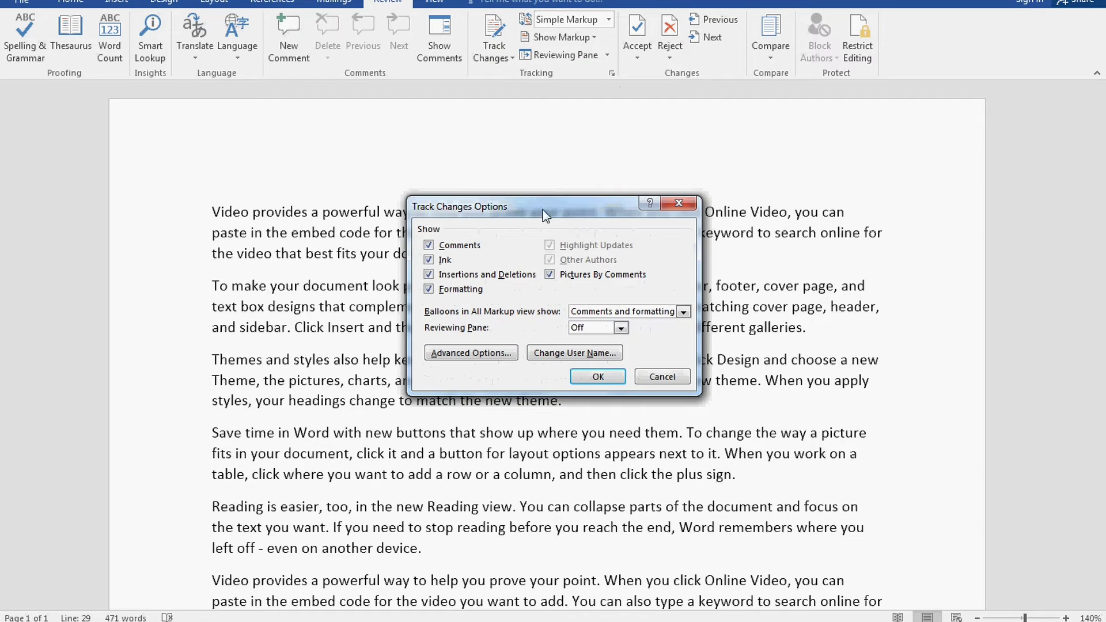
left_click_drag(542, 210, 510, 49)
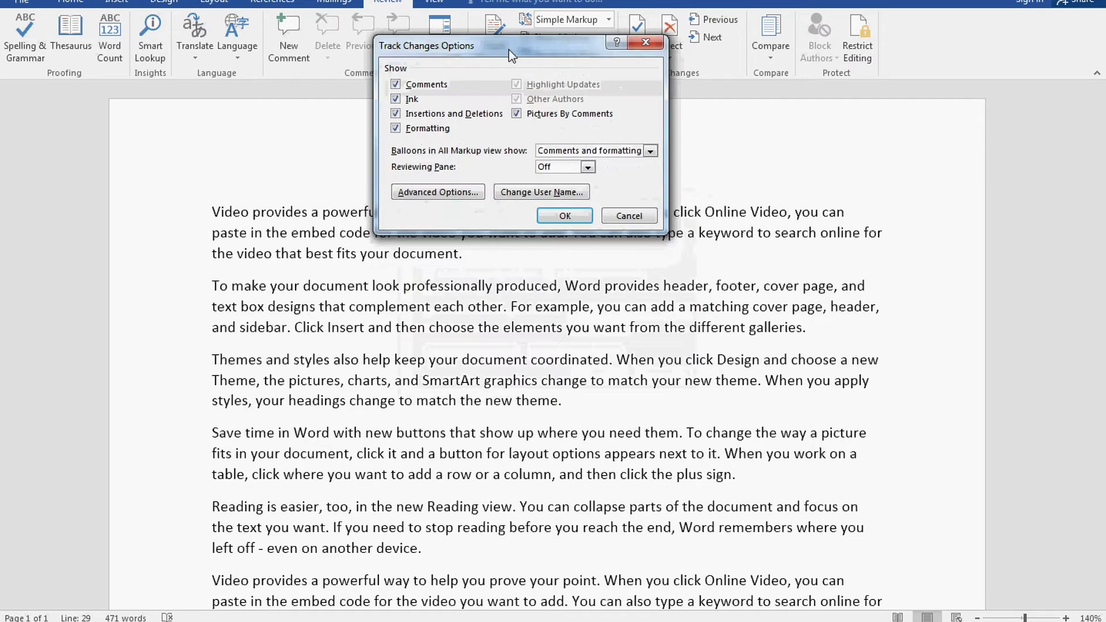
left_click(412, 194)
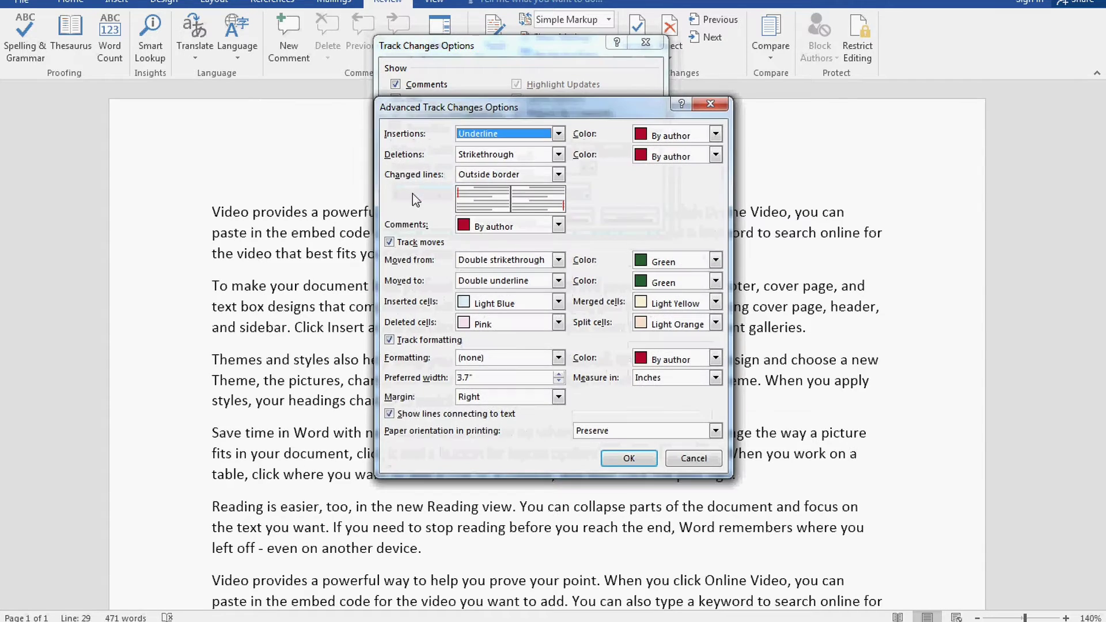
left_click_drag(479, 104, 420, 23)
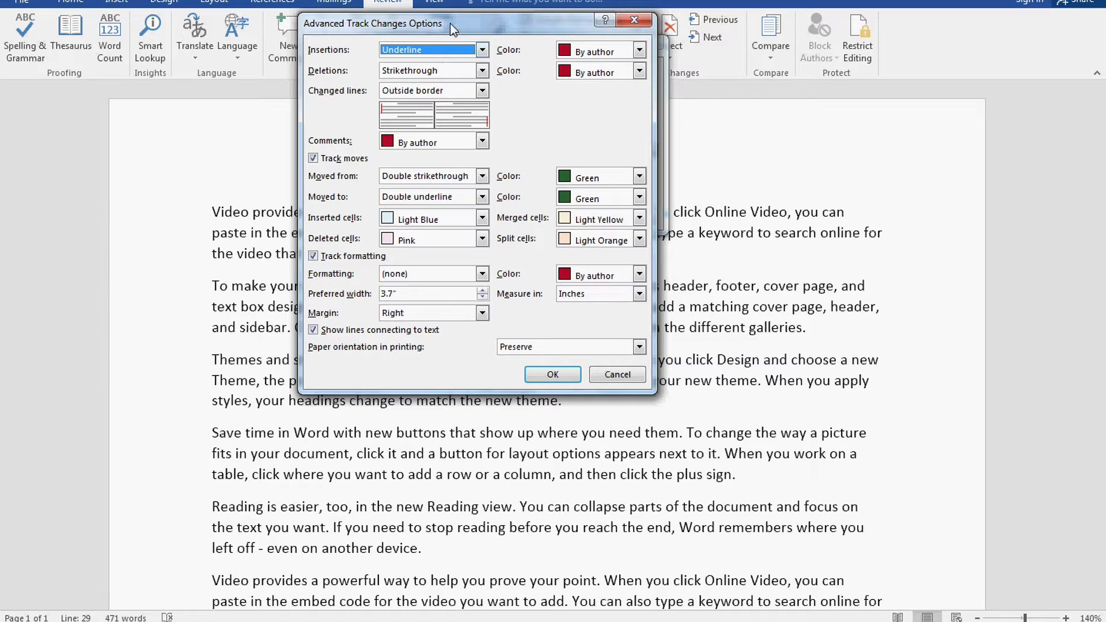
left_click_drag(451, 24, 444, 16)
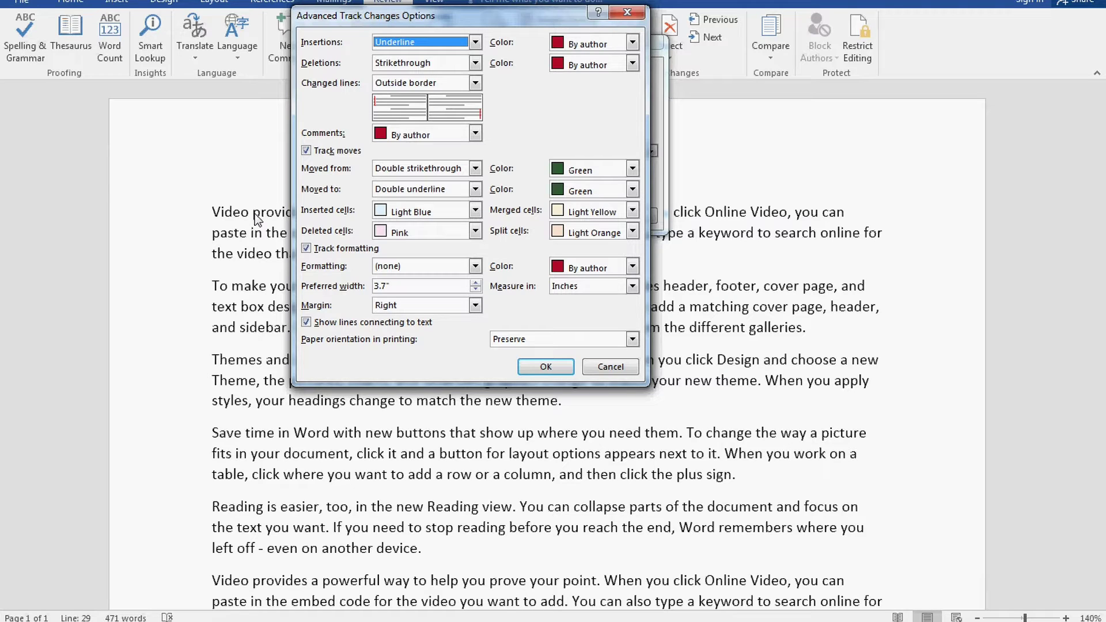
Choose Double underline in the Insertions dropdown of Advanced Track Changes Options.
left_click(476, 43)
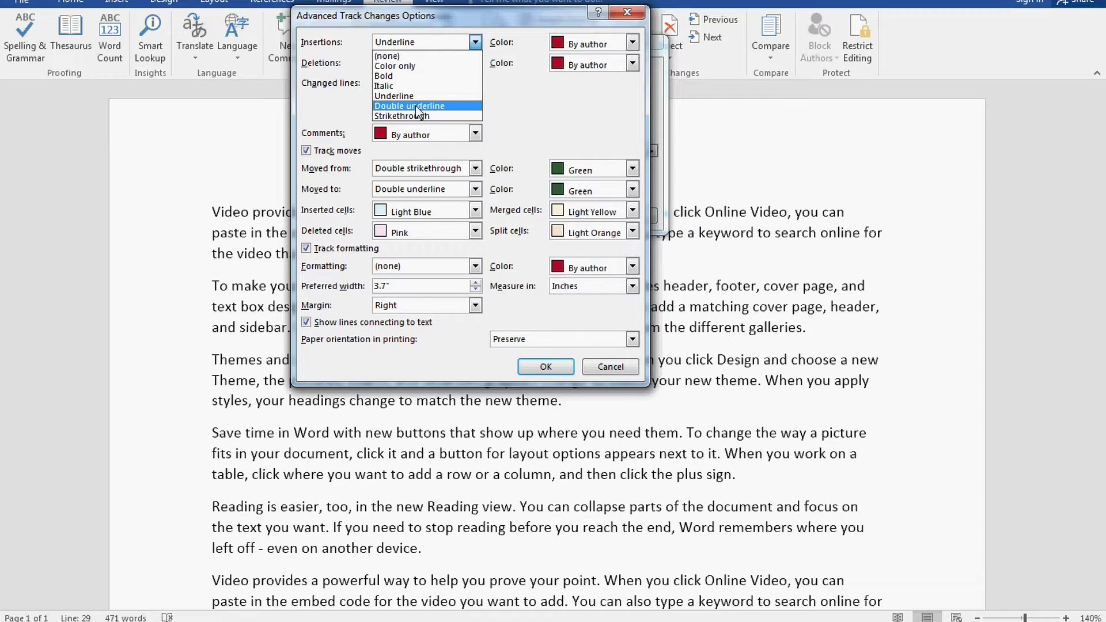
scroll(416, 105, "down", 1)
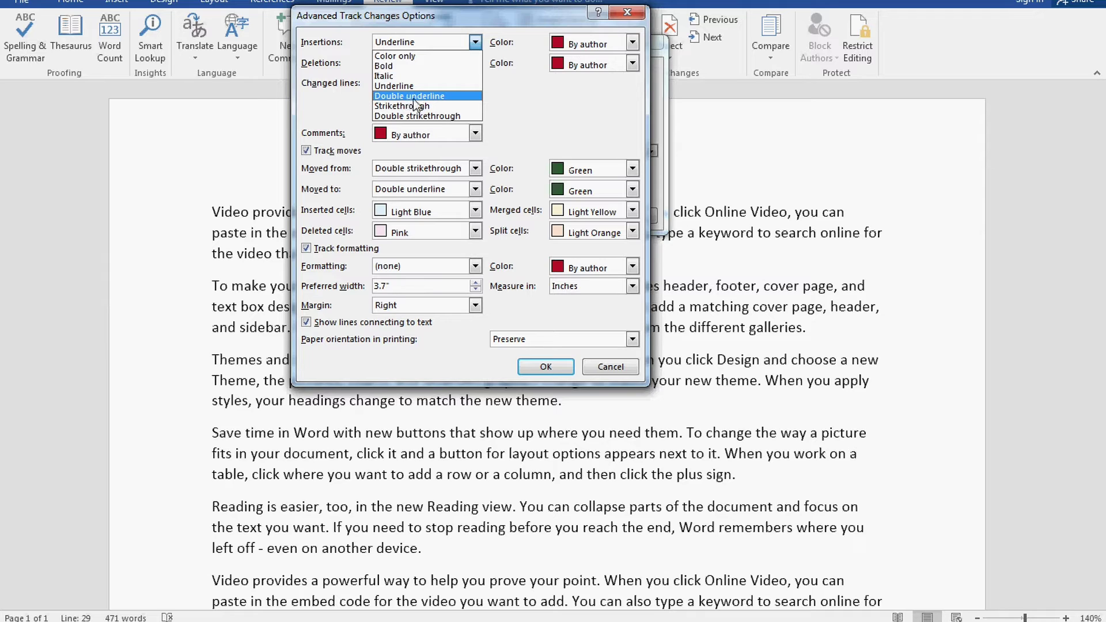
scroll(402, 81, "up", 1)
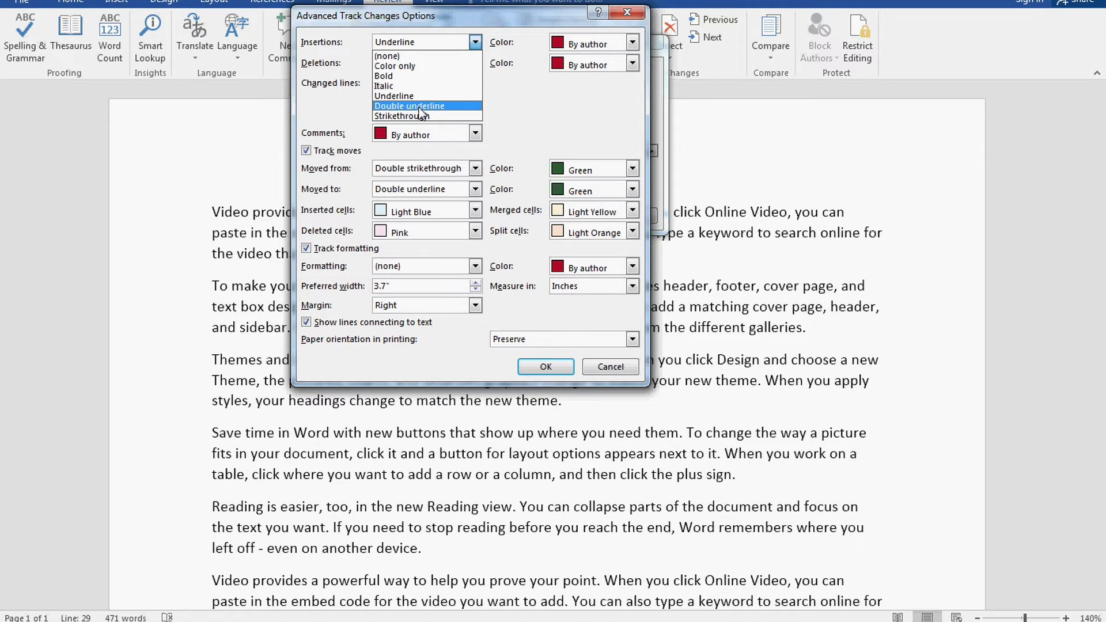
scroll(403, 108, "down", 1)
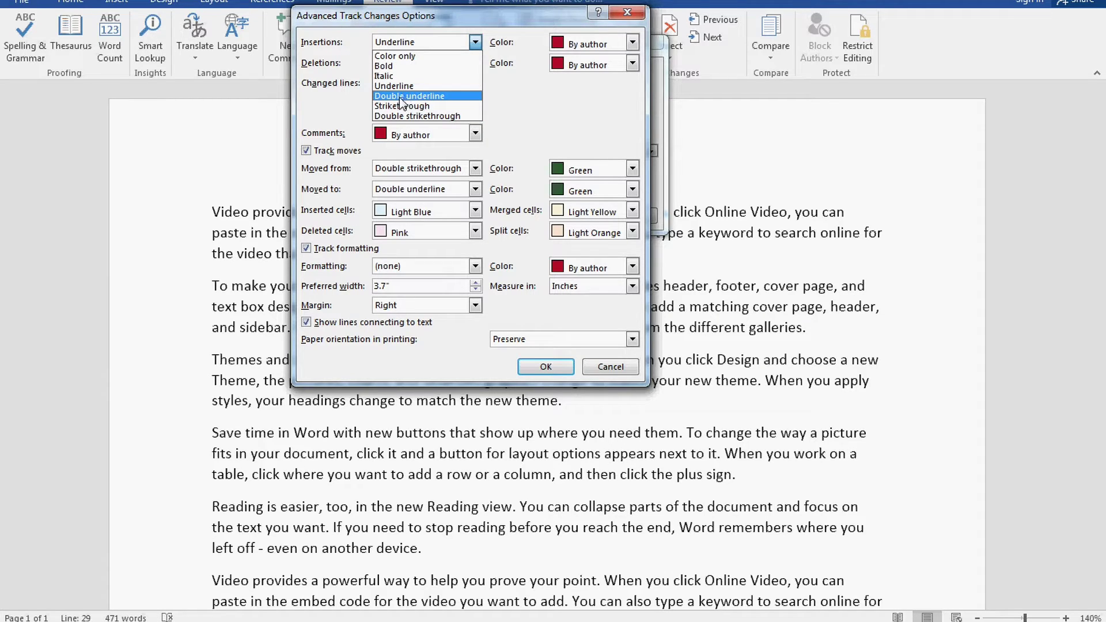
left_click(392, 98)
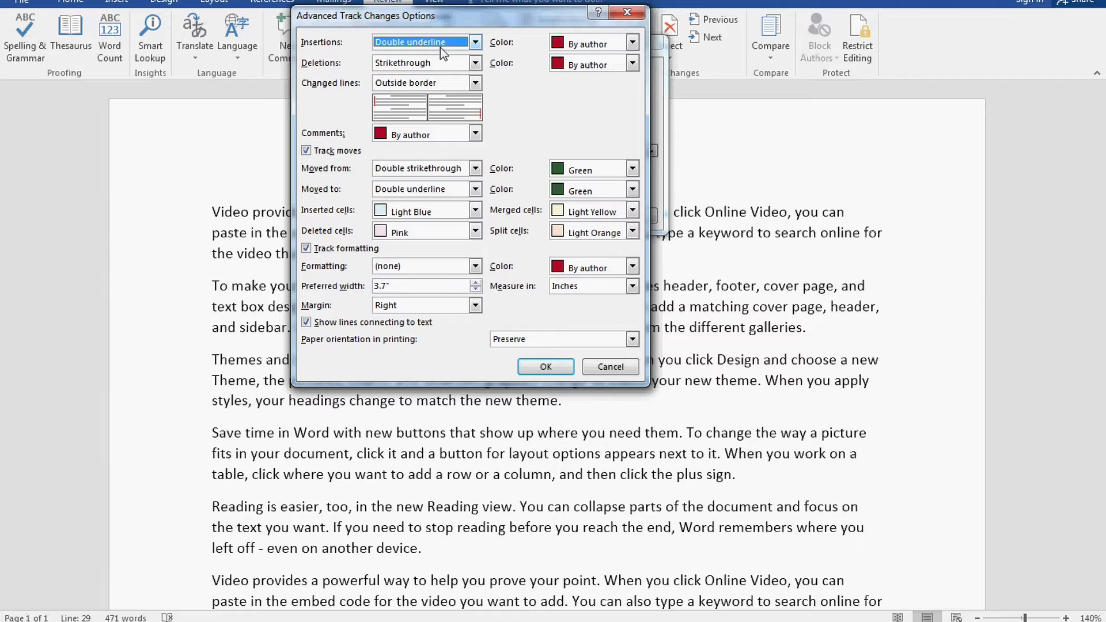
Set the Insertions colour to Blue and list the Deletions marking choices.
left_click(614, 45)
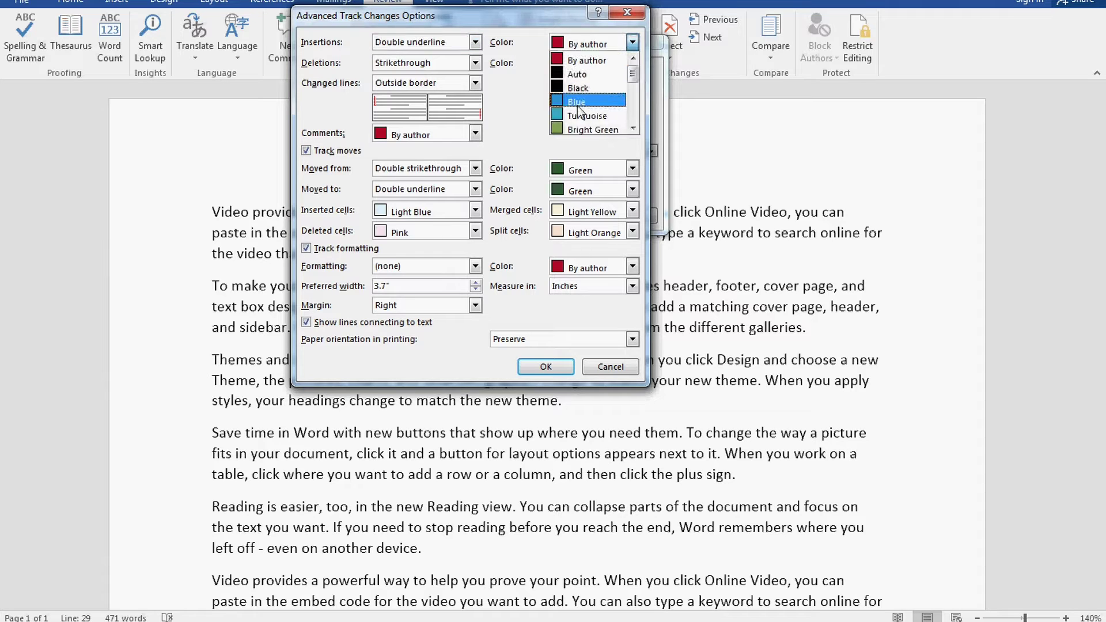
left_click(579, 104)
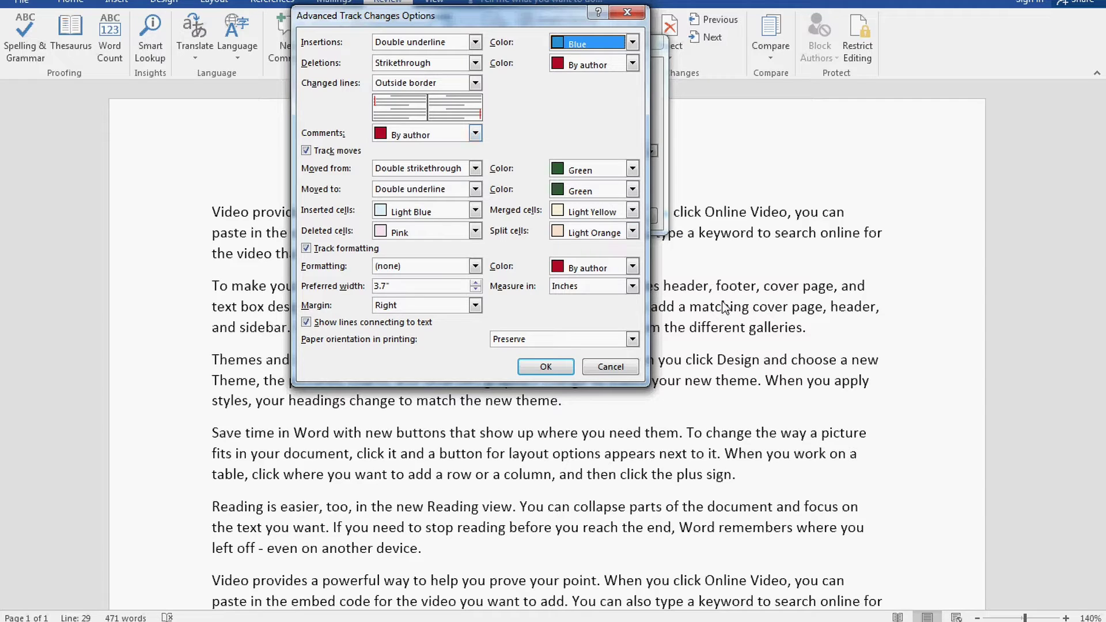
left_click(475, 64)
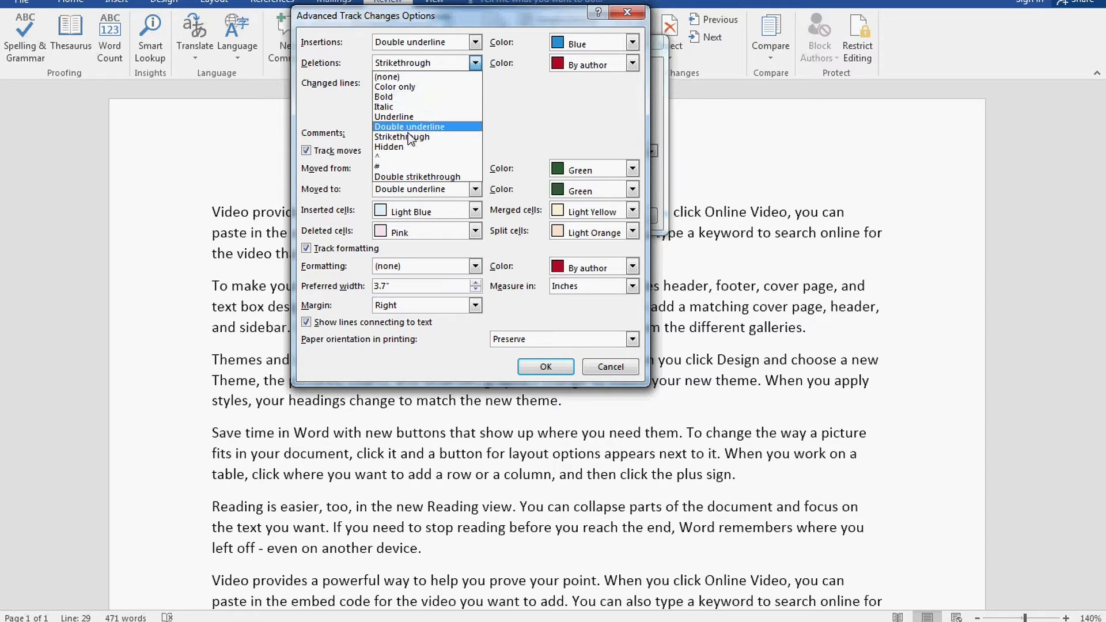
Keep deletions as Strikethrough, colour them Red, and move the Advanced dialog aside.
left_click(409, 136)
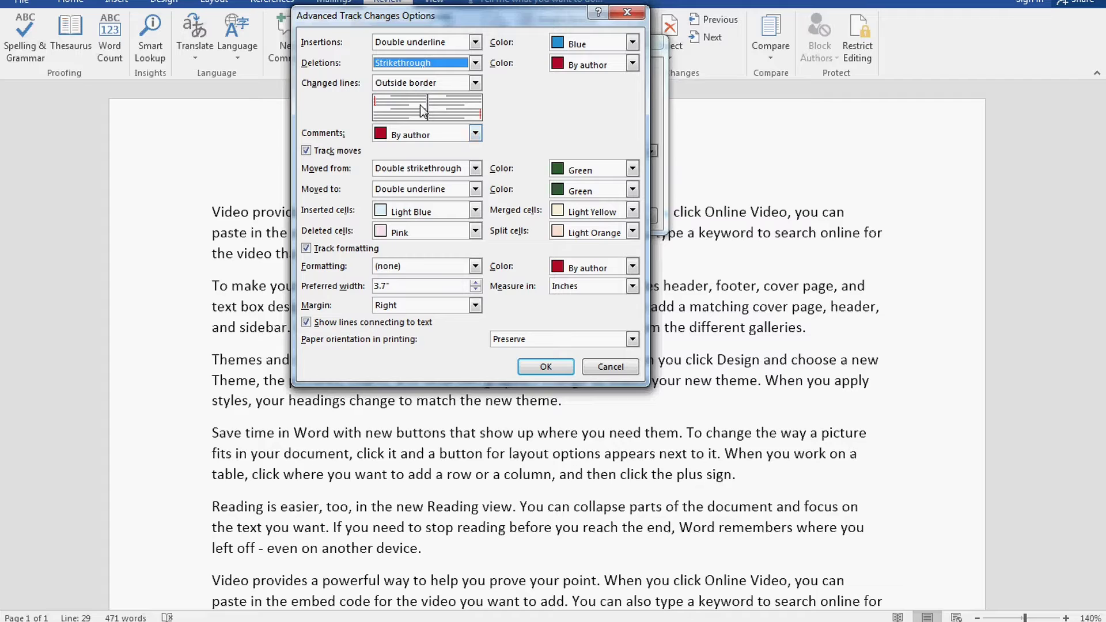
left_click(633, 63)
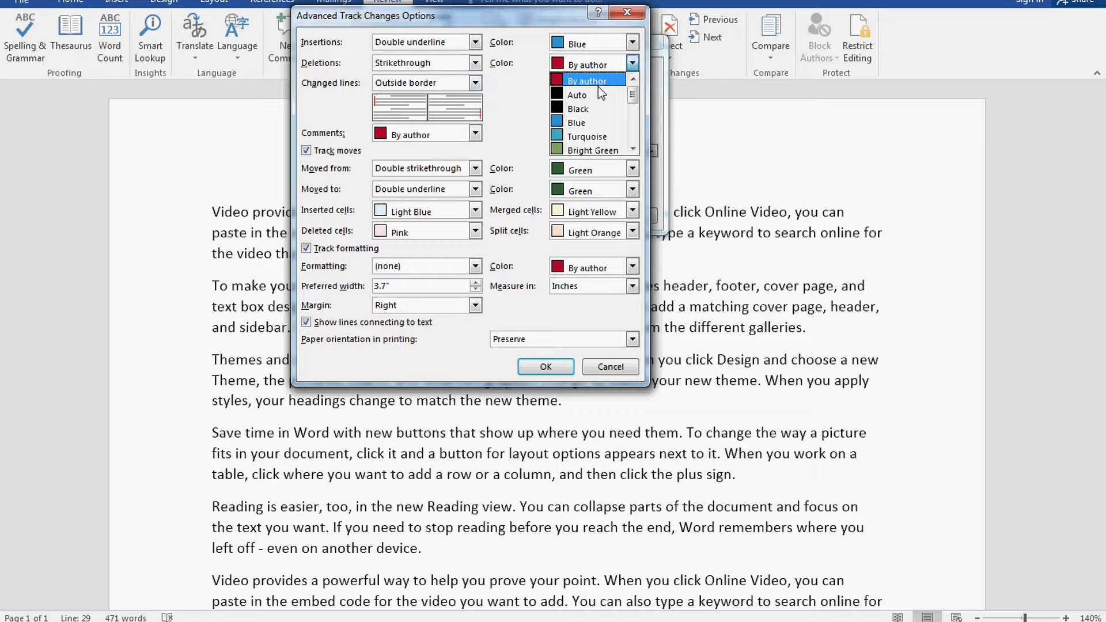
scroll(584, 116, "down", 2)
left_click(583, 110)
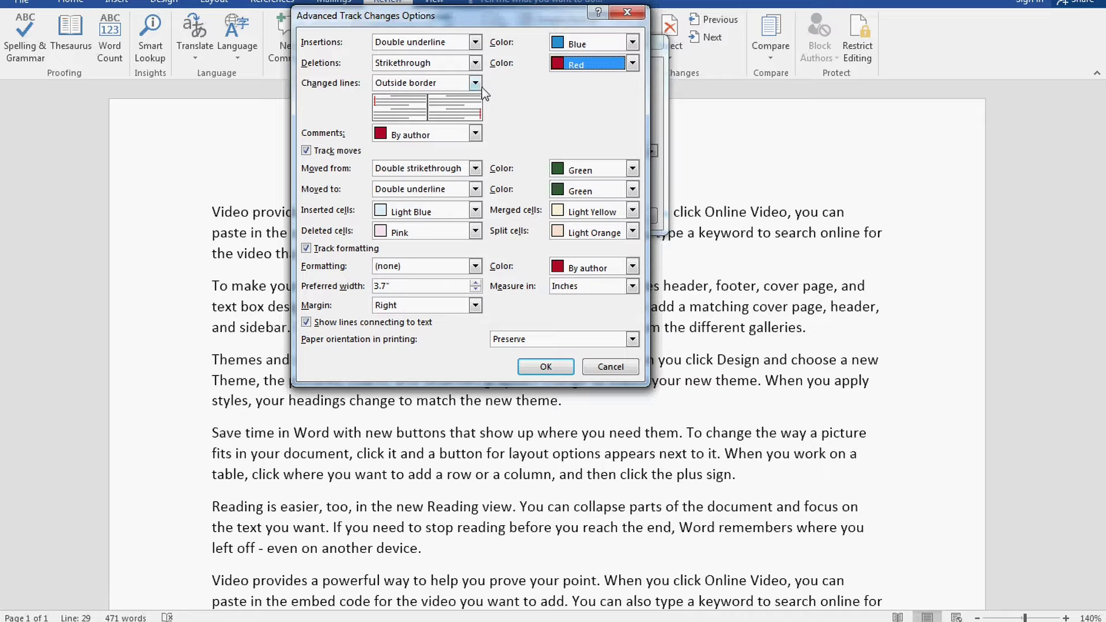
left_click_drag(482, 15, 776, 58)
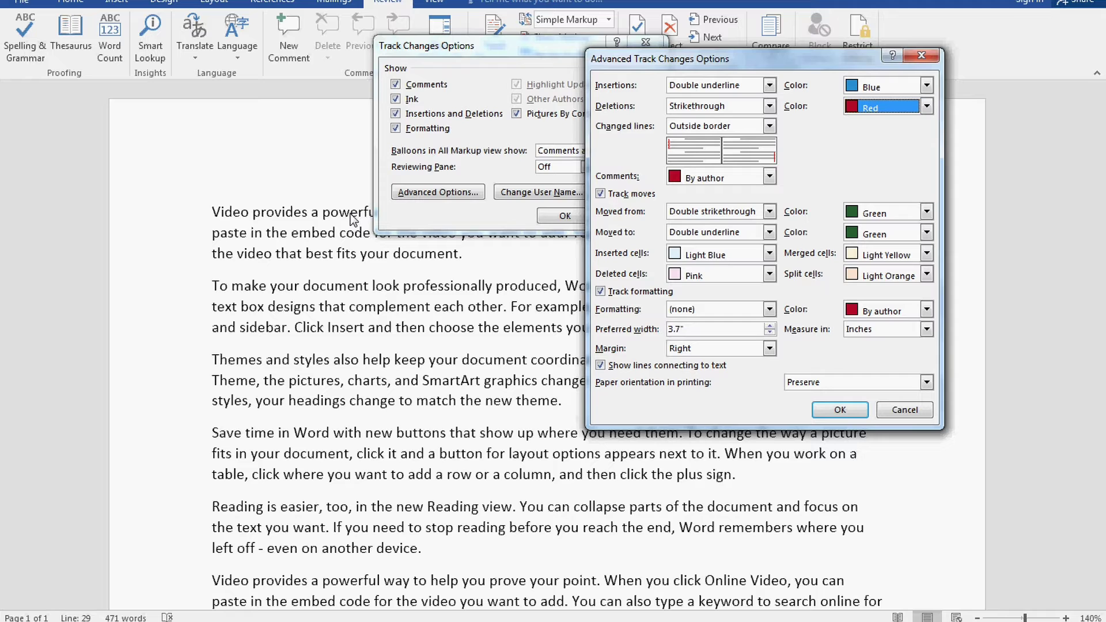
Mark changed lines with a Right border instead of a Left border.
left_click_drag(743, 58, 488, 26)
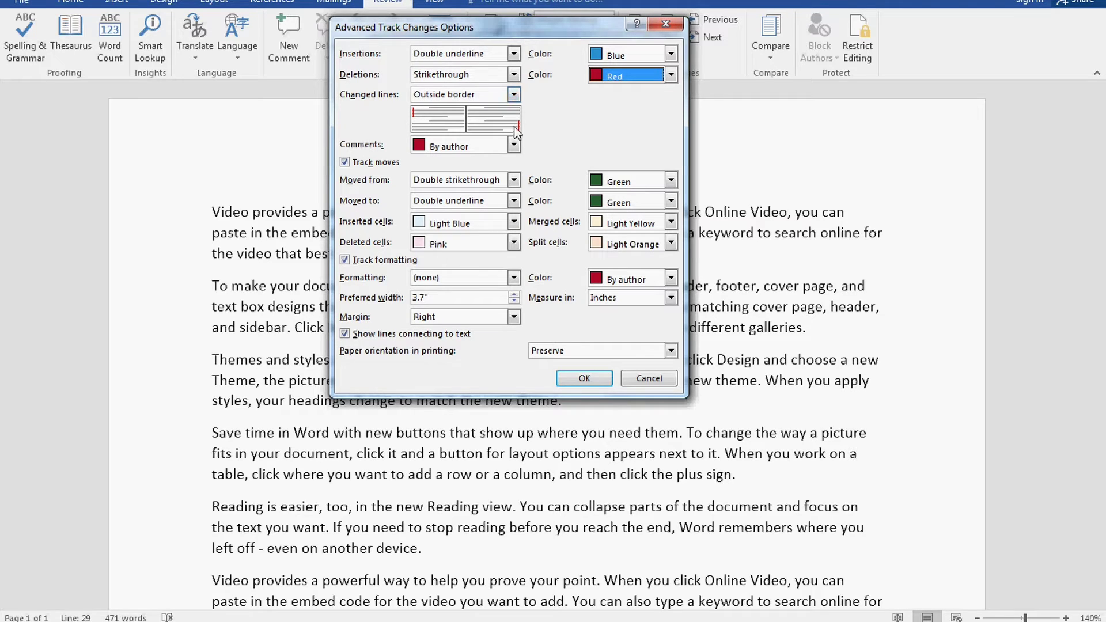
left_click(514, 97)
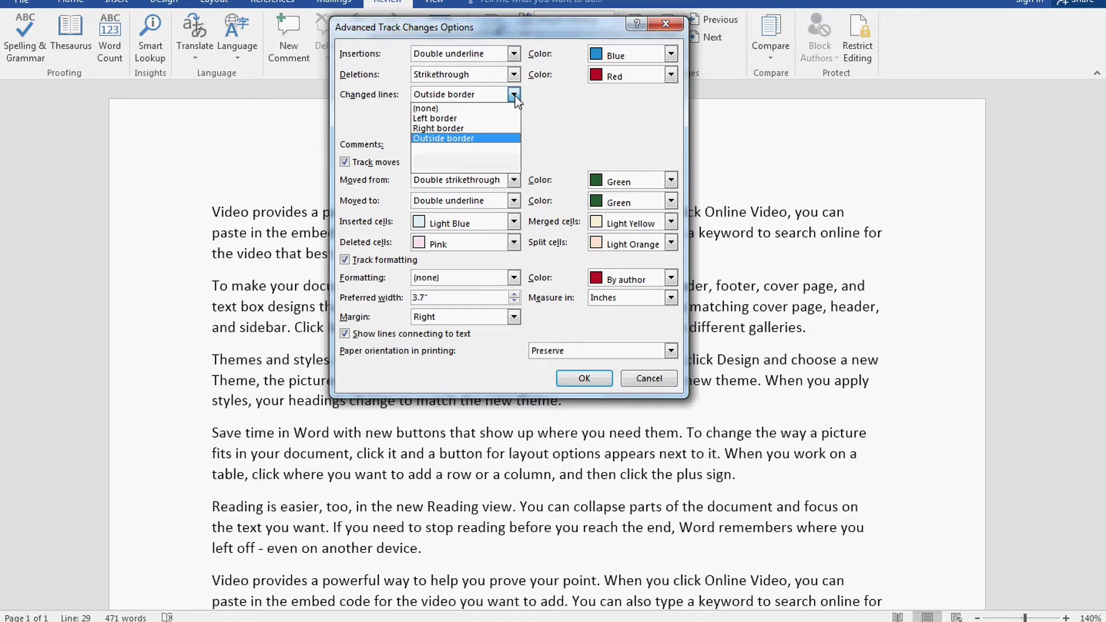
left_click(465, 118)
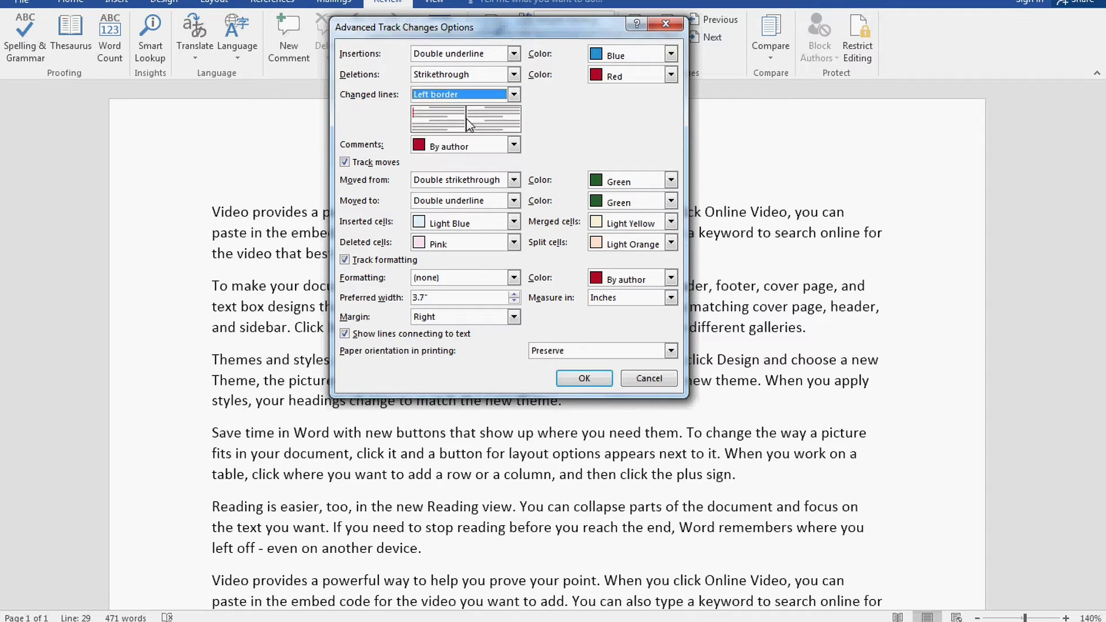
left_click(513, 94)
left_click(469, 129)
left_click_drag(496, 25, 527, 13)
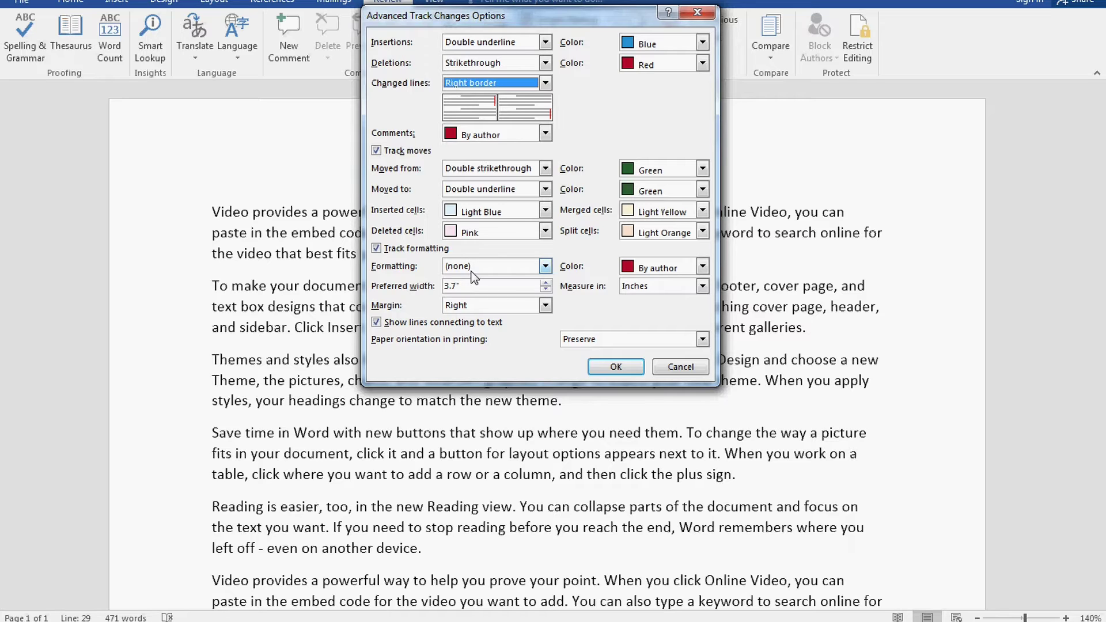
Set tracked formatting to Bold with the Pink colour.
left_click(476, 268)
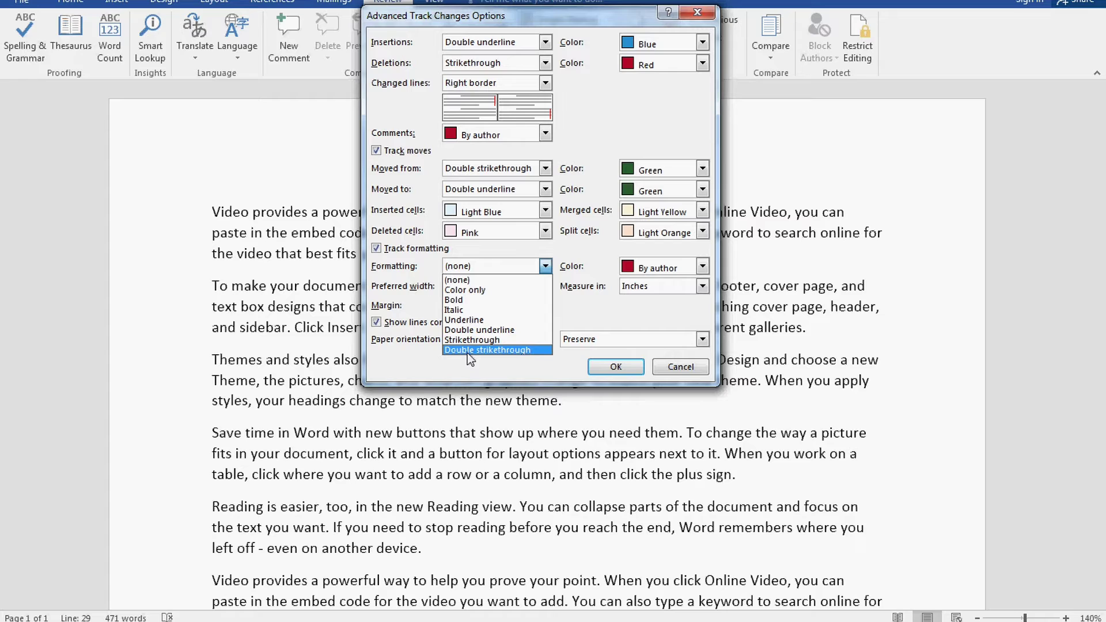
left_click(461, 302)
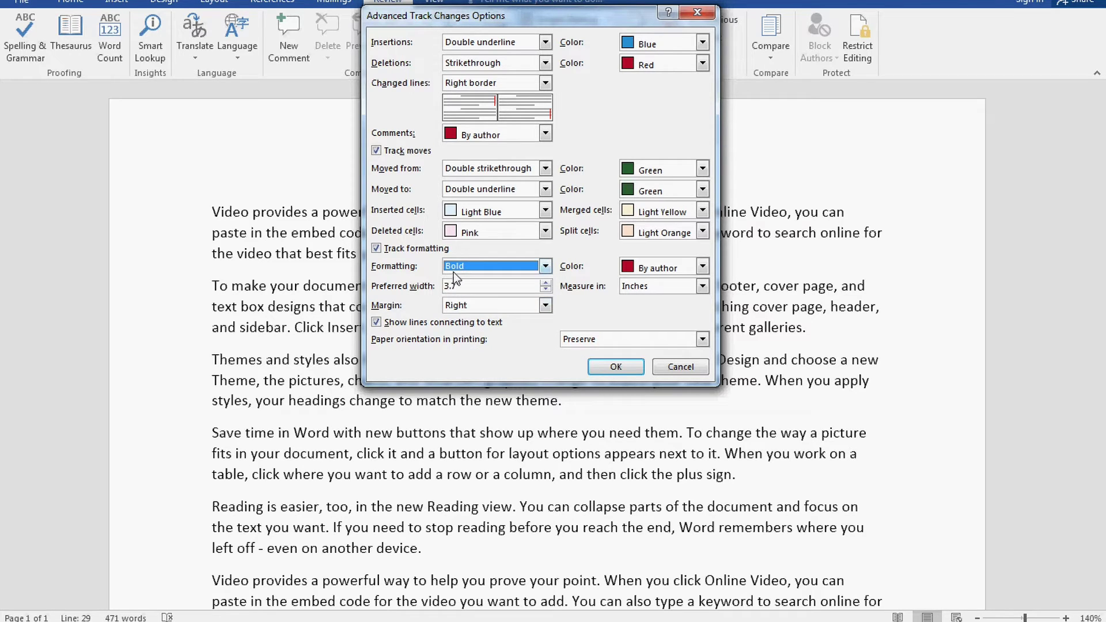
left_click(655, 268)
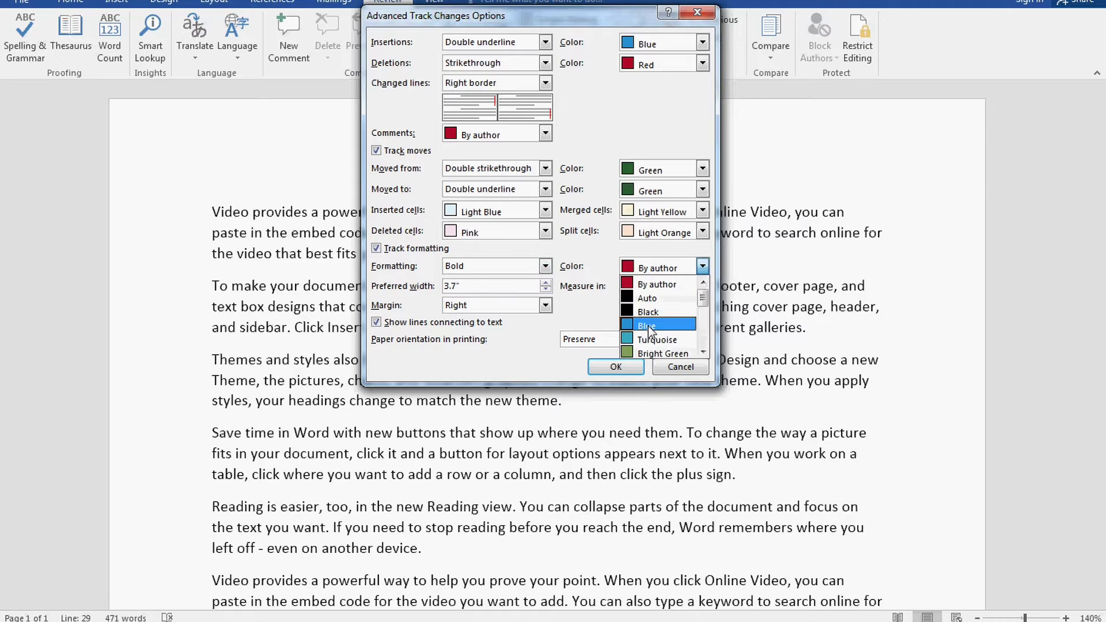
scroll(648, 326, "down", 1)
scroll(657, 326, "down", 2)
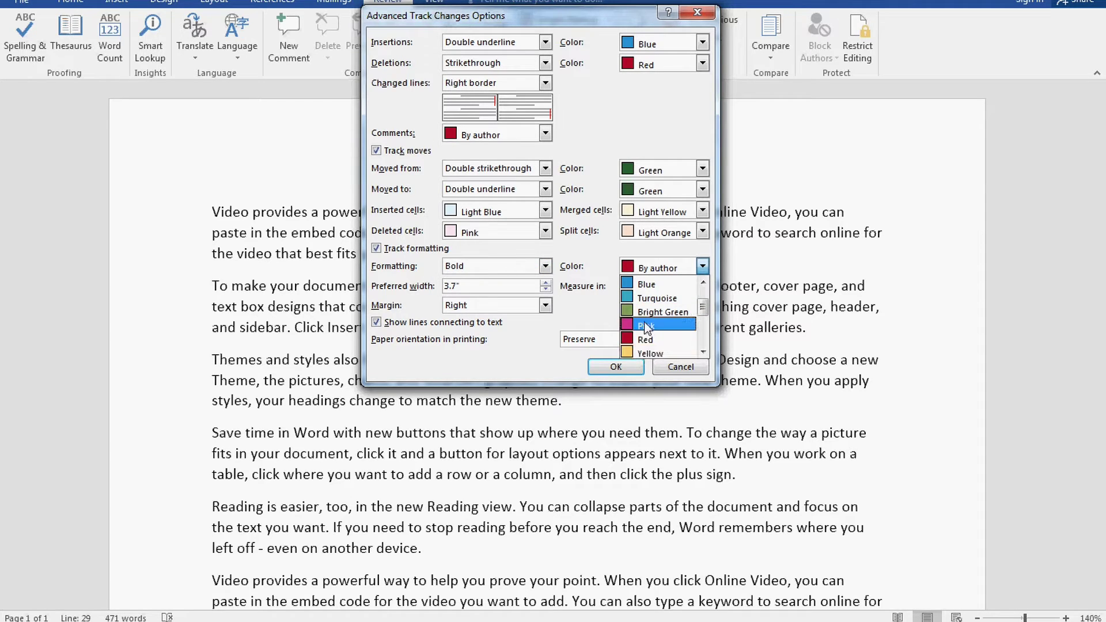
left_click(647, 326)
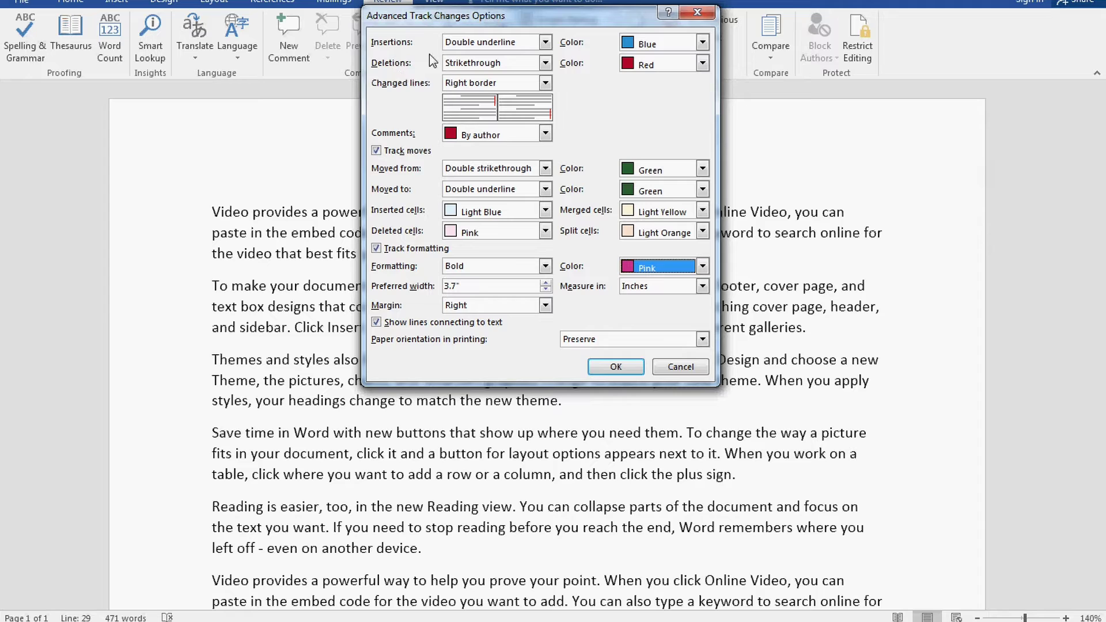
Confirm the advanced markup settings and close Track Changes Options with OK.
left_click_drag(497, 26, 506, 49)
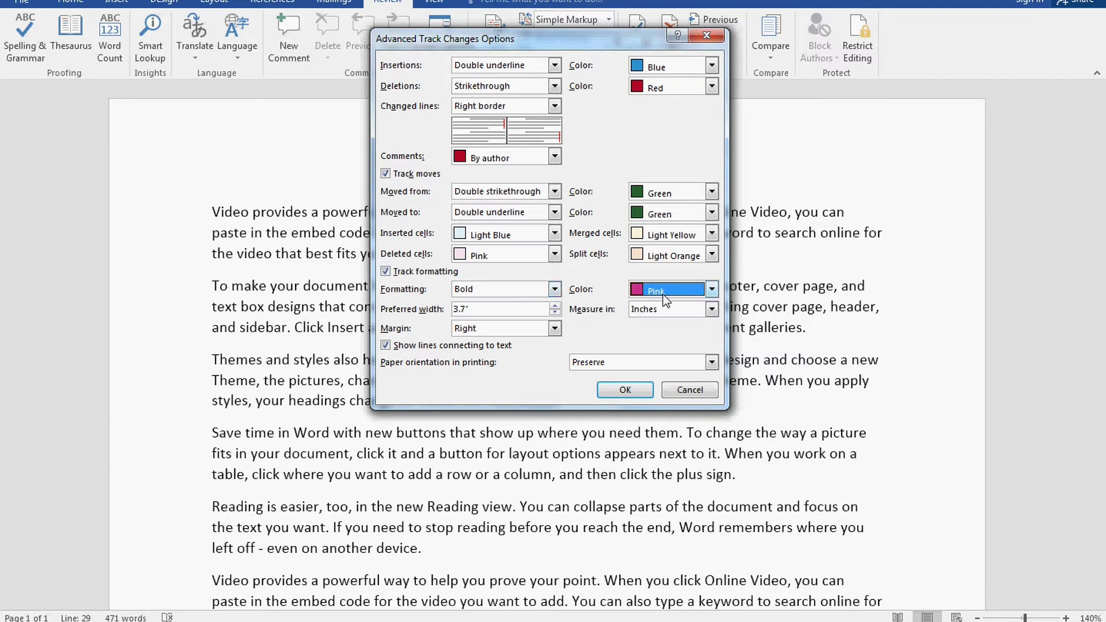
left_click(628, 392)
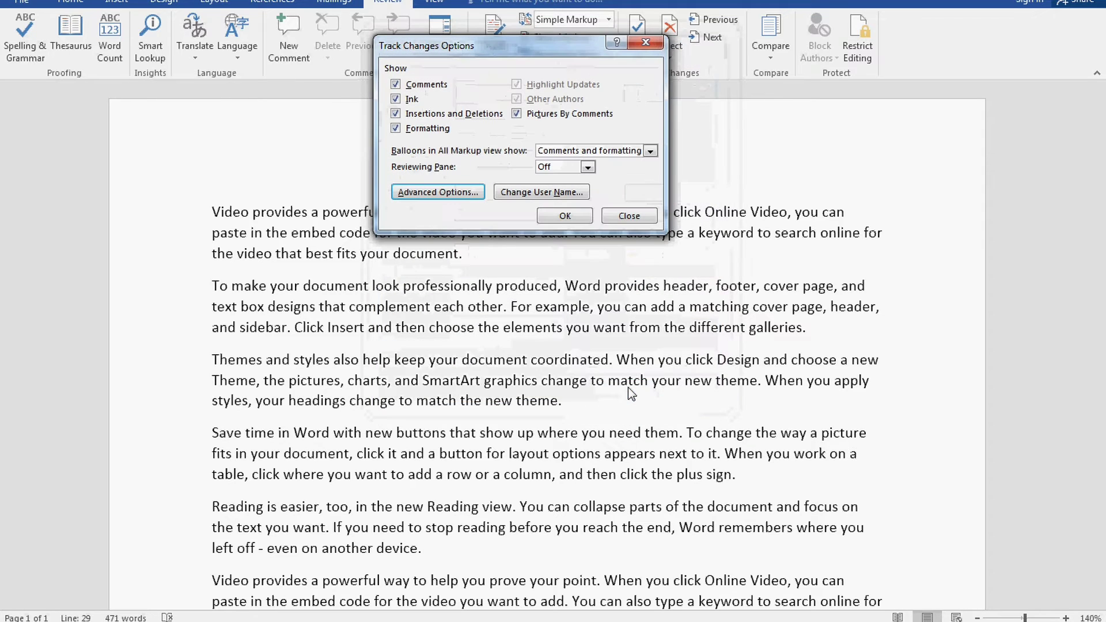
left_click(558, 217)
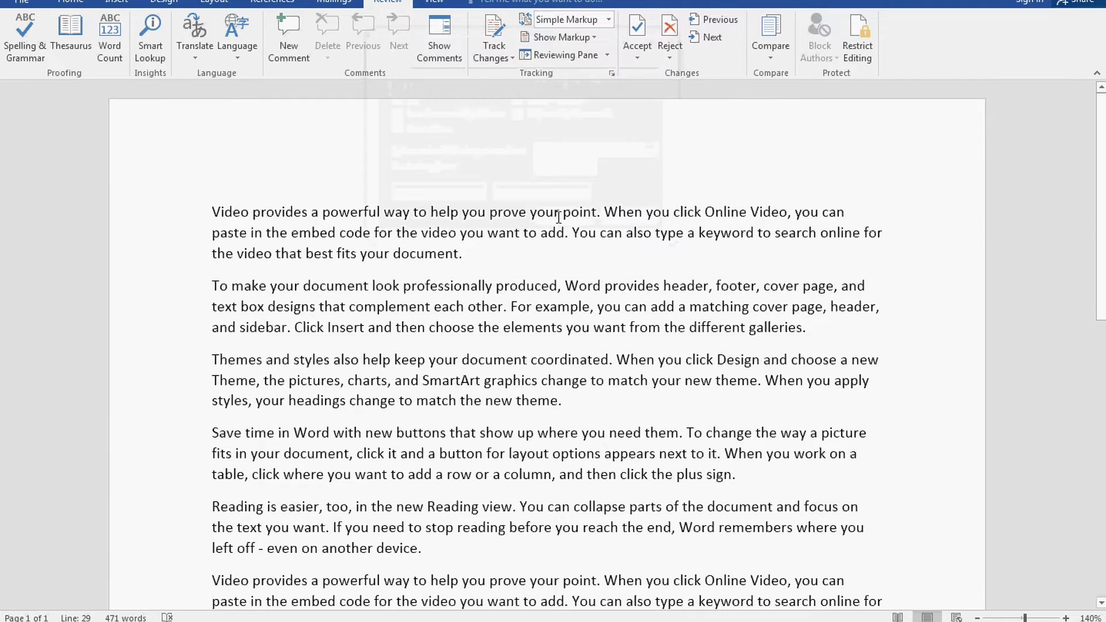
Reopen Track Changes Options, recheck Advanced Options, and confirm both dialogs again.
left_click(611, 73)
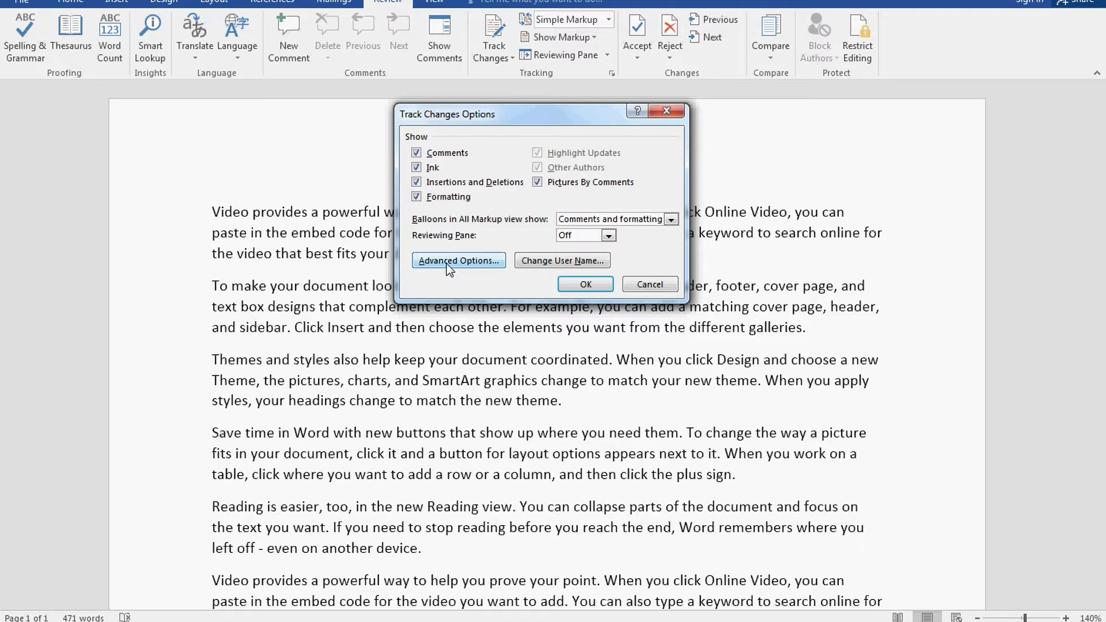
left_click(447, 263)
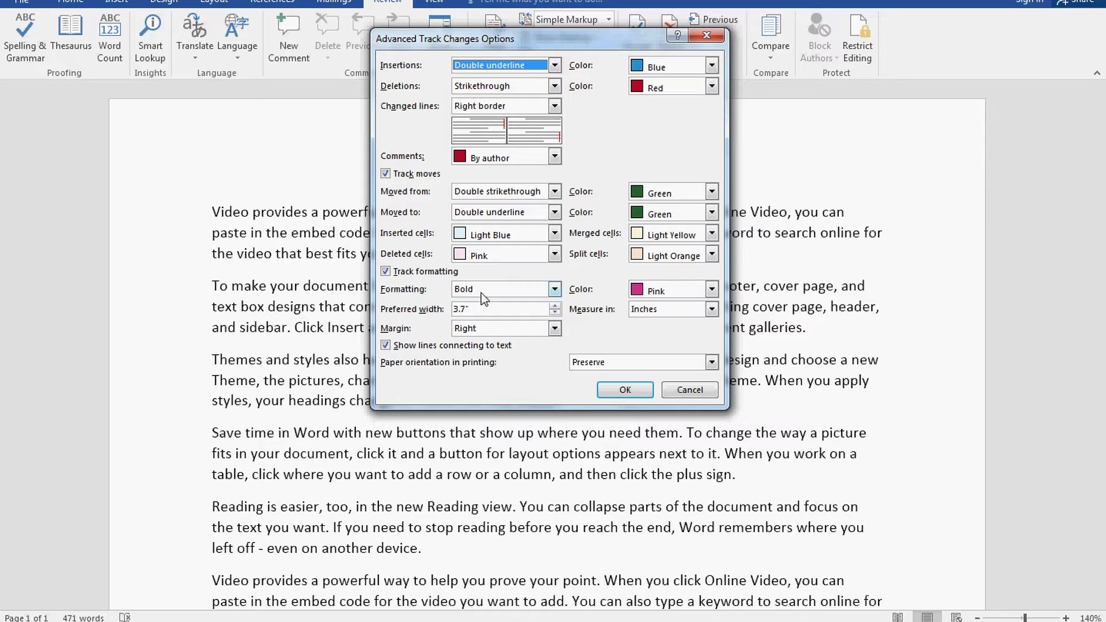
left_click(638, 386)
left_click(579, 284)
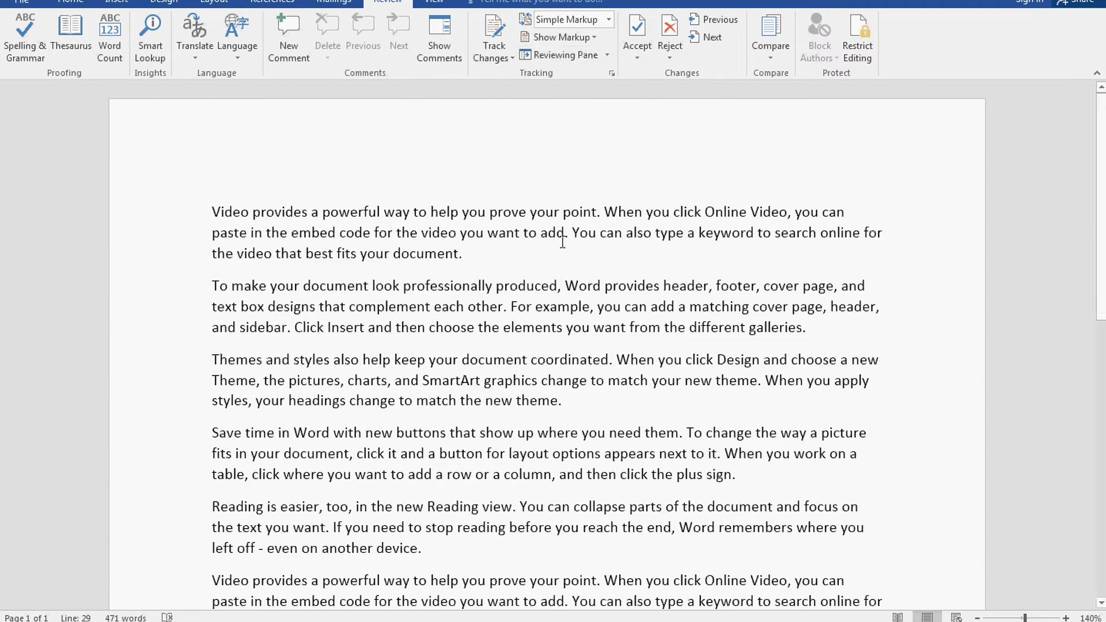
left_click(536, 307)
left_click(504, 212)
left_click(432, 213)
type("dfdfgdfg")
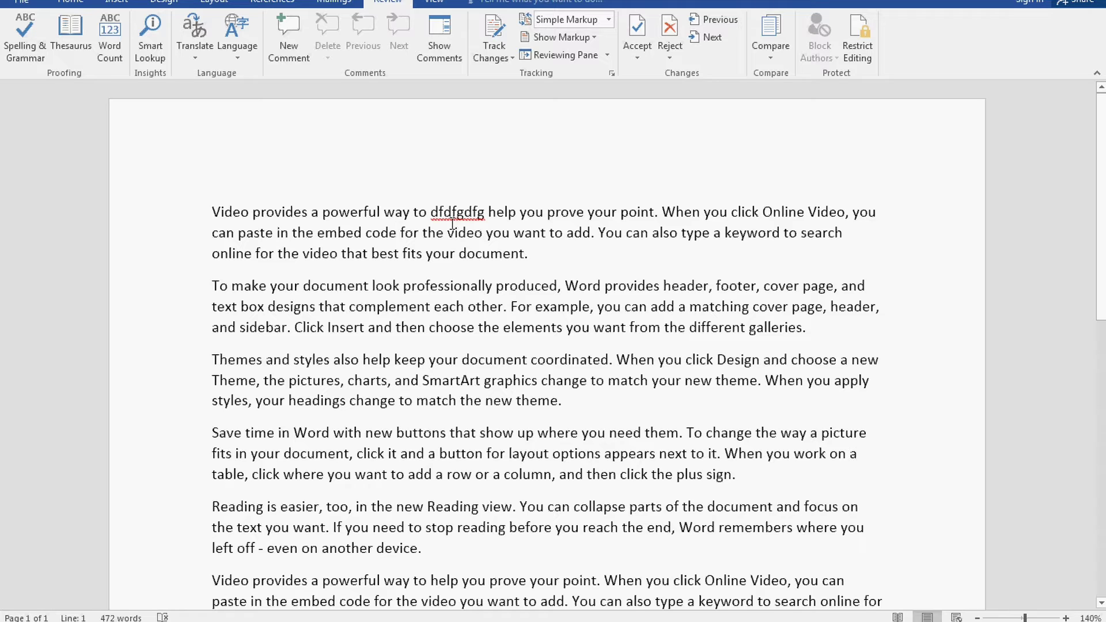
key("BackSpace")
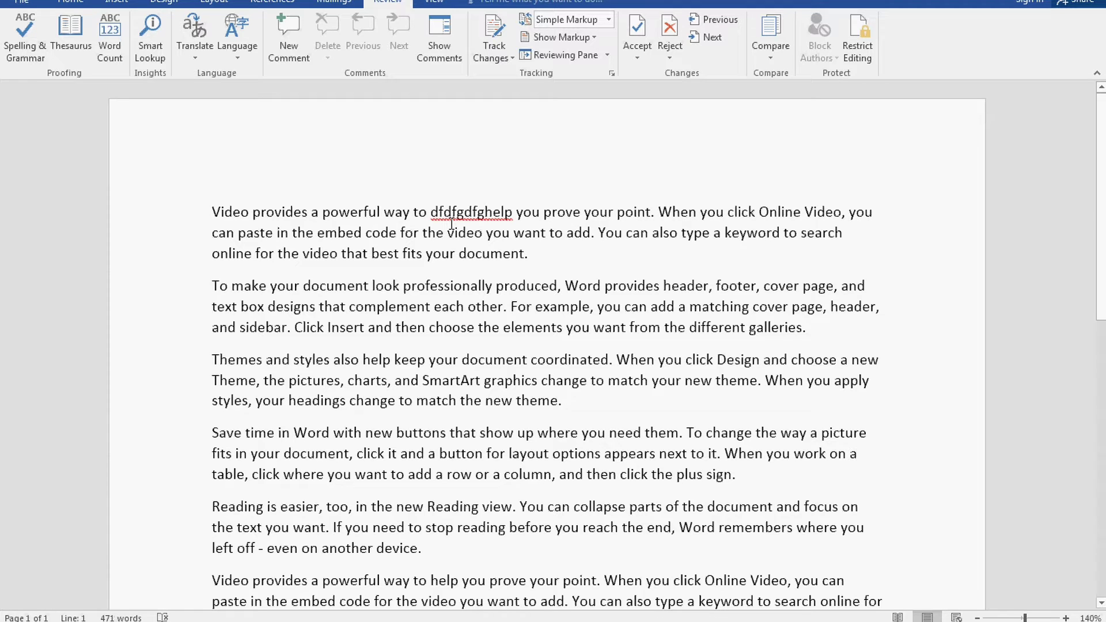
key("ctrl+BackSpace")
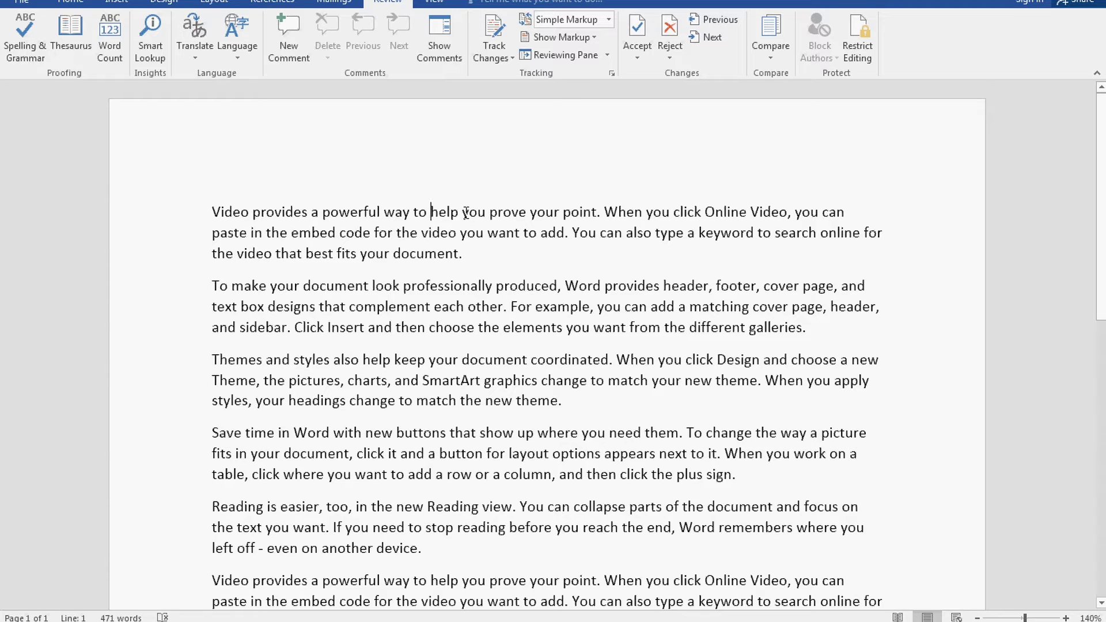
Turn on Track Changes, insert 'dfgdfgdfg' before 'help', and switch to All Markup.
left_click(510, 60)
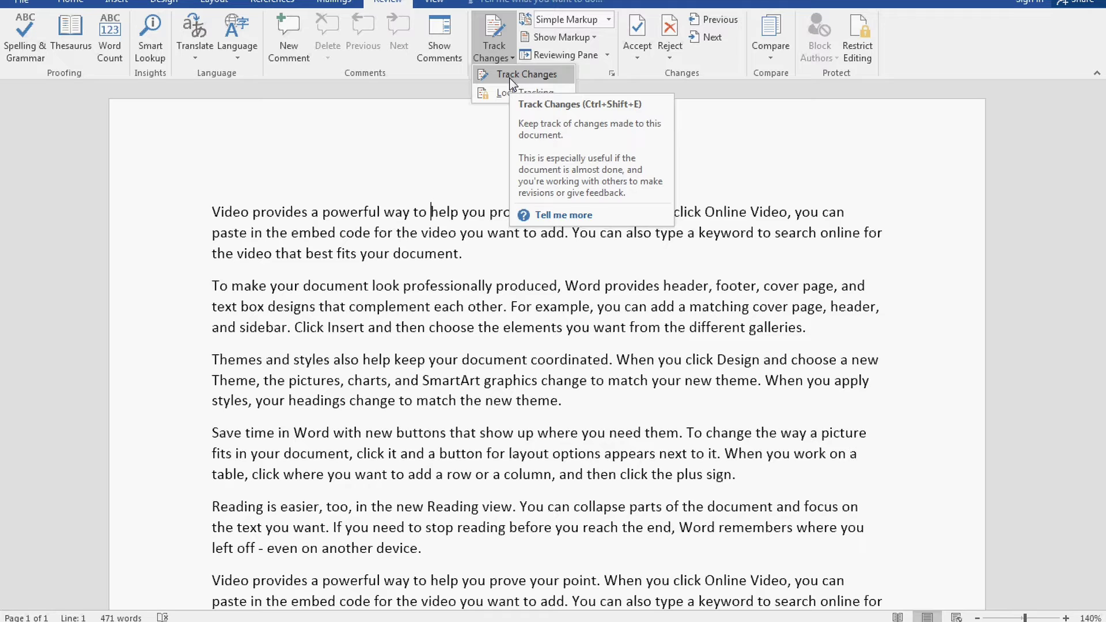
left_click(509, 78)
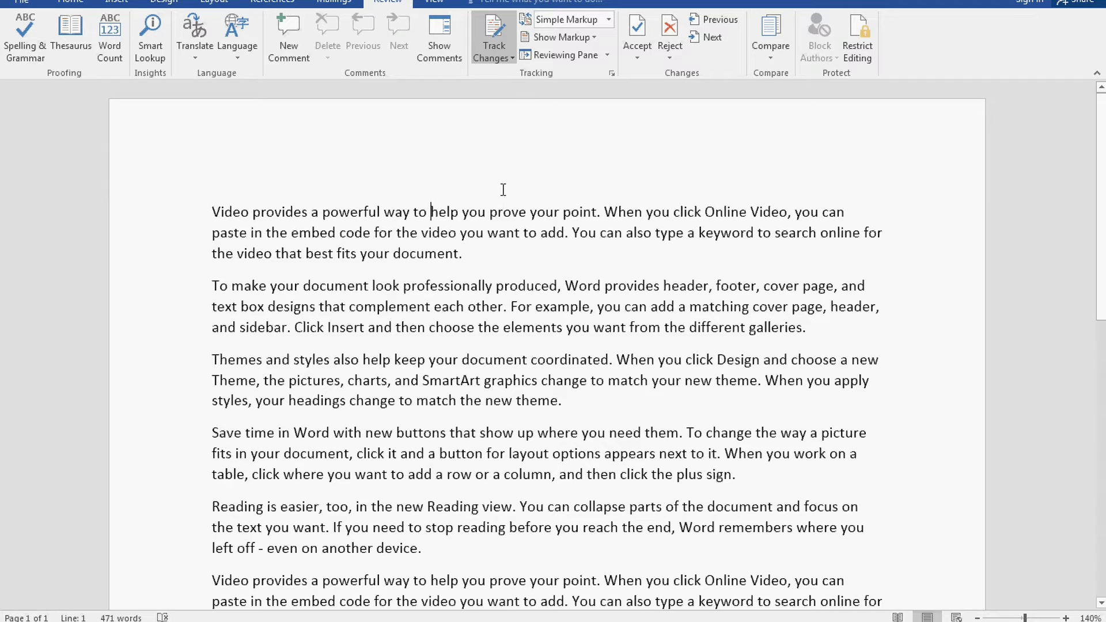
type("dfg")
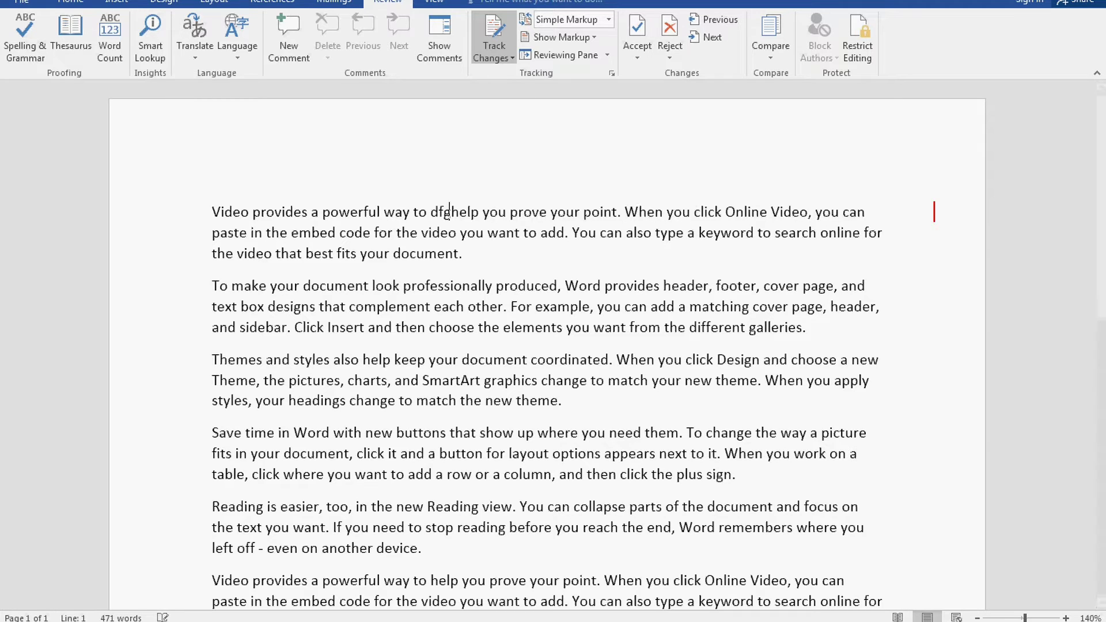
type("dfgdfg")
key("Down")
key("Down")
key("Down")
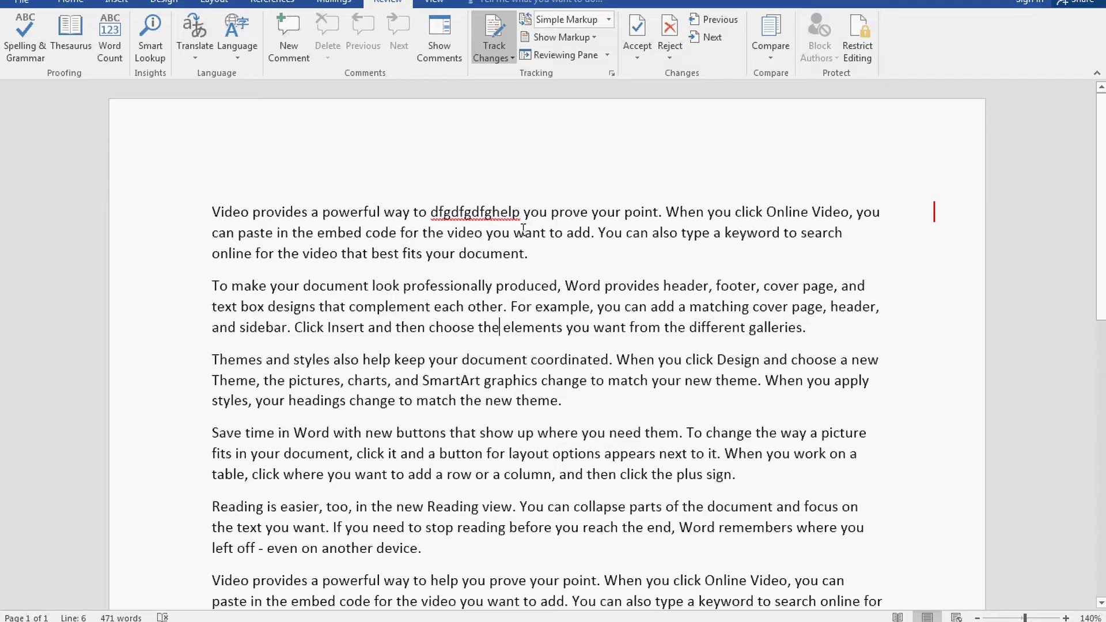
left_click(608, 22)
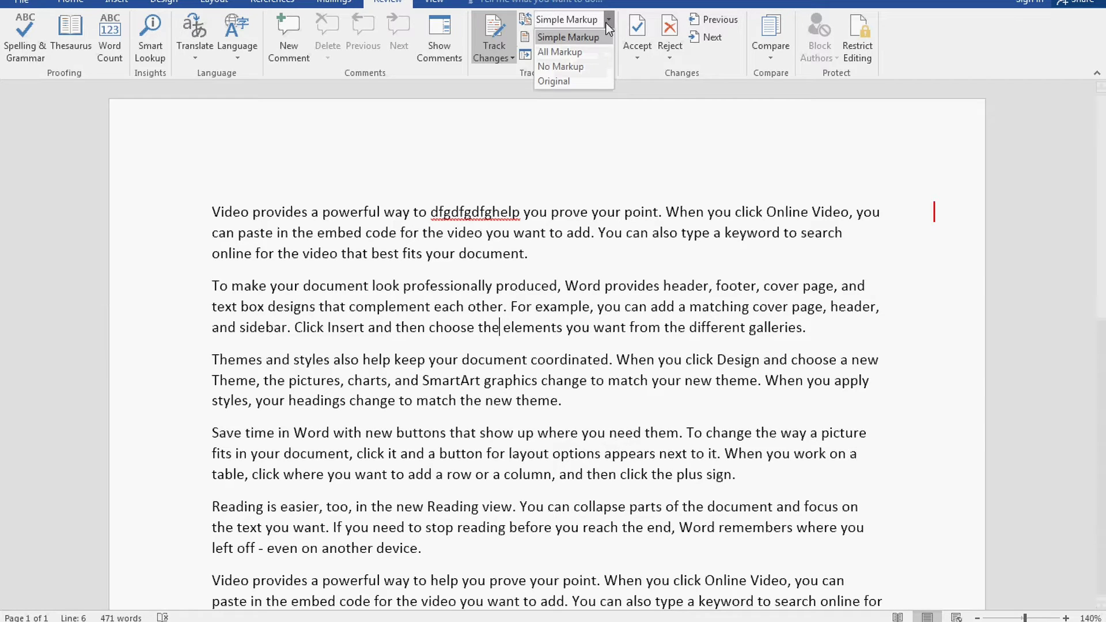
left_click(568, 51)
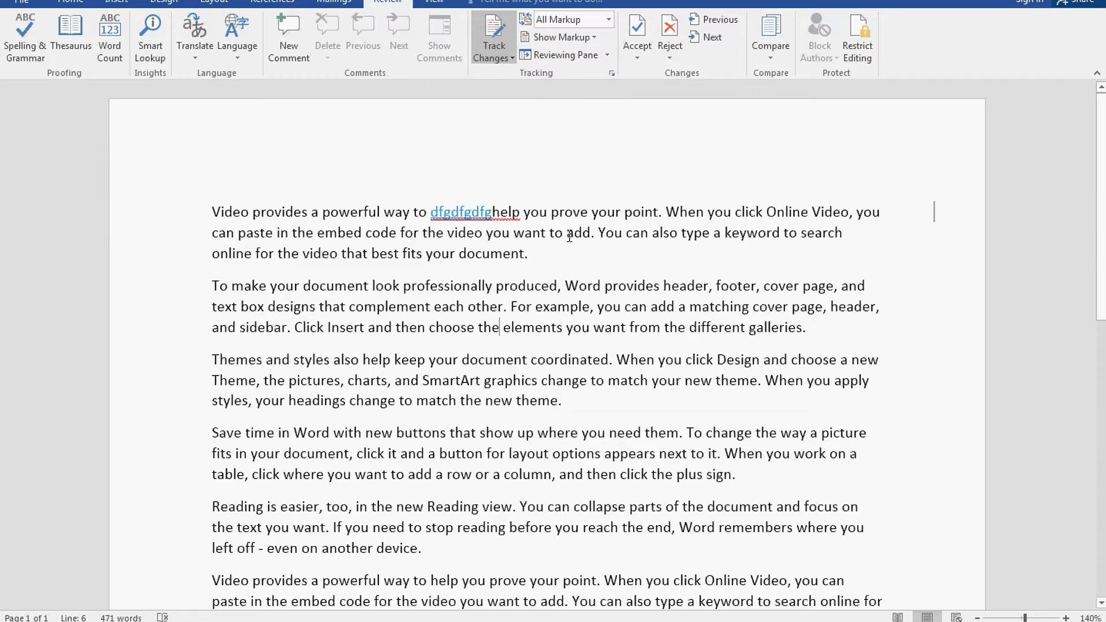
Insert 'dfgdfgdfgdfgdfgdfgdfgdfgdfg' inside 'professionally' as a tracked insertion.
left_click(533, 252)
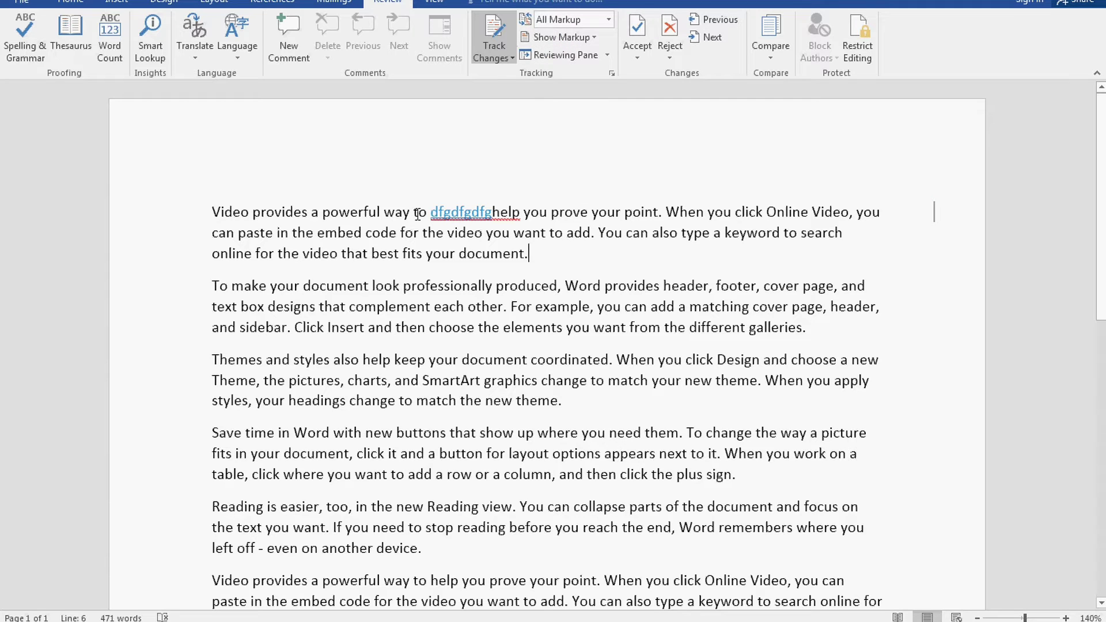
left_click(438, 286)
type("dfgdfgdfgdfgdfg")
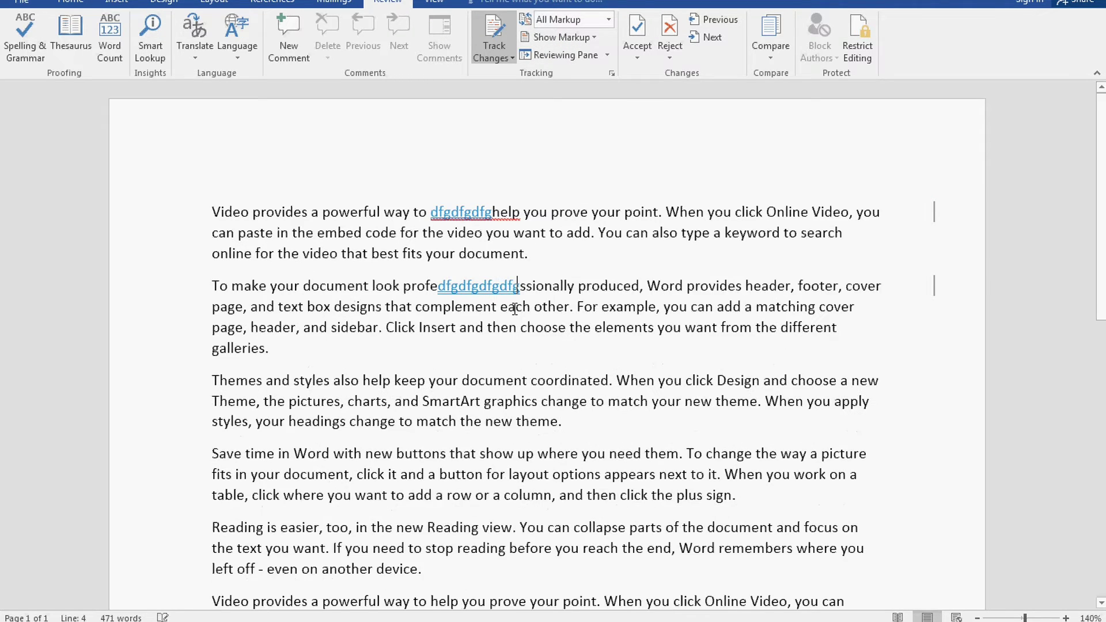
type("dfgdfgdfgdfg")
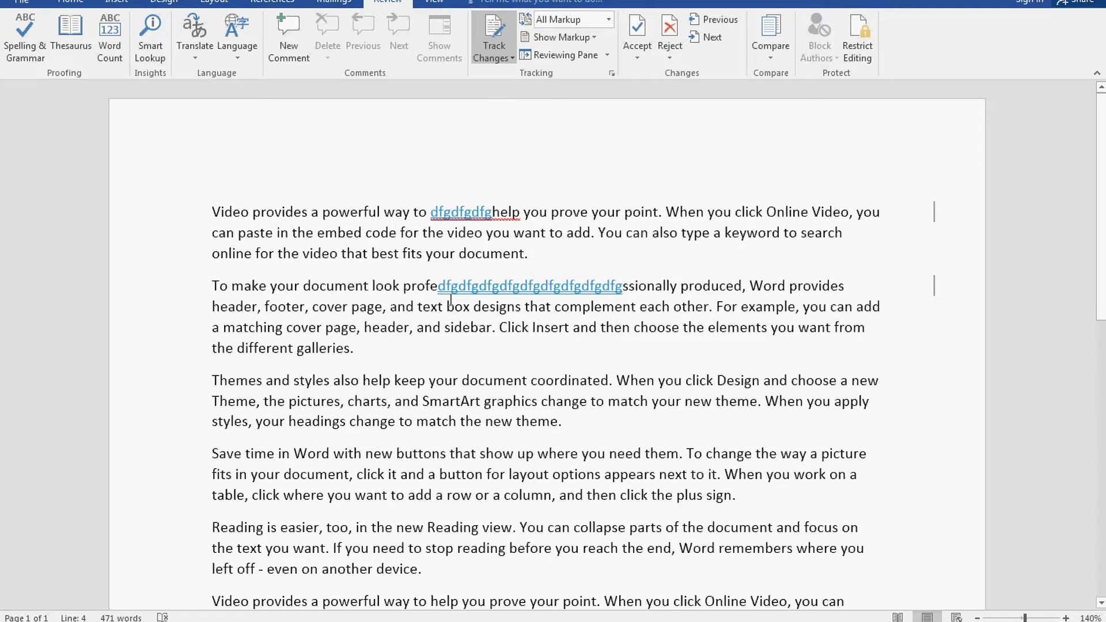
mouse_move(516, 287)
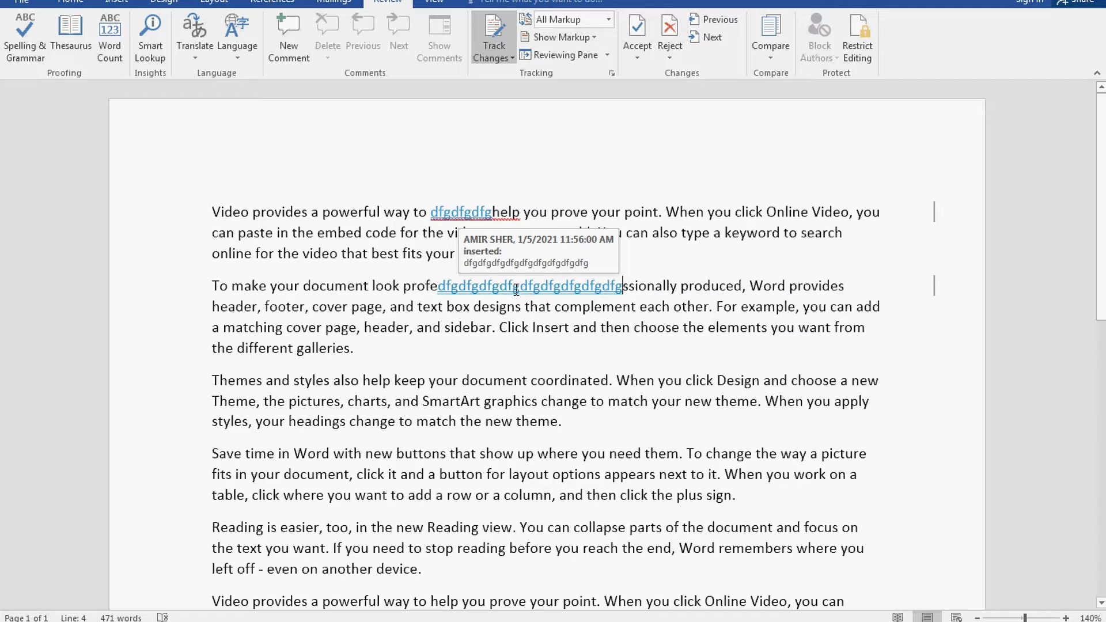
Delete the Themes text from 'document coordinated' to 'graphics change' as a tracked deletion.
left_click_drag(589, 402, 484, 386)
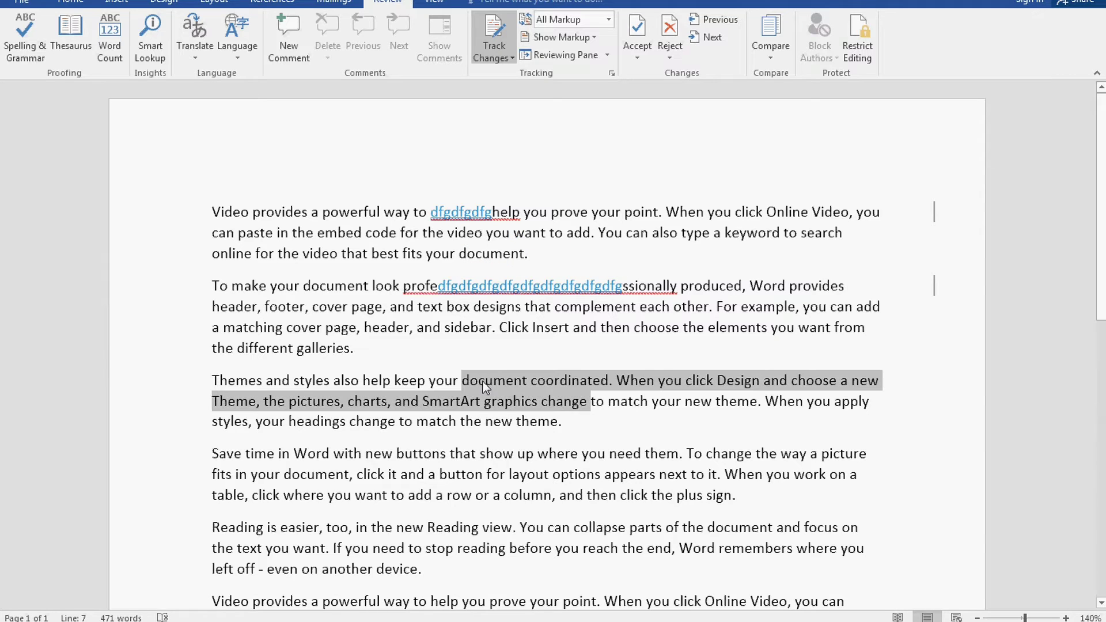
key("Delete")
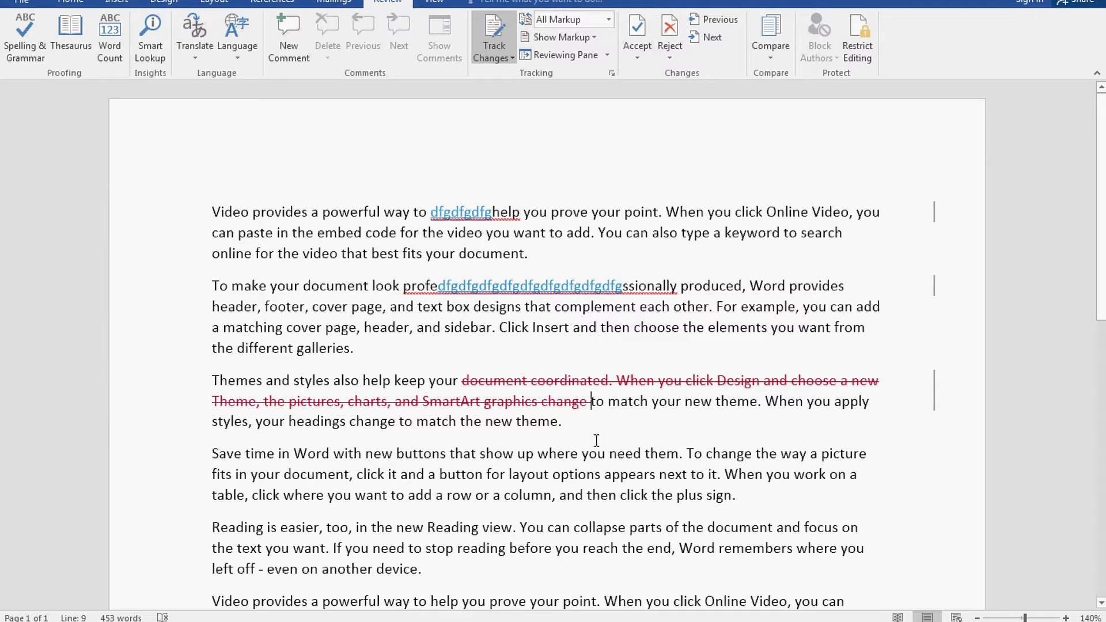
scroll(563, 397, "down", 1)
scroll(563, 388, "down", 3)
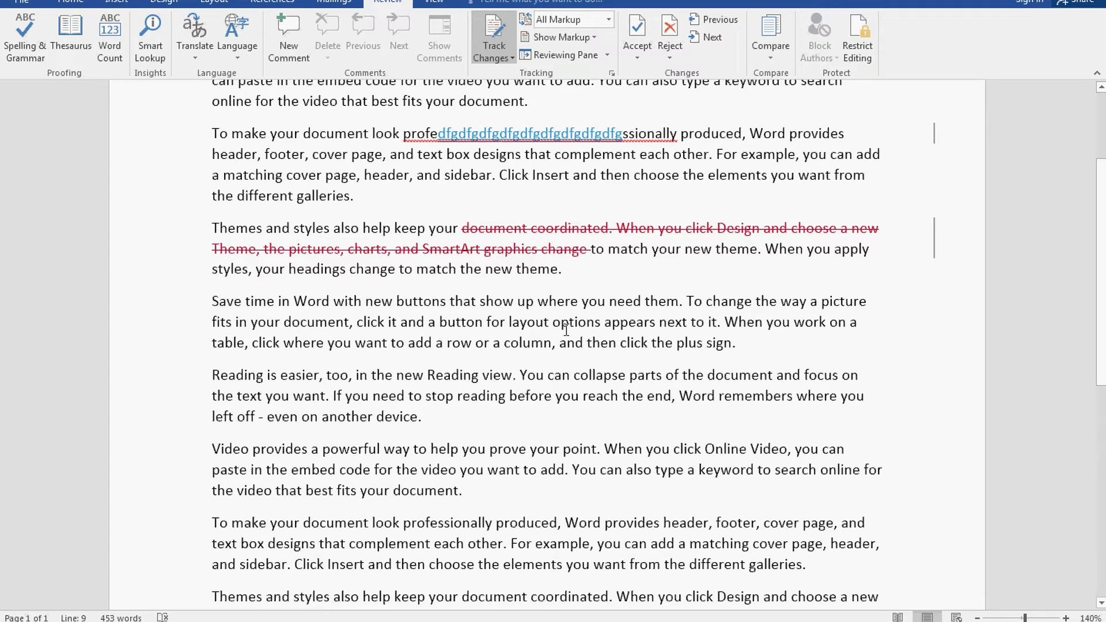
Split the table sentence into two paragraphs after 'add a r'.
left_click(524, 345)
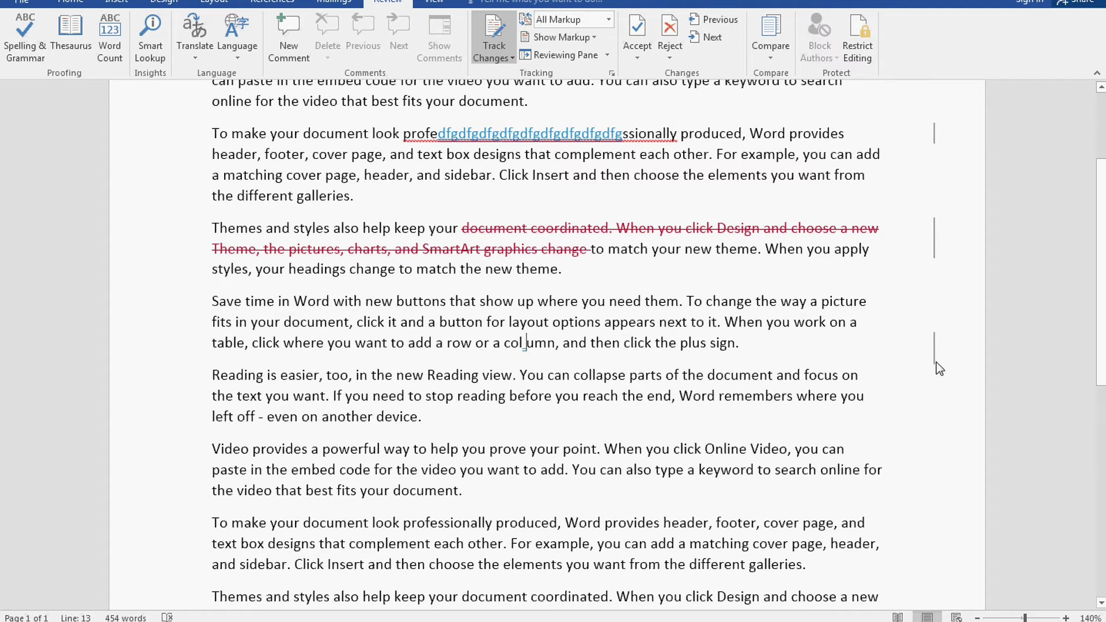
left_click(452, 343)
key("Return")
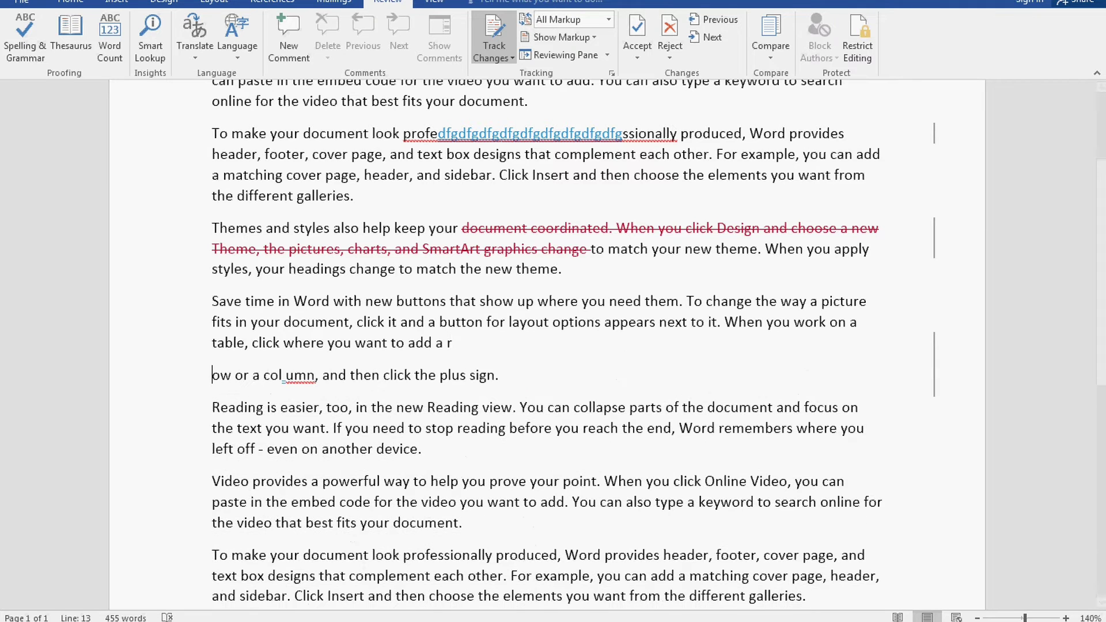
scroll(404, 390, "down", 1)
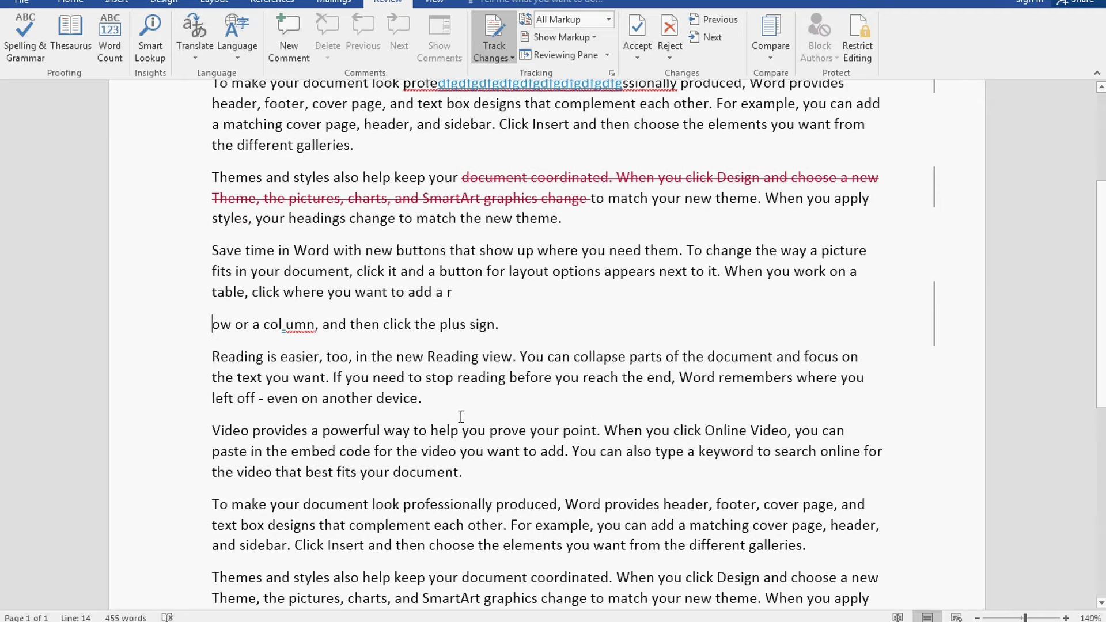
left_click_drag(606, 452, 545, 432)
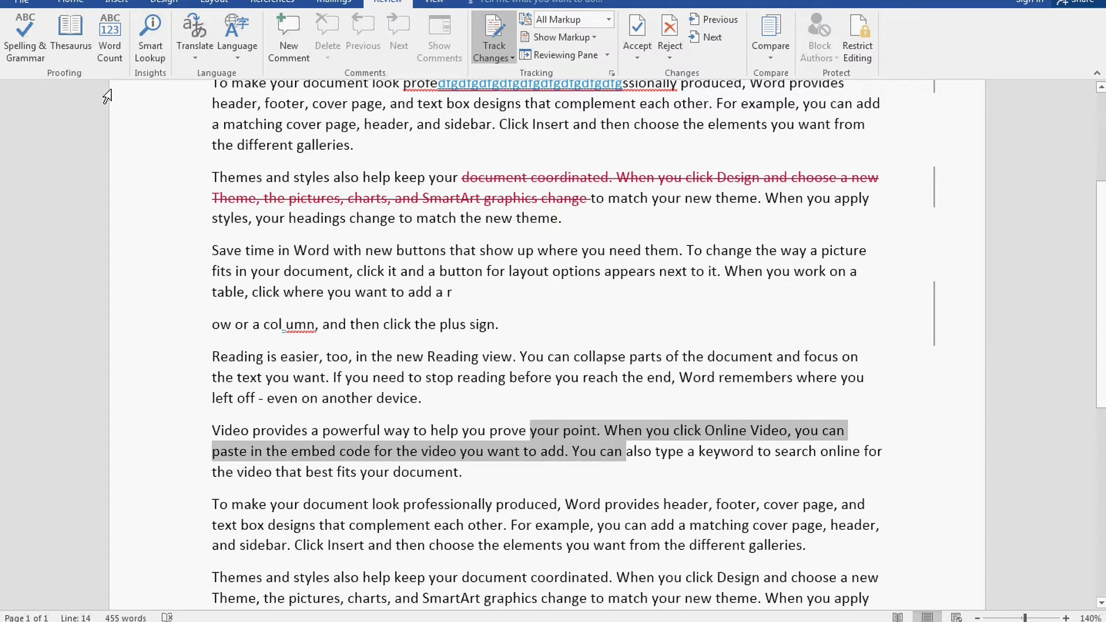
Change the passage from 'your point' to 'You can' to the Adobe Fan Heiti Std B font.
left_click(81, 4)
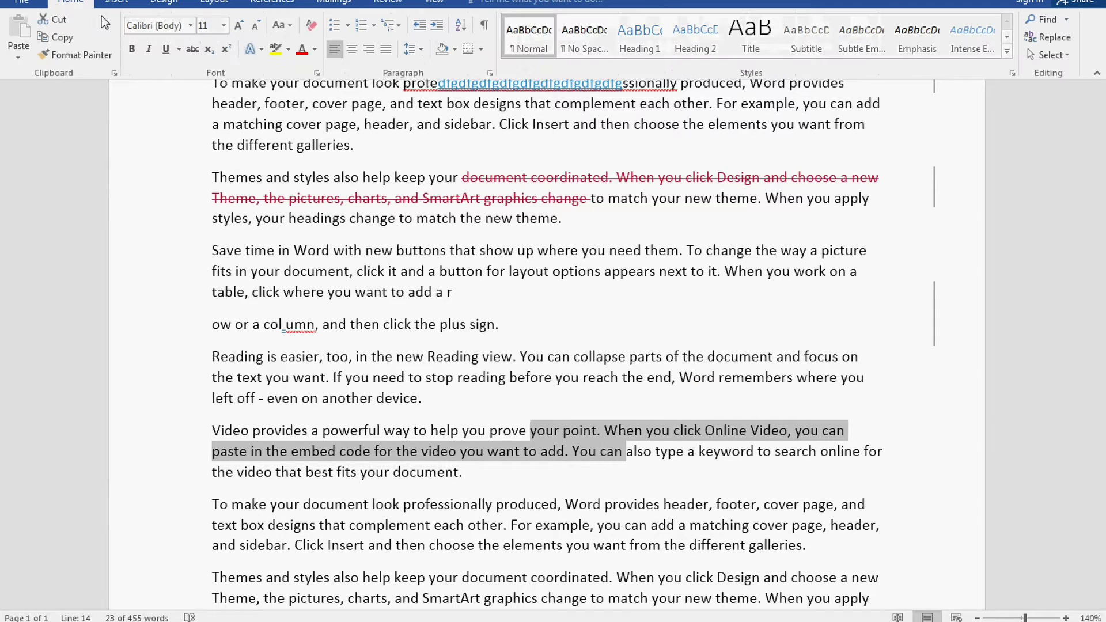
left_click(191, 25)
left_click(182, 190)
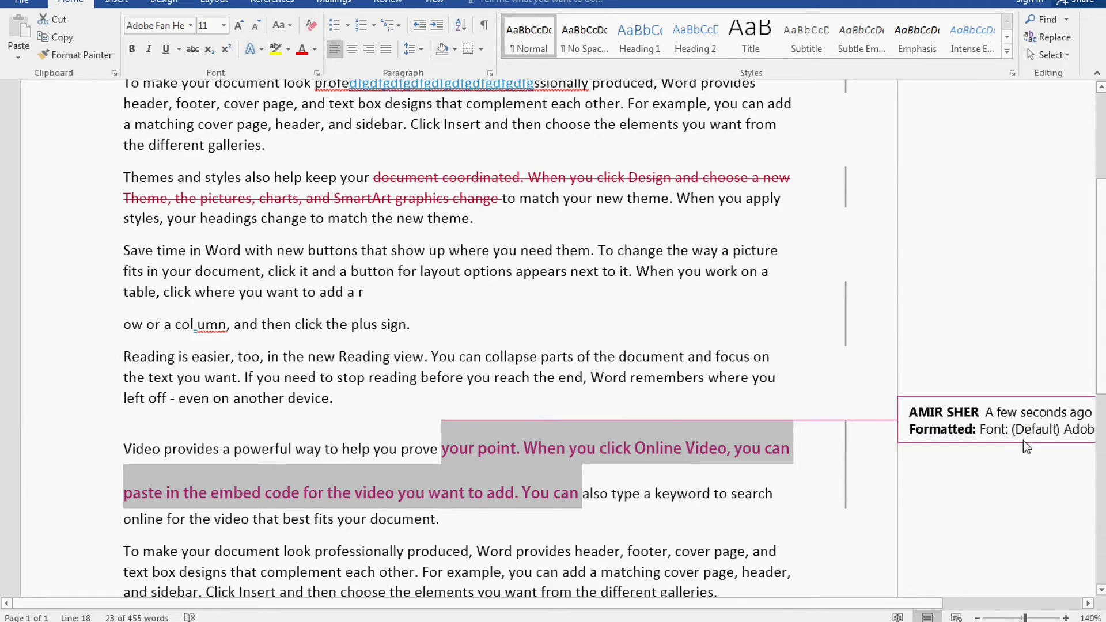
left_click(641, 494)
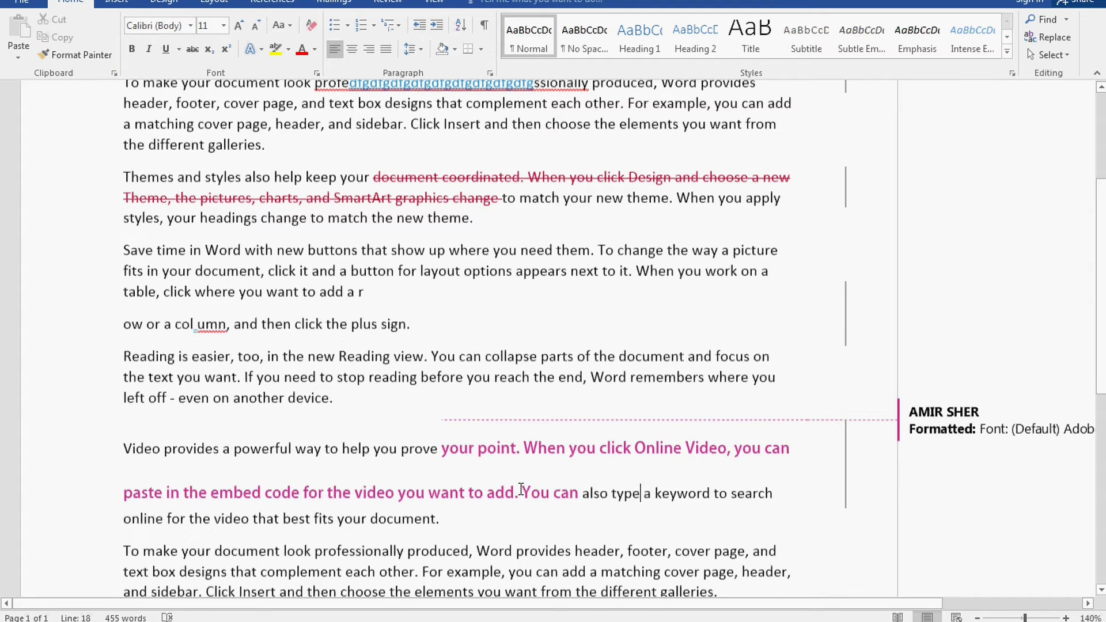
Italicize the words 'stop reading' as a tracked formatting change.
scroll(384, 329, "down", 2)
left_click_drag(420, 277, 338, 276)
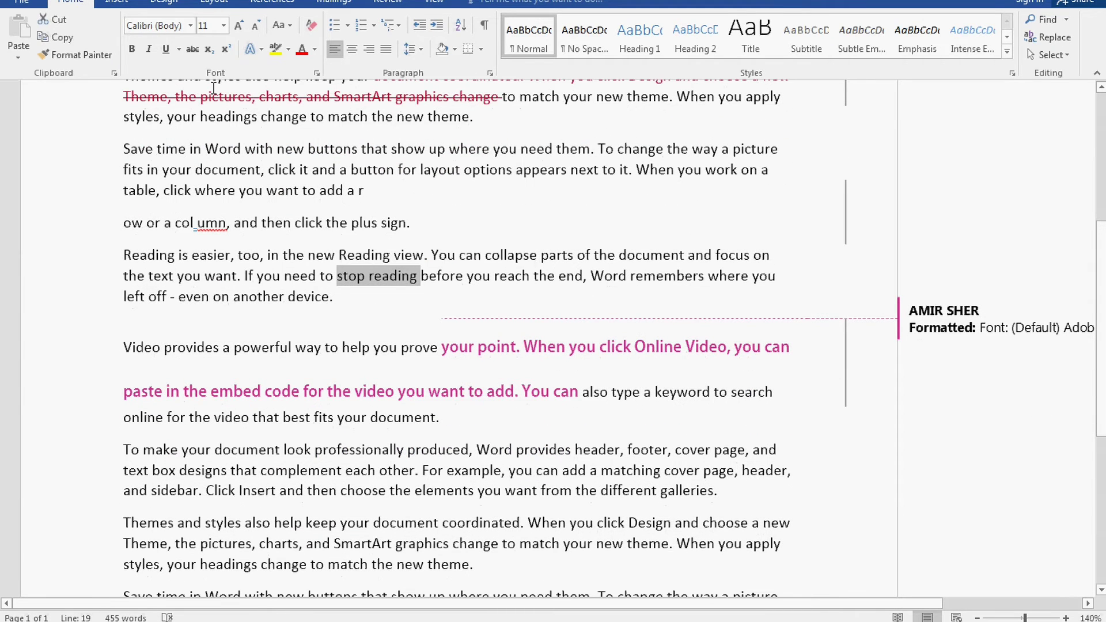
left_click(148, 49)
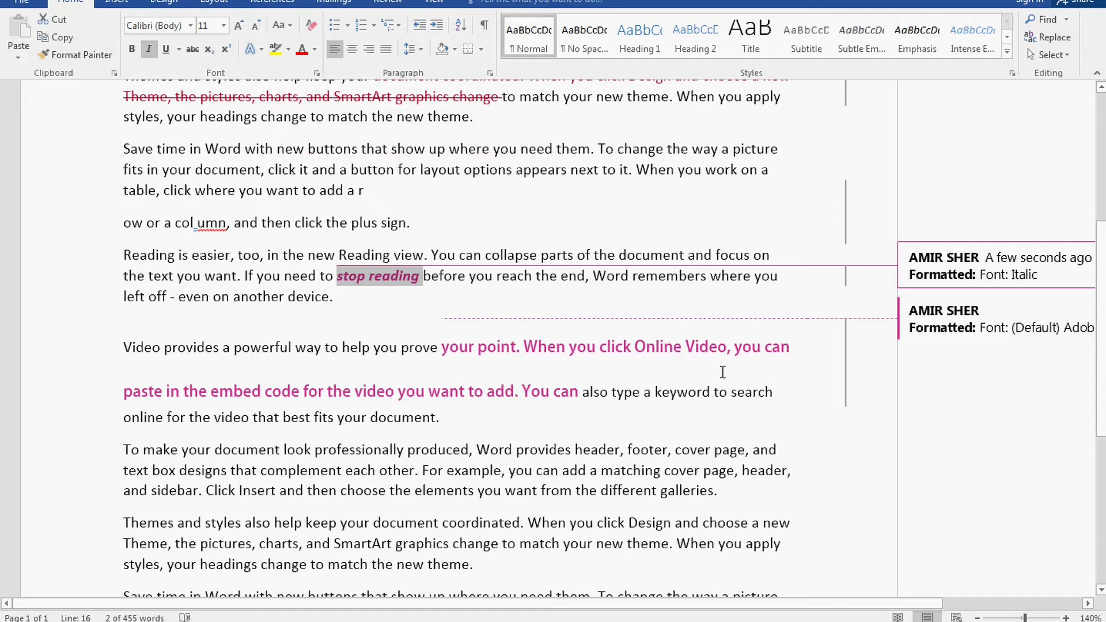
left_click(598, 417)
scroll(461, 316, "up", 5)
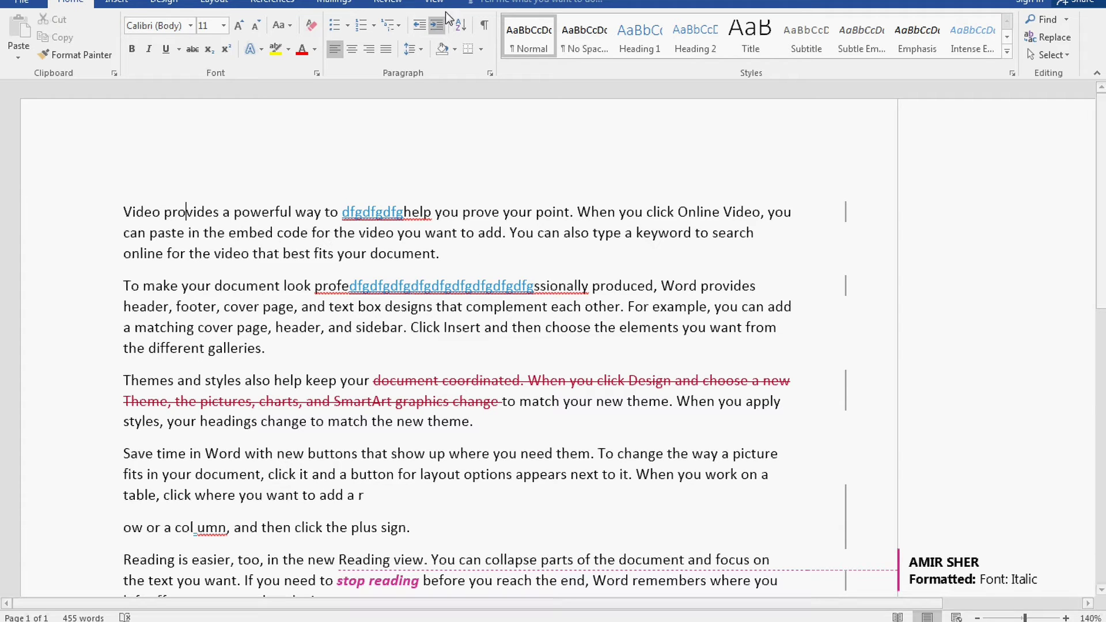
Switch the Review display mode to Simple Markup, leaving only red change bars.
left_click(376, 2)
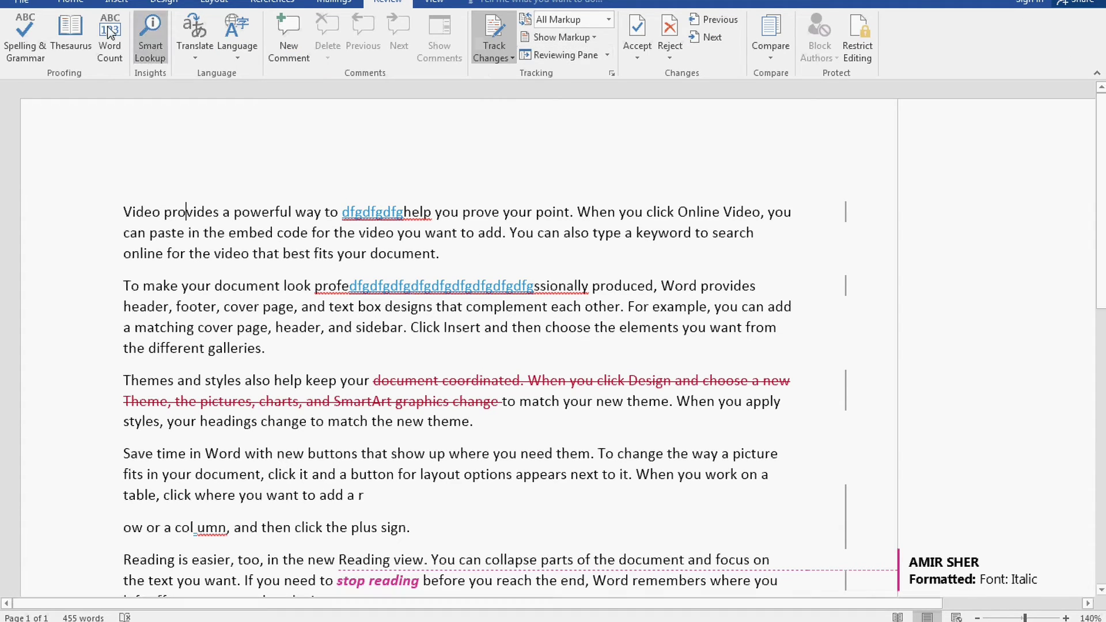
left_click(70, 3)
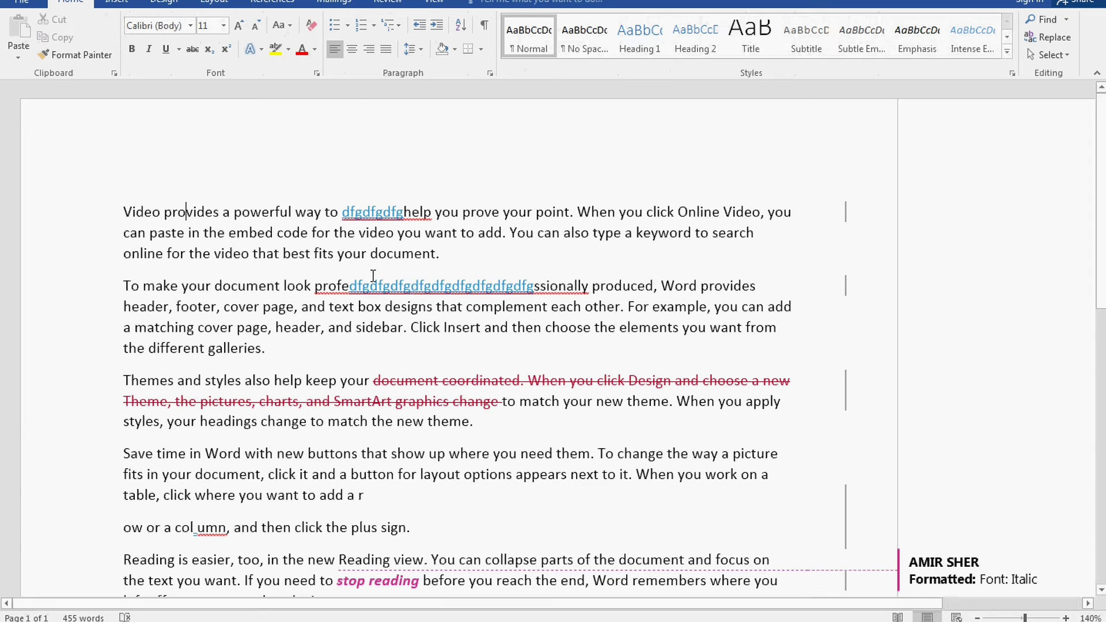
left_click(387, 3)
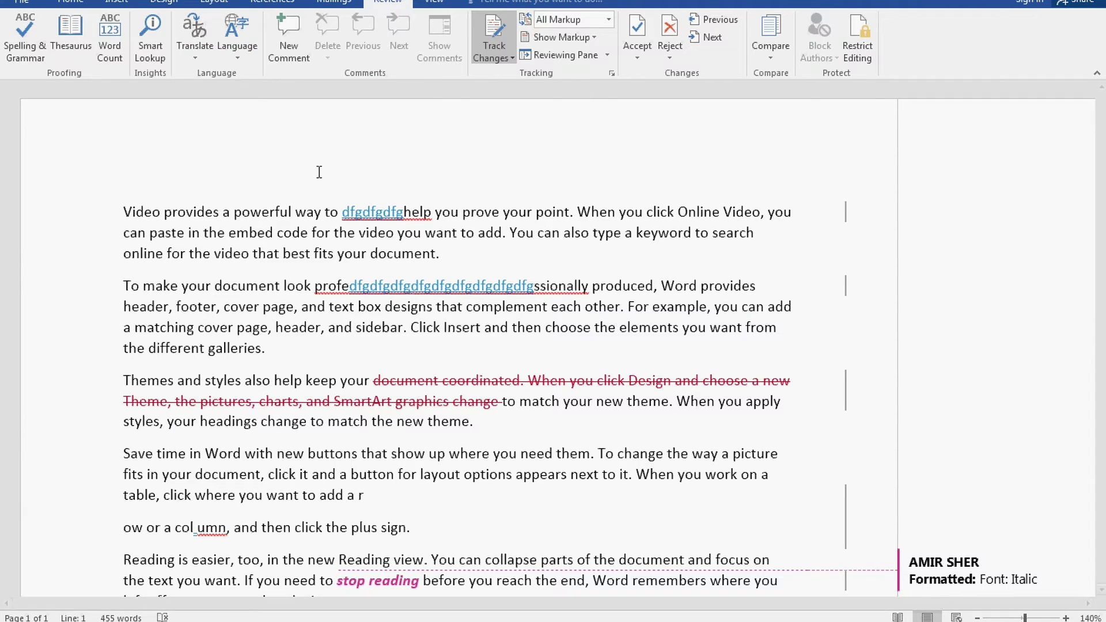
left_click(609, 21)
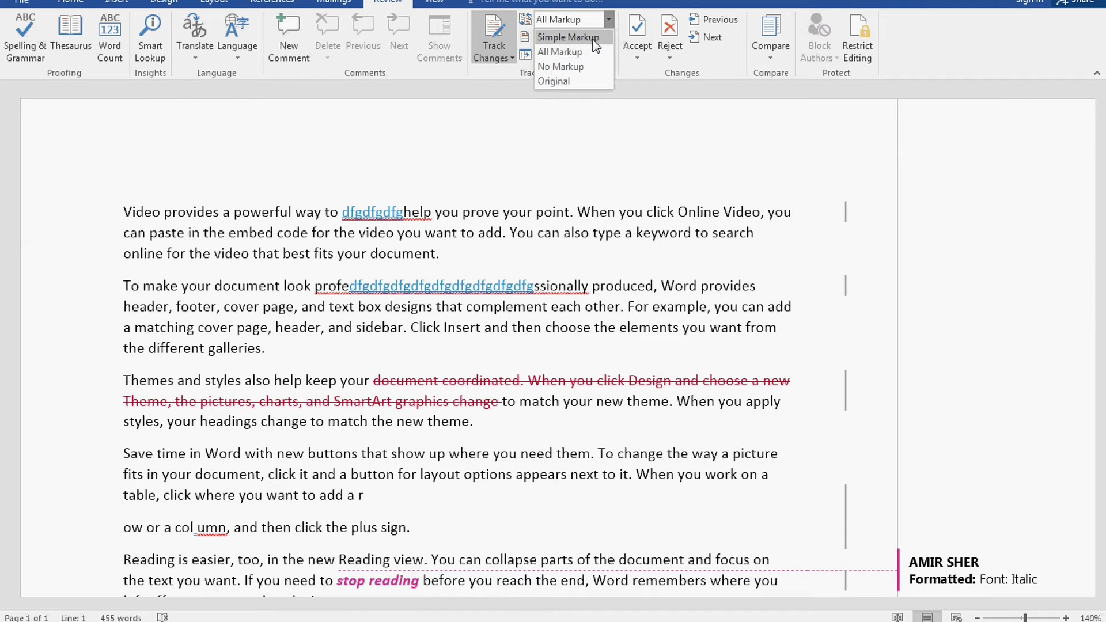
left_click(593, 38)
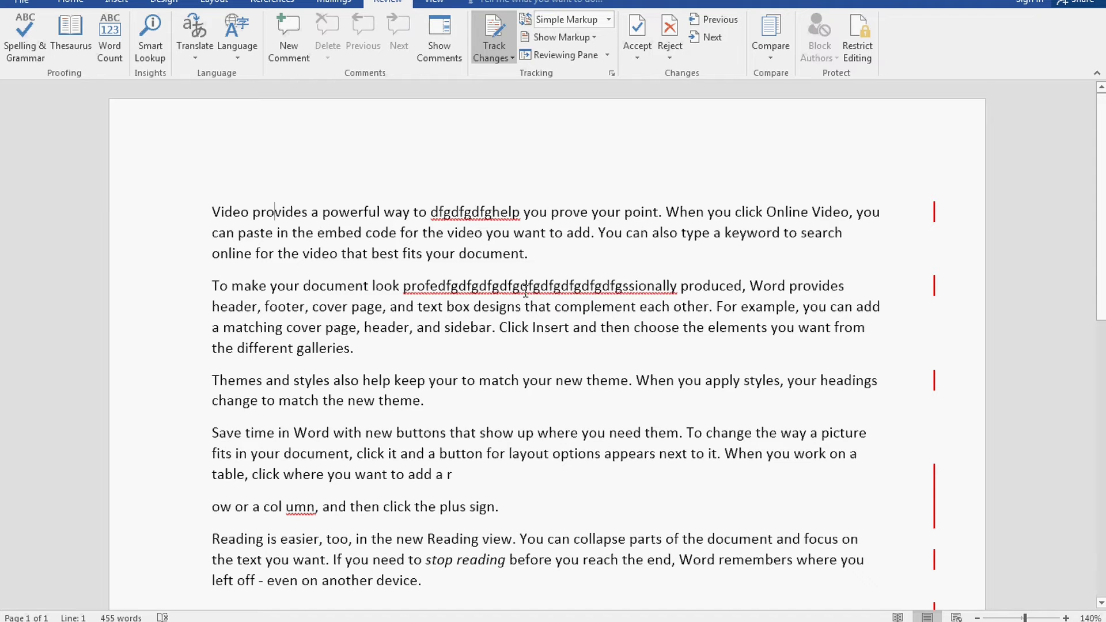
Scroll through the document and show the white space at the page top.
scroll(523, 257, "down", 2)
scroll(523, 257, "down", 1)
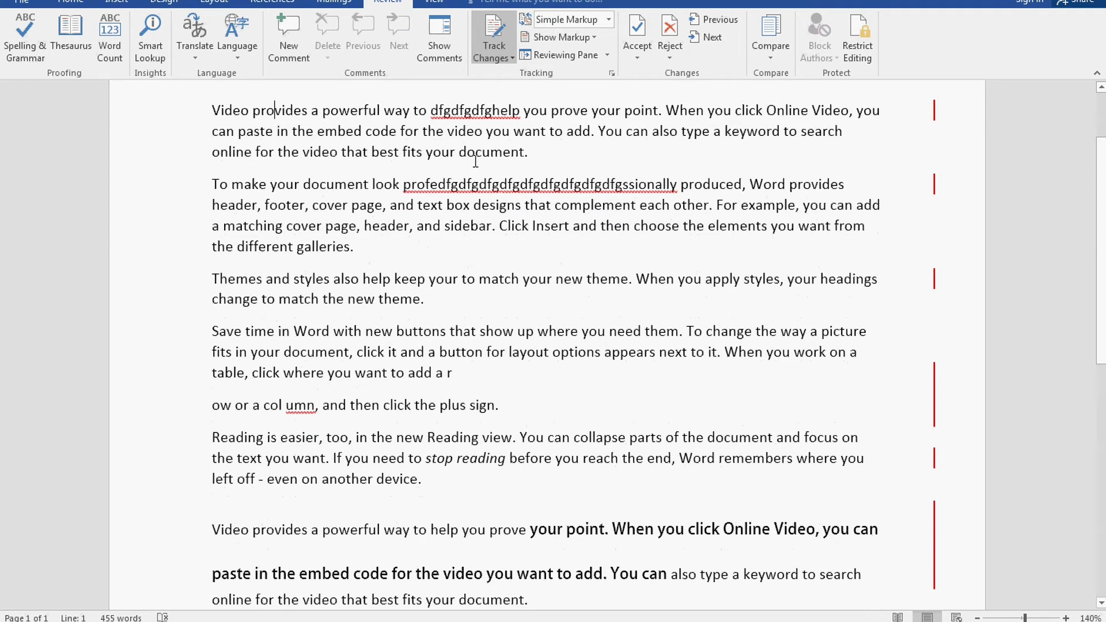
scroll(580, 289, "down", 2)
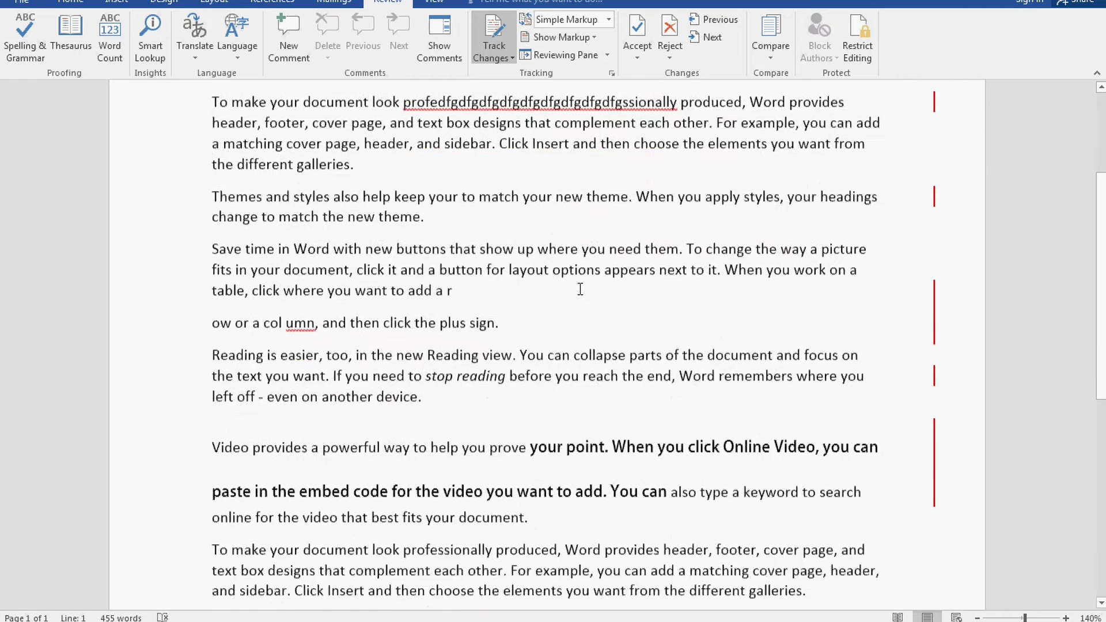
double_click(502, 92)
left_click(609, 20)
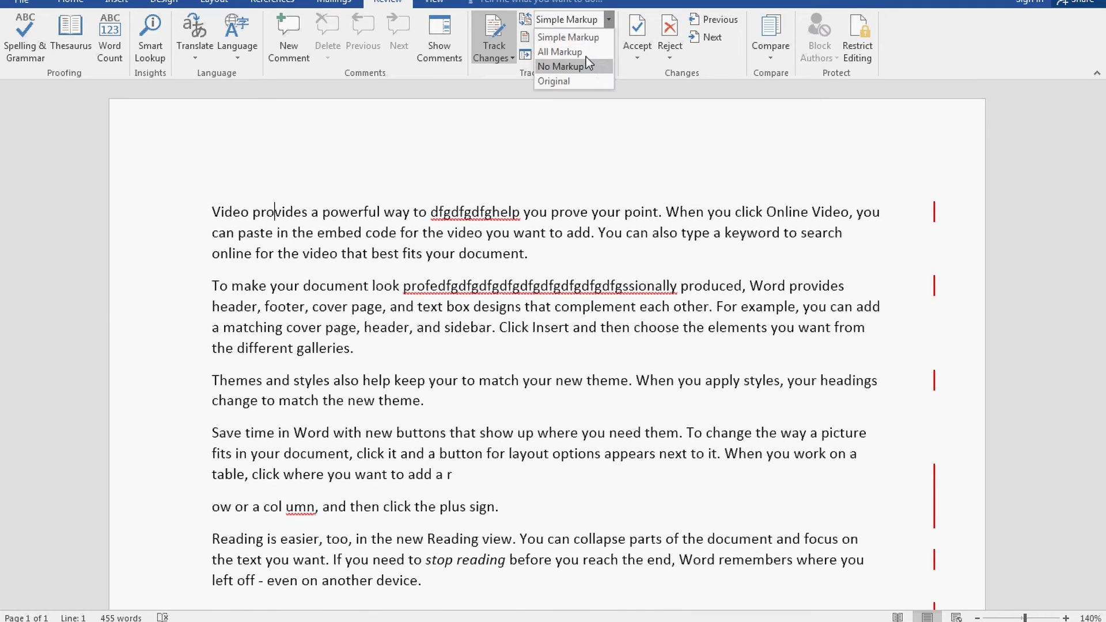
Switch the display back to All Markup and scroll through the change balloons.
left_click(586, 56)
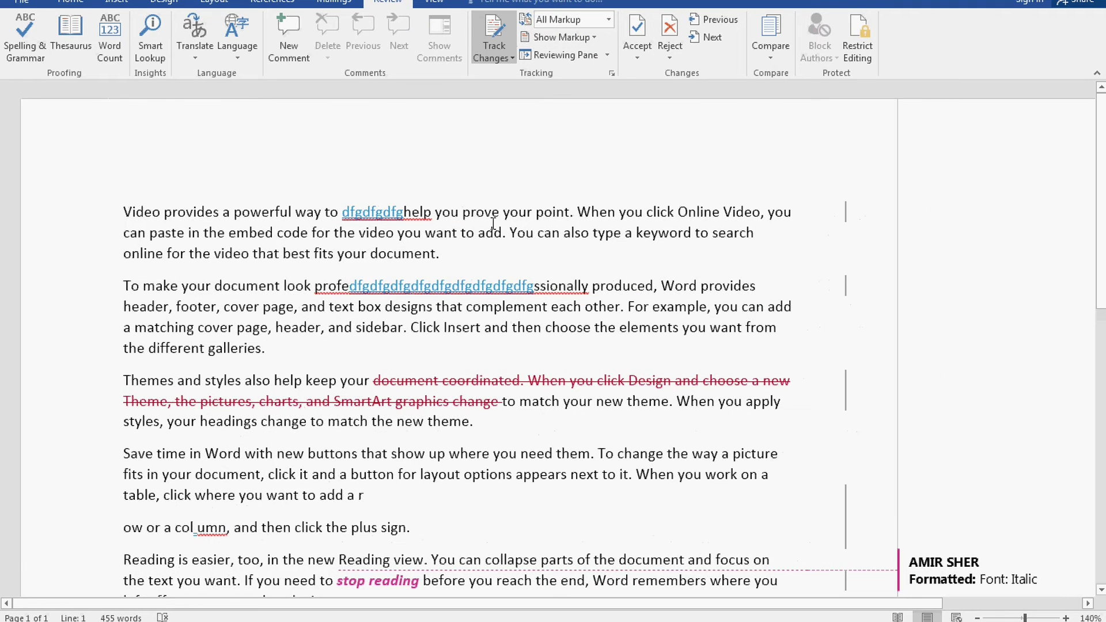
scroll(496, 235, "down", 1)
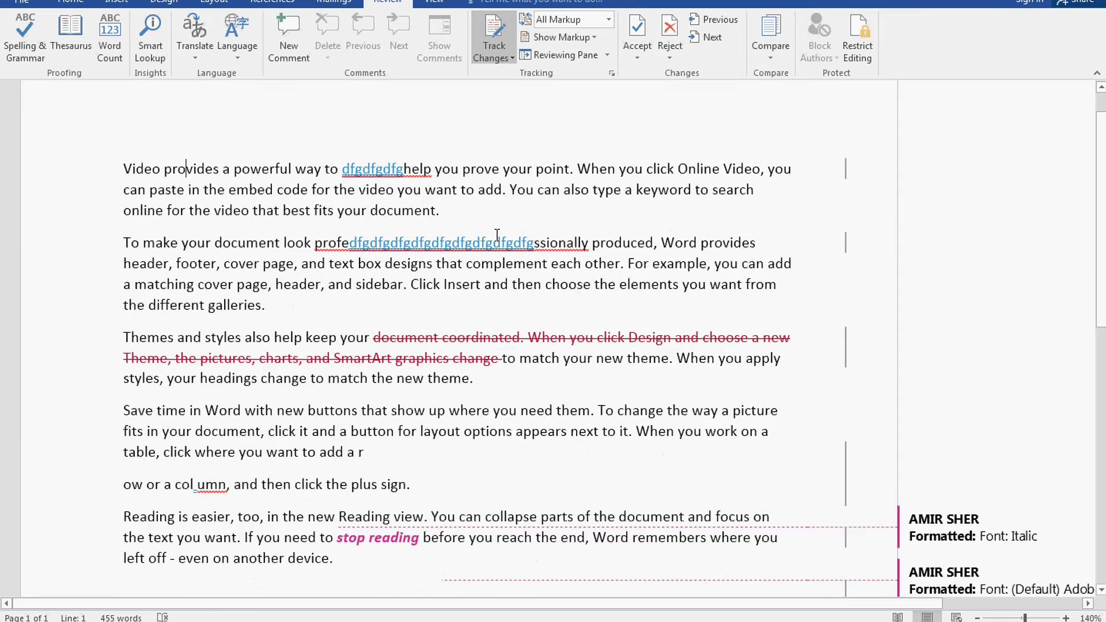
scroll(497, 235, "down", 2)
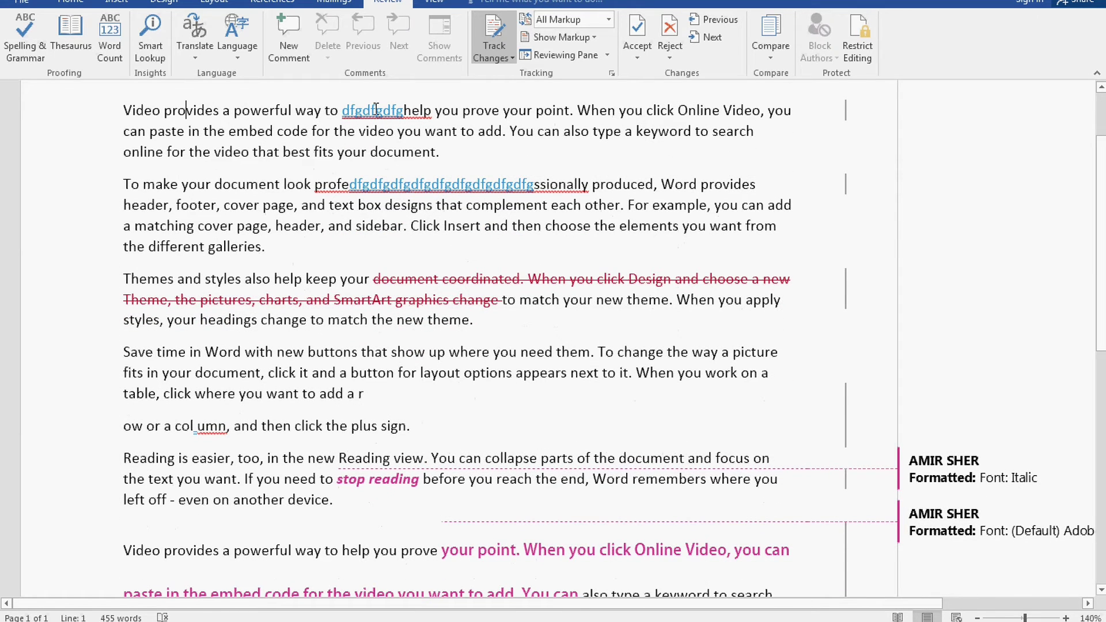
scroll(473, 469, "down", 2)
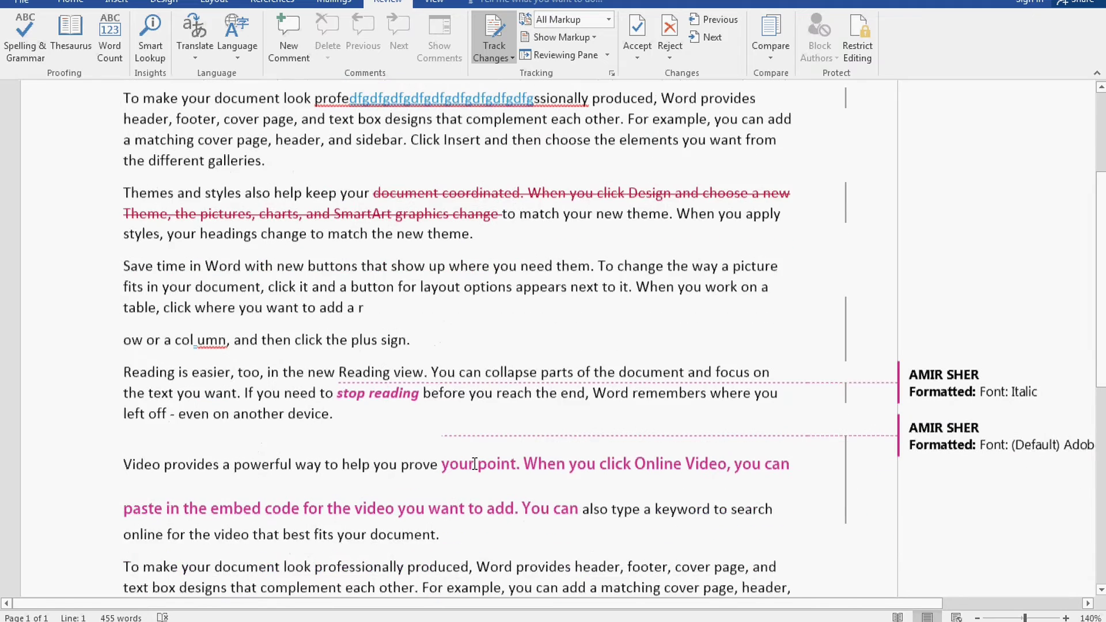
scroll(497, 371, "up", 3)
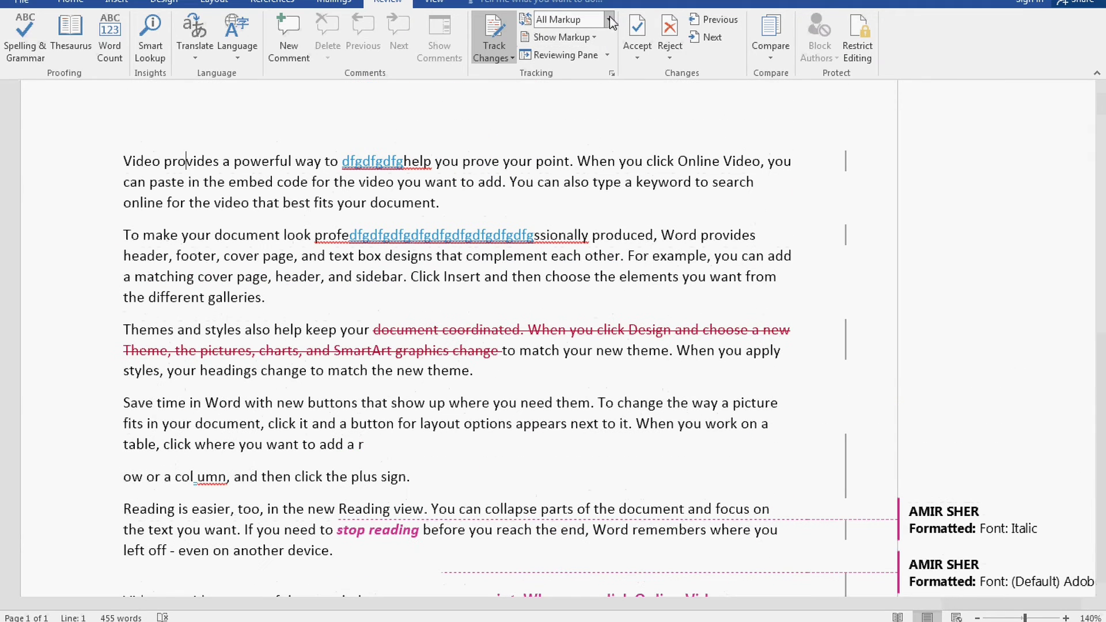
Switch the display to No Markup to view the edits as final plain text.
left_click(608, 19)
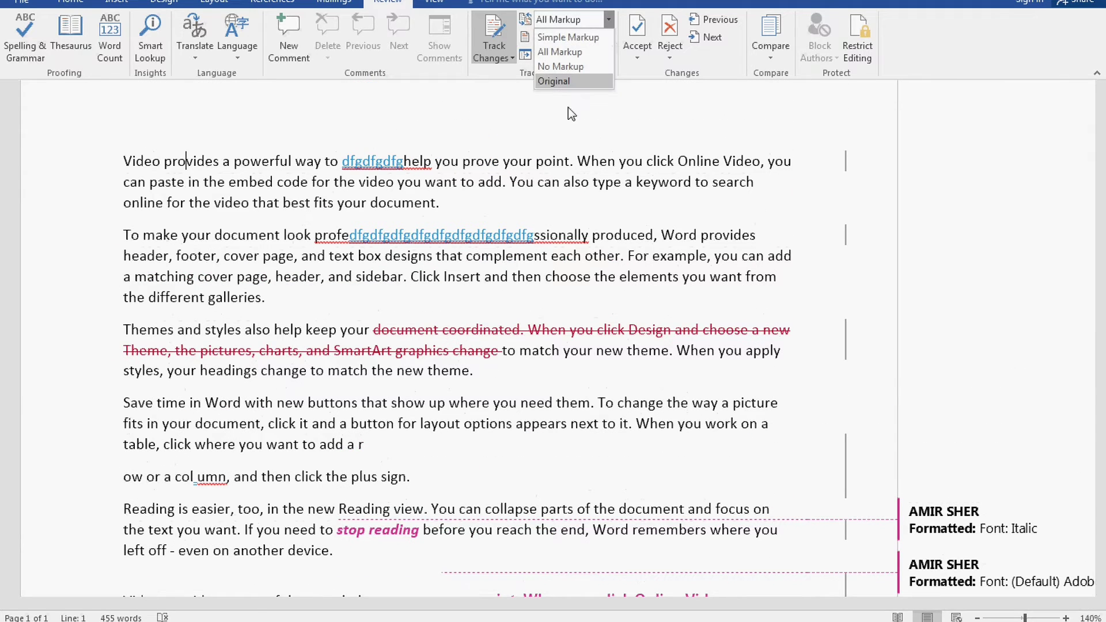
left_click(548, 68)
scroll(518, 278, "down", 4)
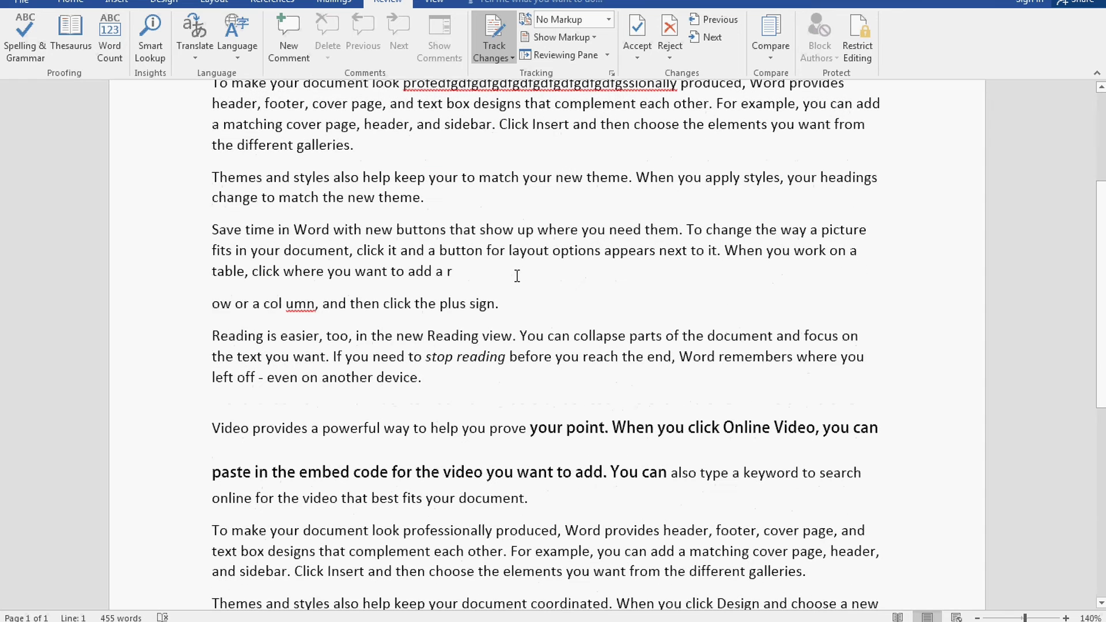
scroll(517, 273, "up", 5)
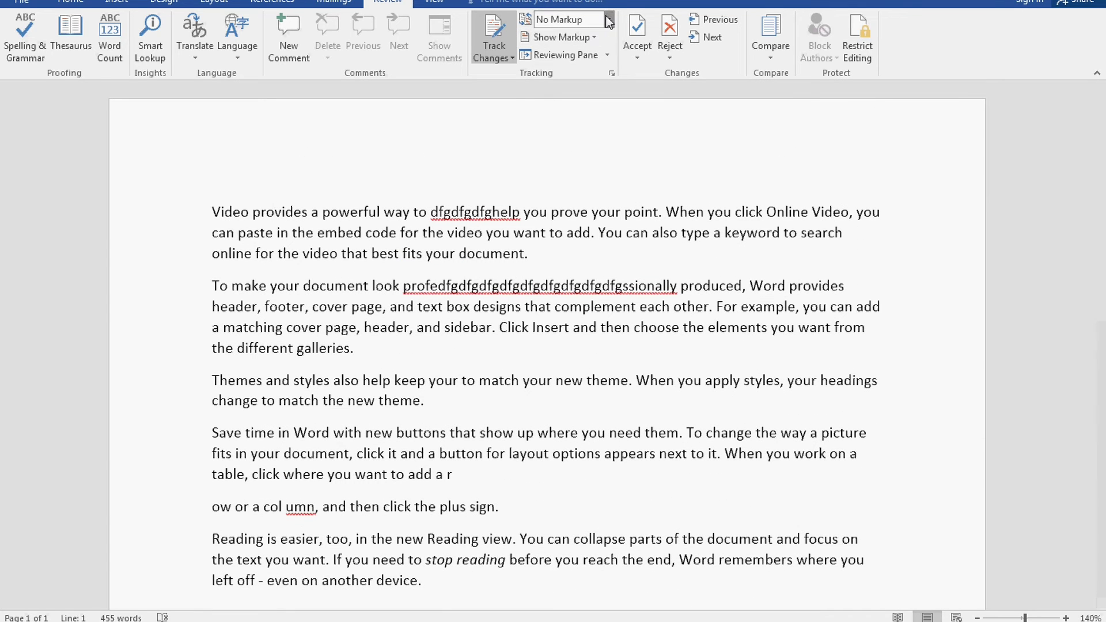
left_click(608, 20)
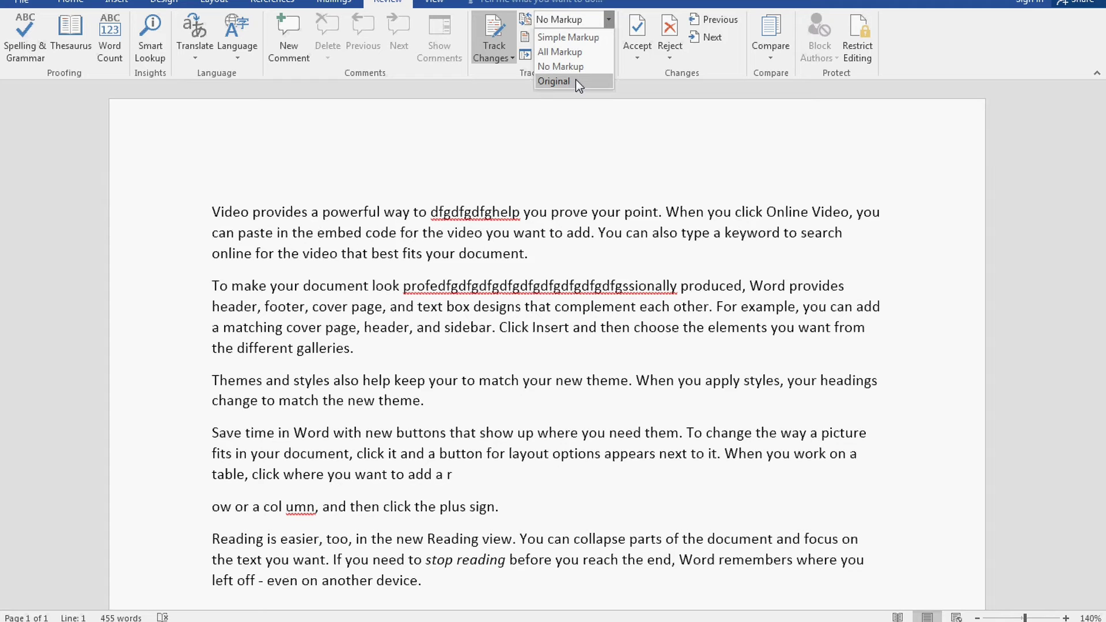
left_click(576, 81)
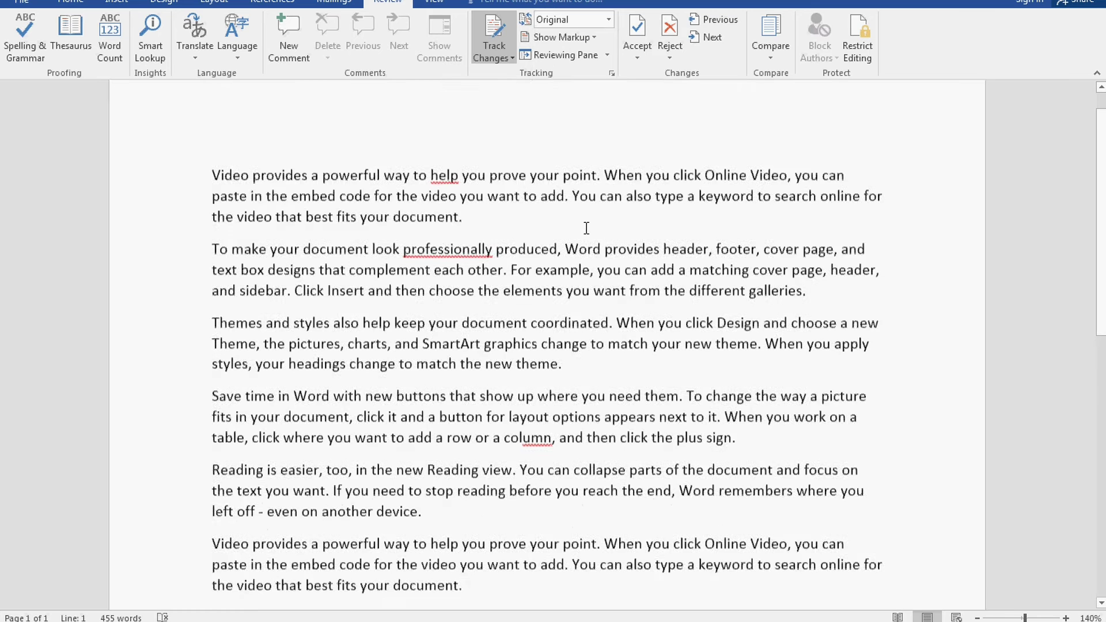
scroll(586, 229, "down", 5)
scroll(586, 229, "down", 5)
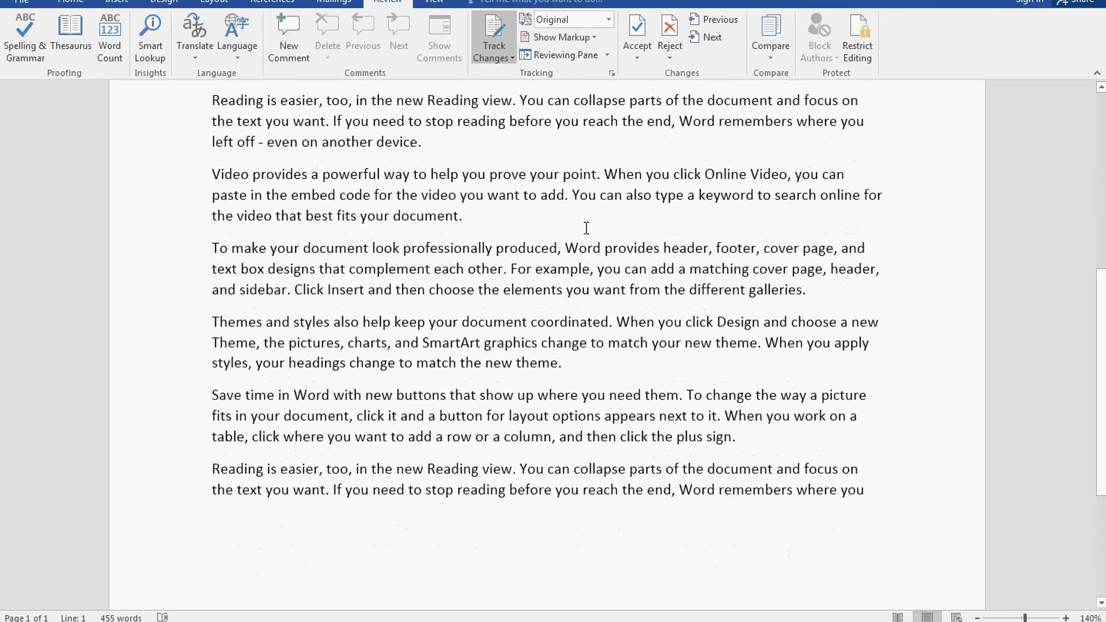
scroll(581, 213, "up", 7)
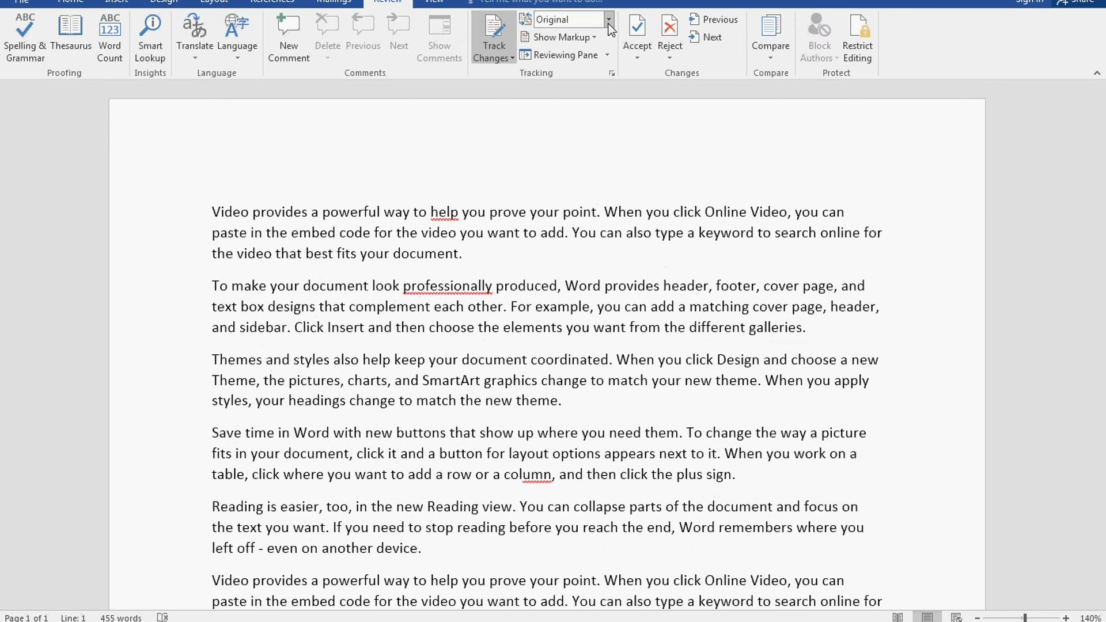
left_click(608, 19)
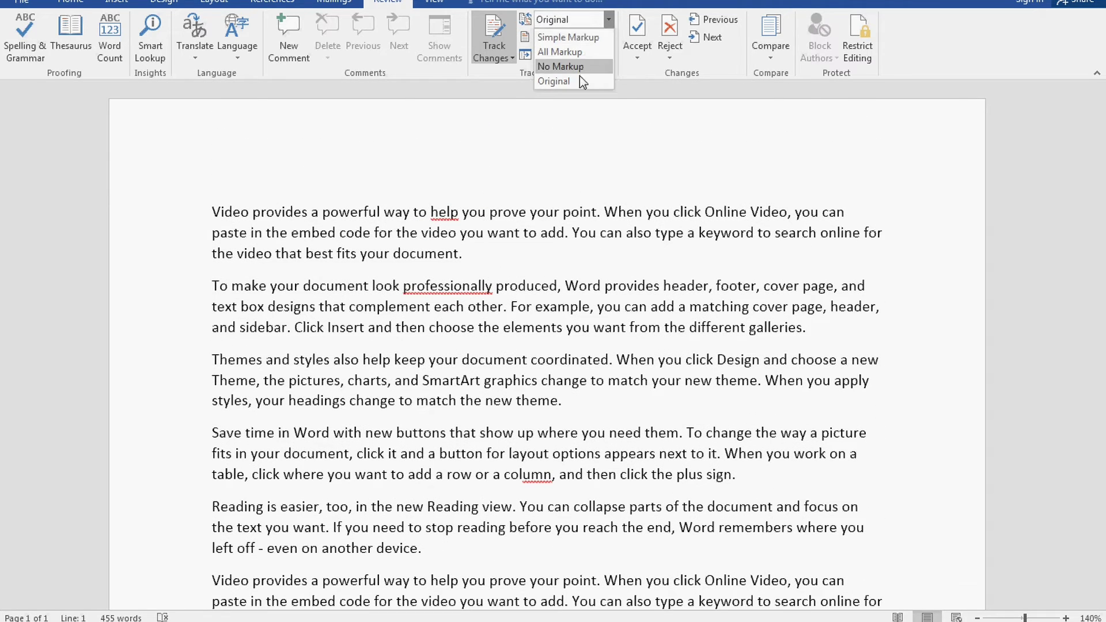
left_click(554, 81)
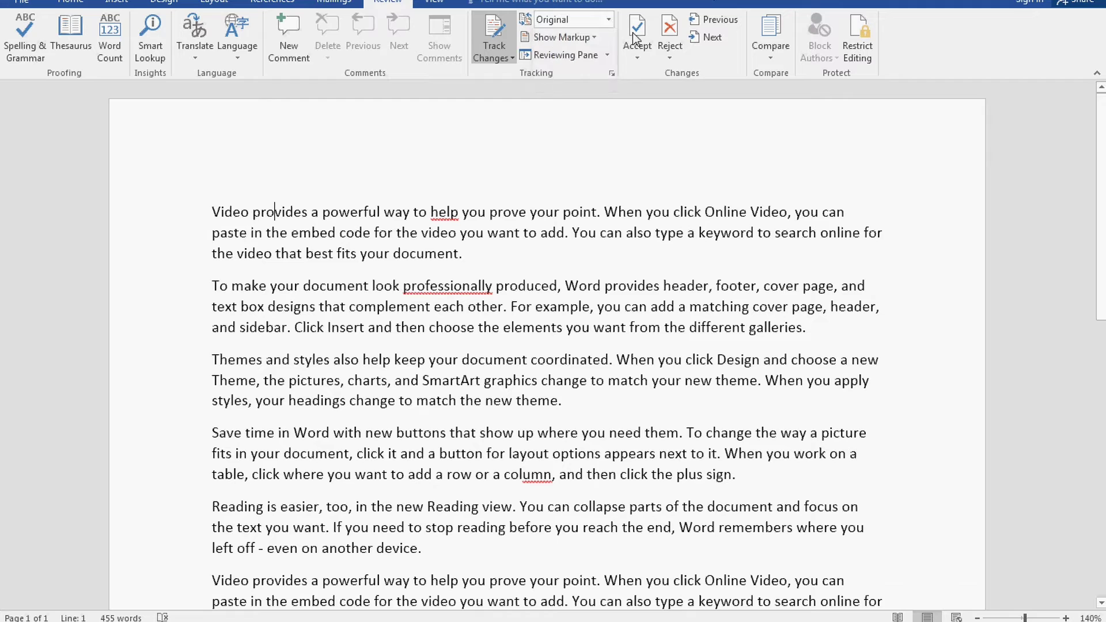
left_click(590, 38)
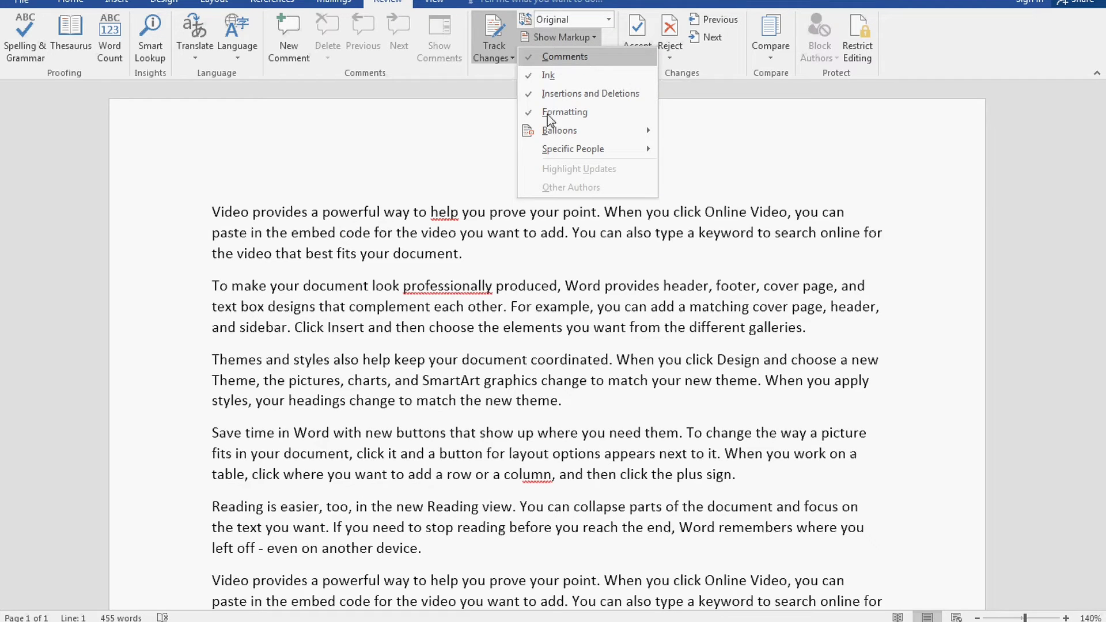
left_click(551, 226)
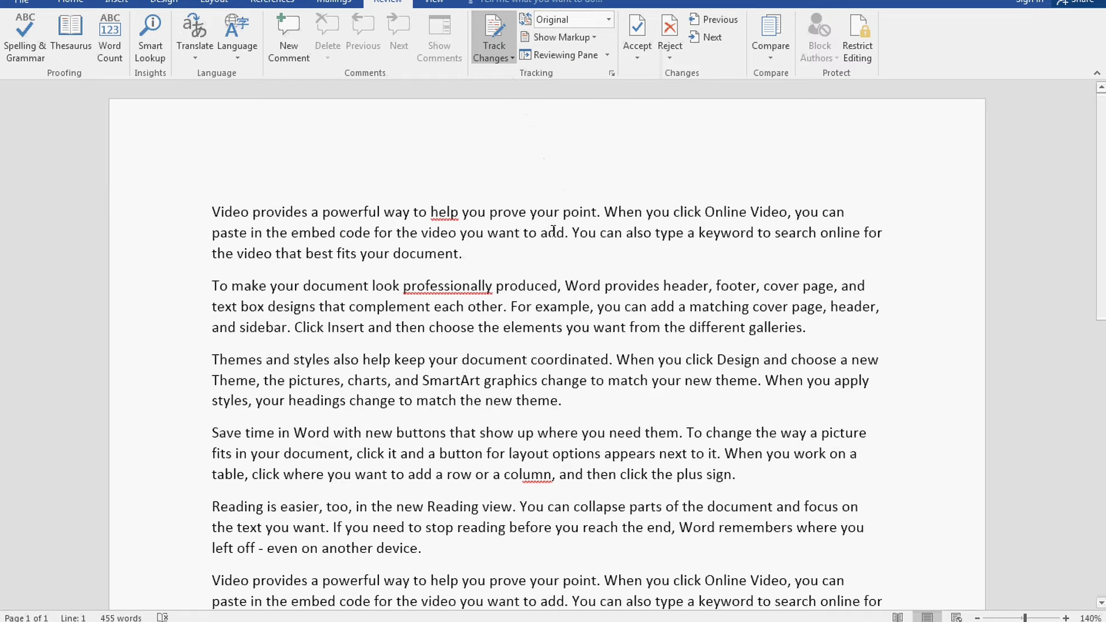
Add the comment 'dfgfgdf' on the words 'to add'.
left_click_drag(552, 233, 525, 233)
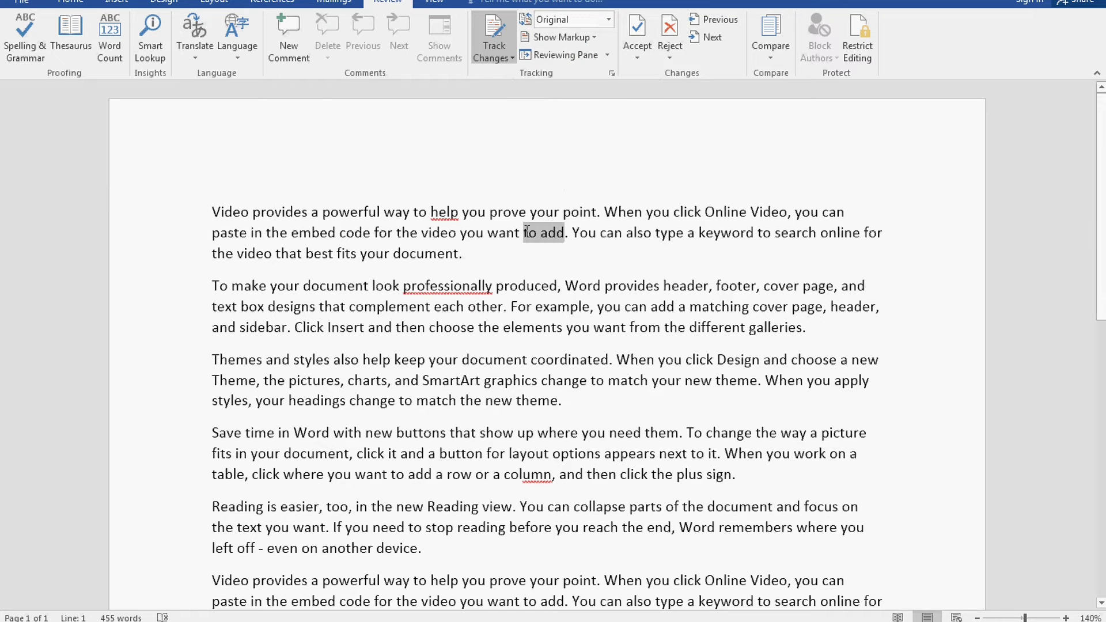
left_click(296, 55)
type("dfgfgdf")
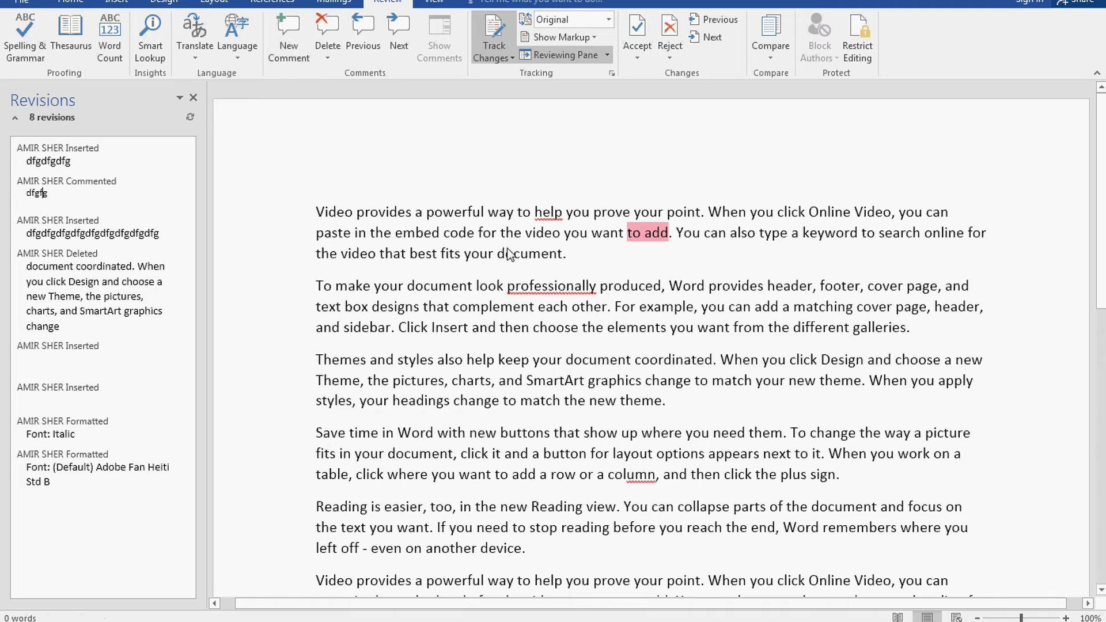
left_click(648, 237)
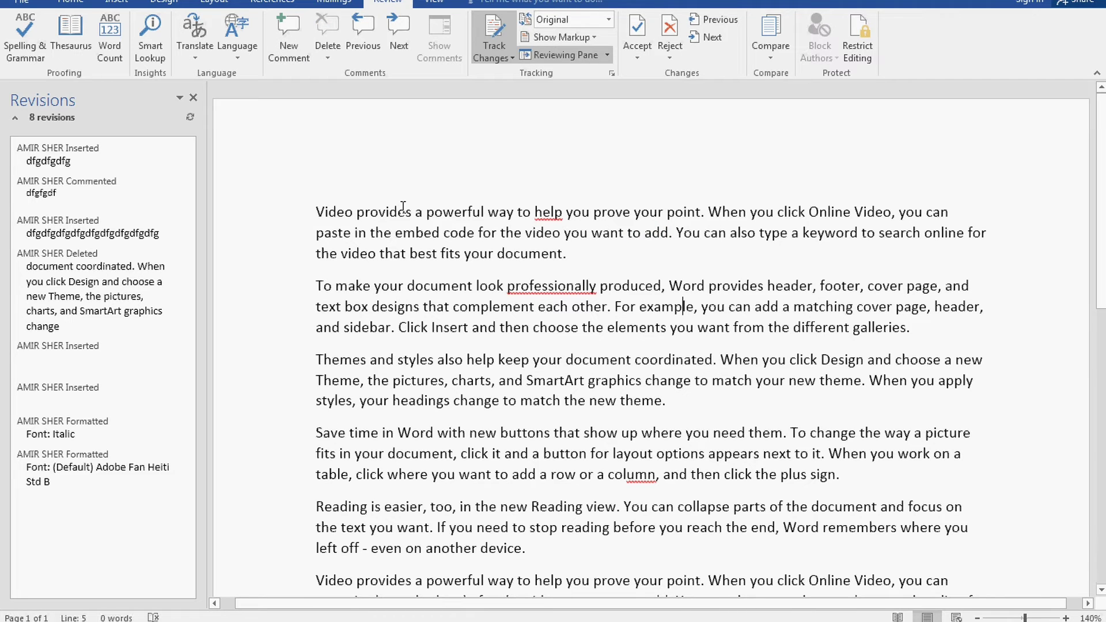
Hide comments from the markup and set the display to All Markup.
left_click(596, 42)
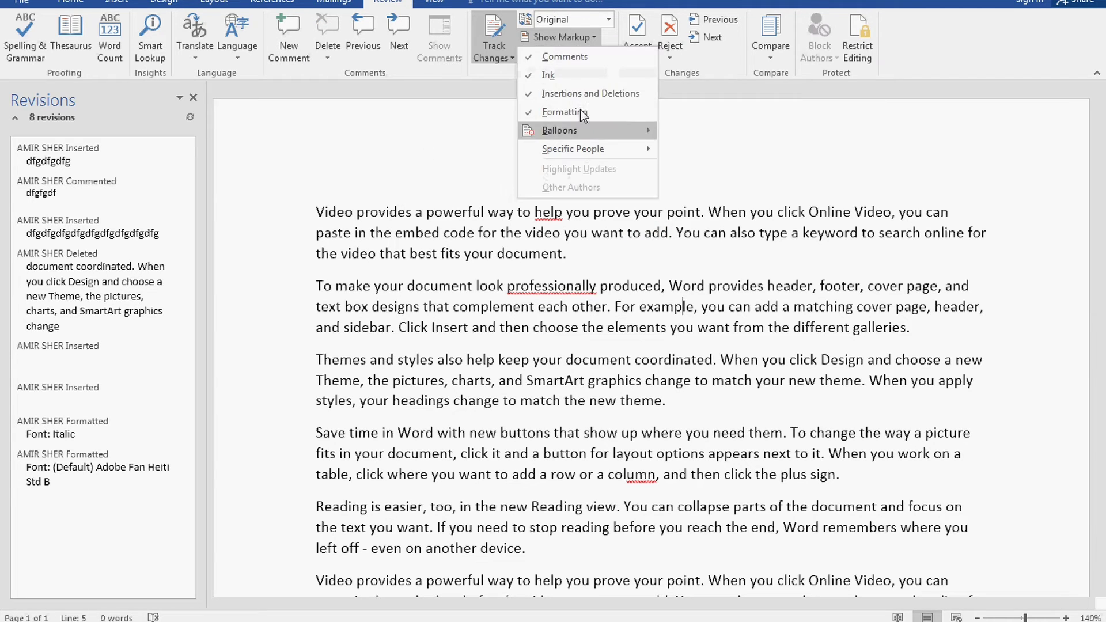
left_click(563, 58)
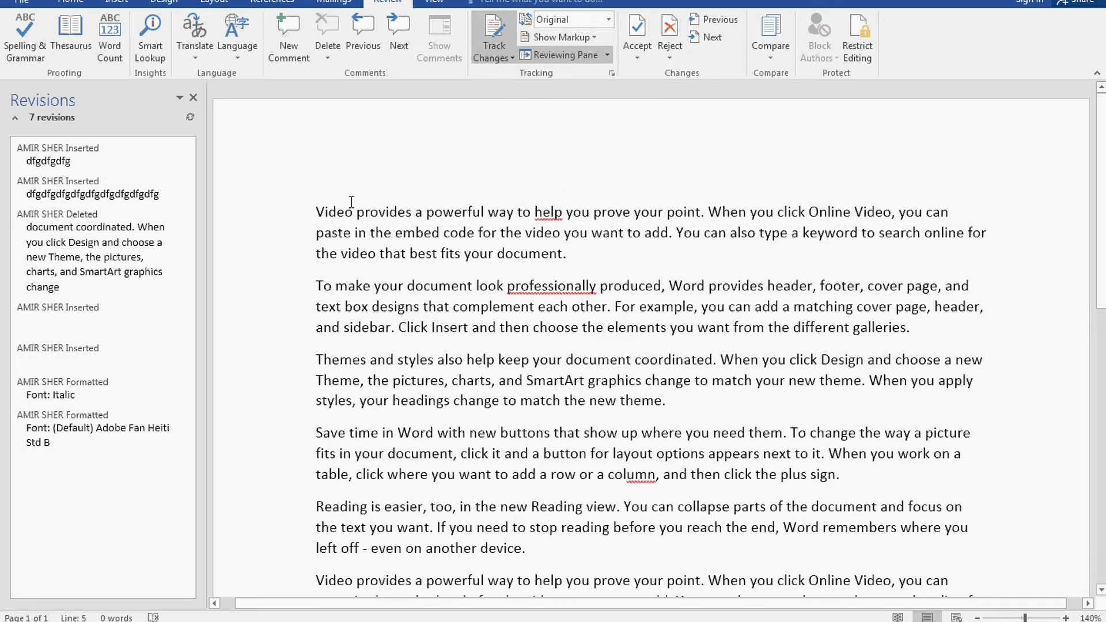
left_click(608, 20)
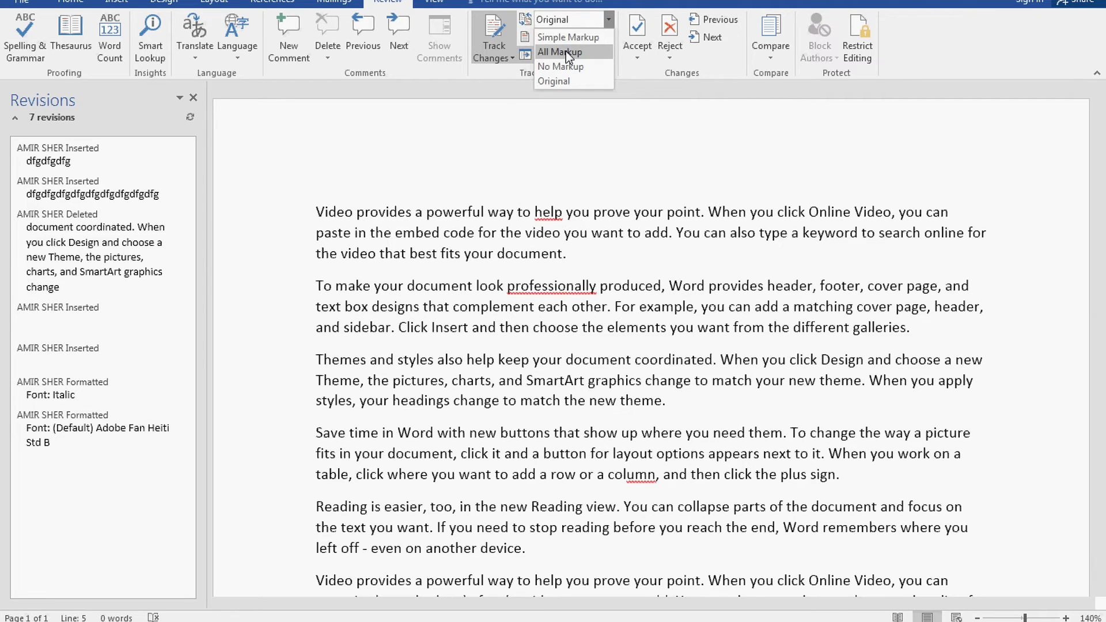
left_click(566, 51)
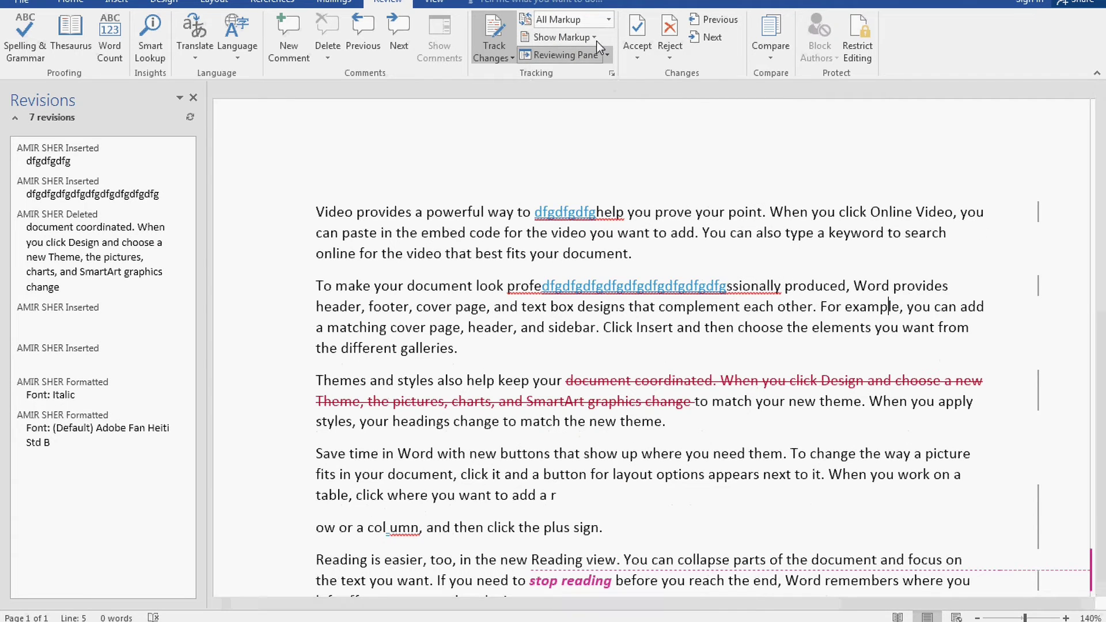
Turn comments back on in Show Markup, then hide the comment balloon again.
left_click(562, 37)
left_click(561, 53)
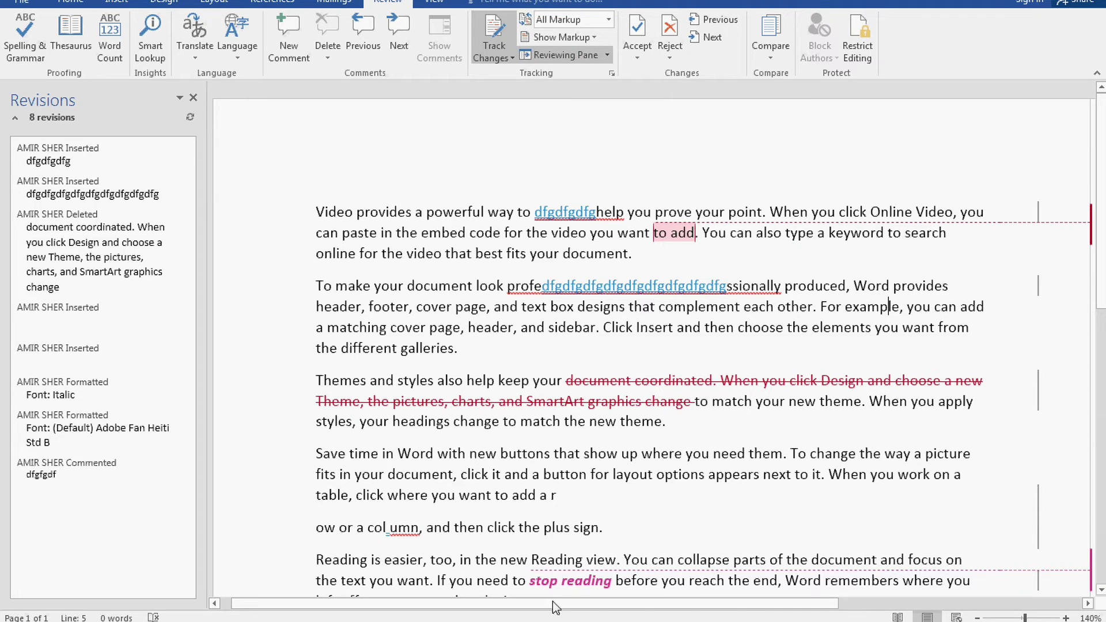
left_click_drag(552, 600, 707, 600)
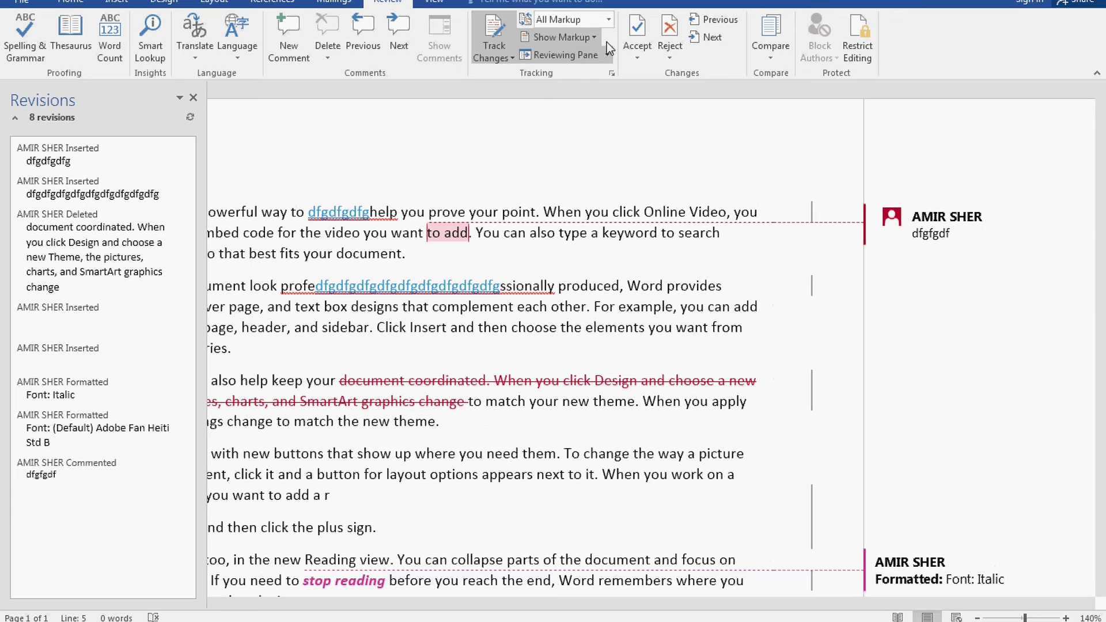
left_click(562, 37)
left_click(556, 57)
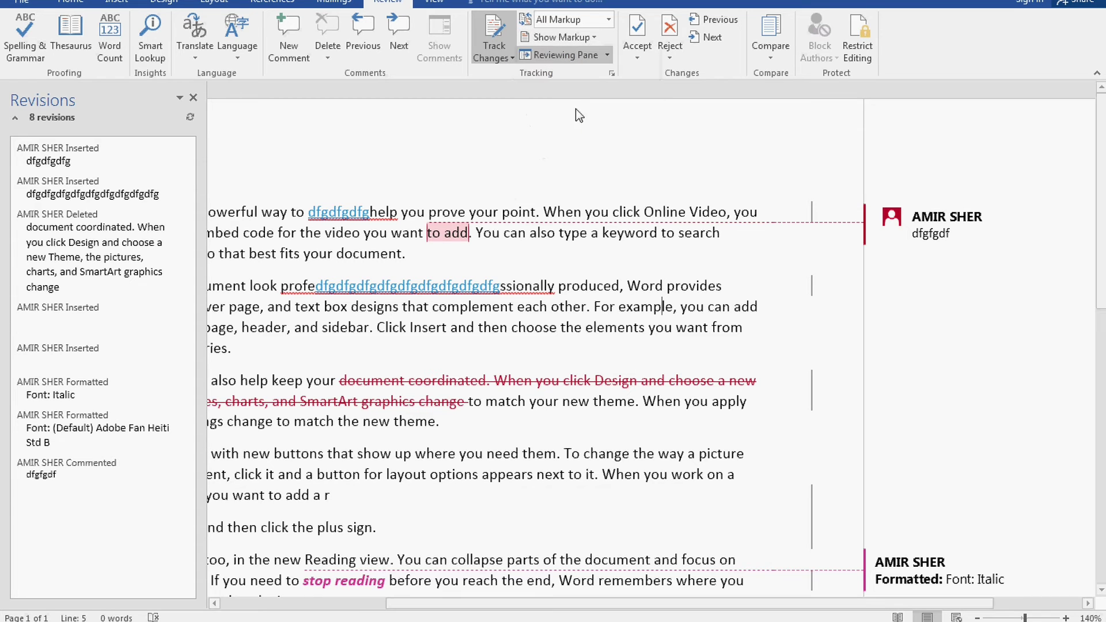
left_click(593, 37)
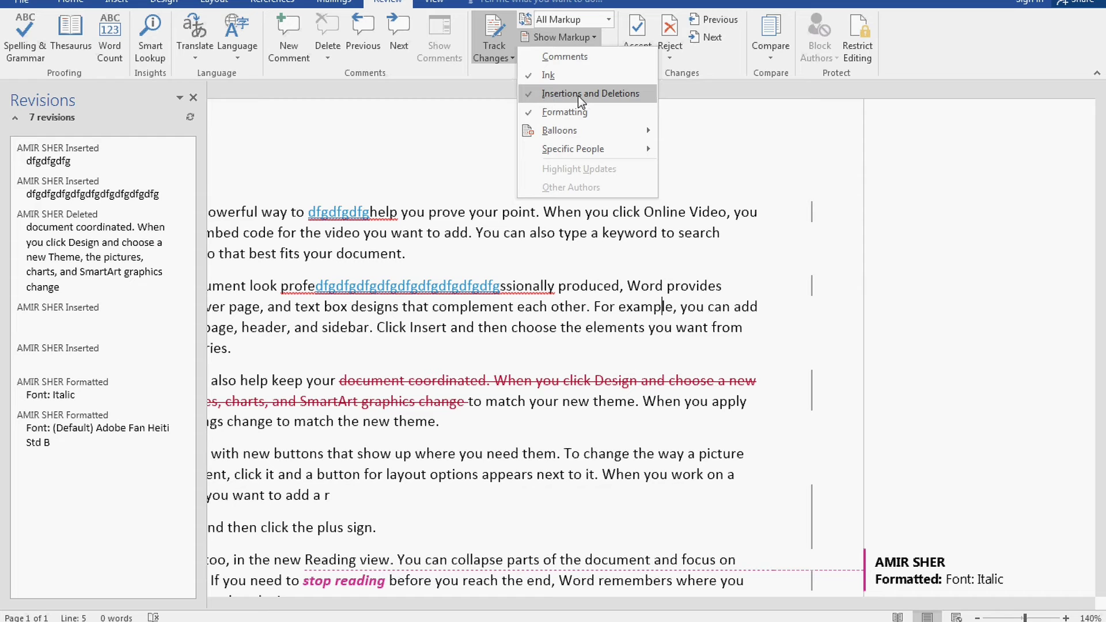
Close the Revisions pane and scroll down through the tracked changes.
left_click(594, 81)
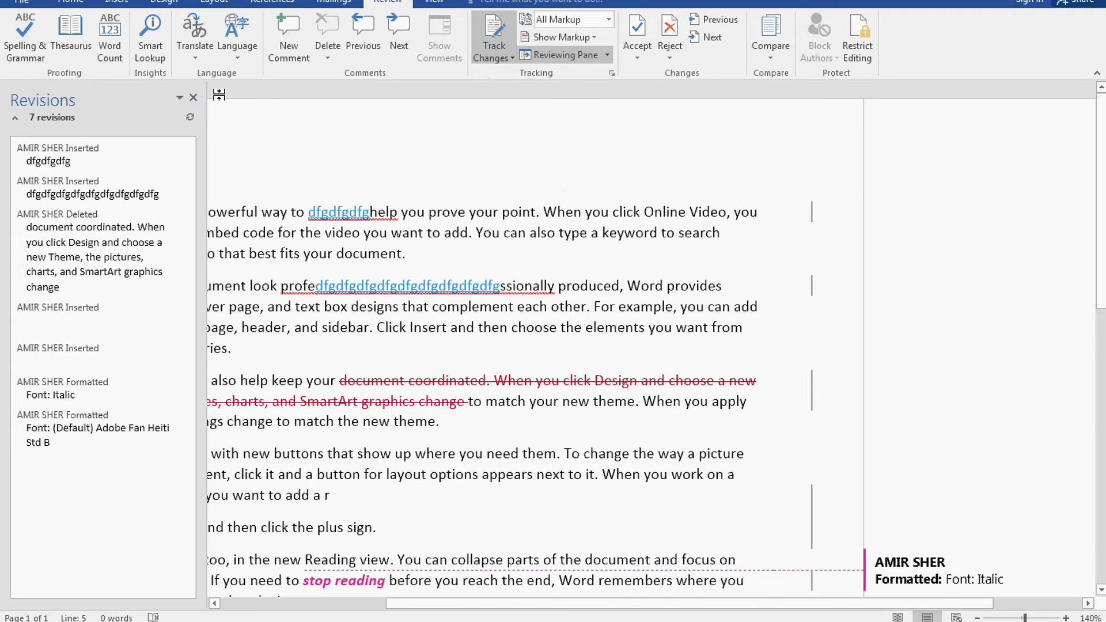
left_click(592, 55)
left_click(576, 37)
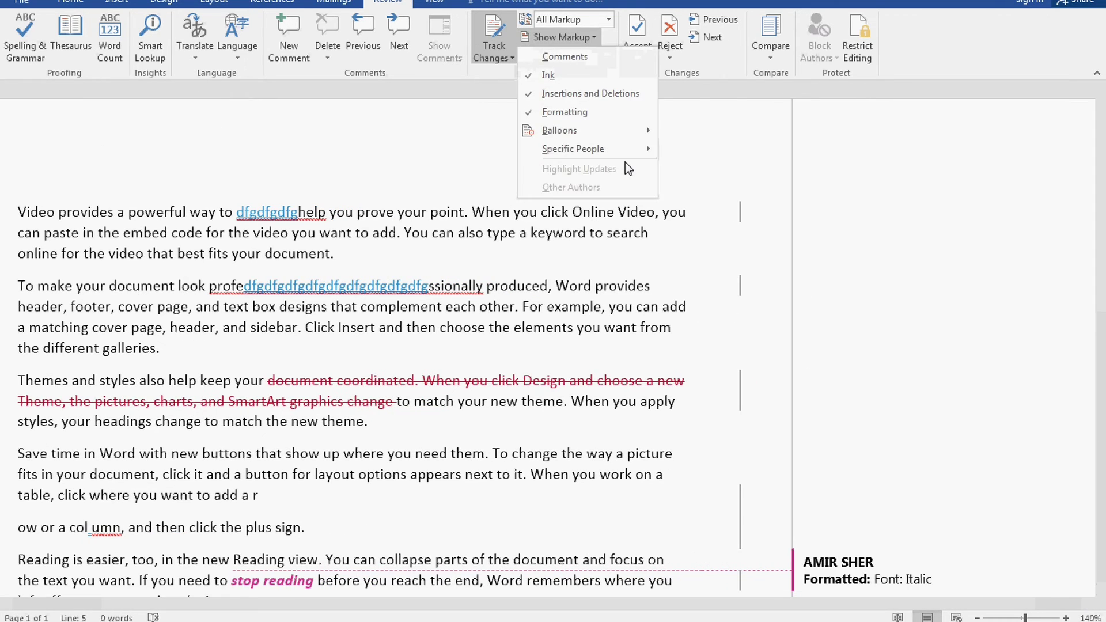
left_click(372, 317)
scroll(416, 334, "down", 1)
scroll(416, 334, "down", 1)
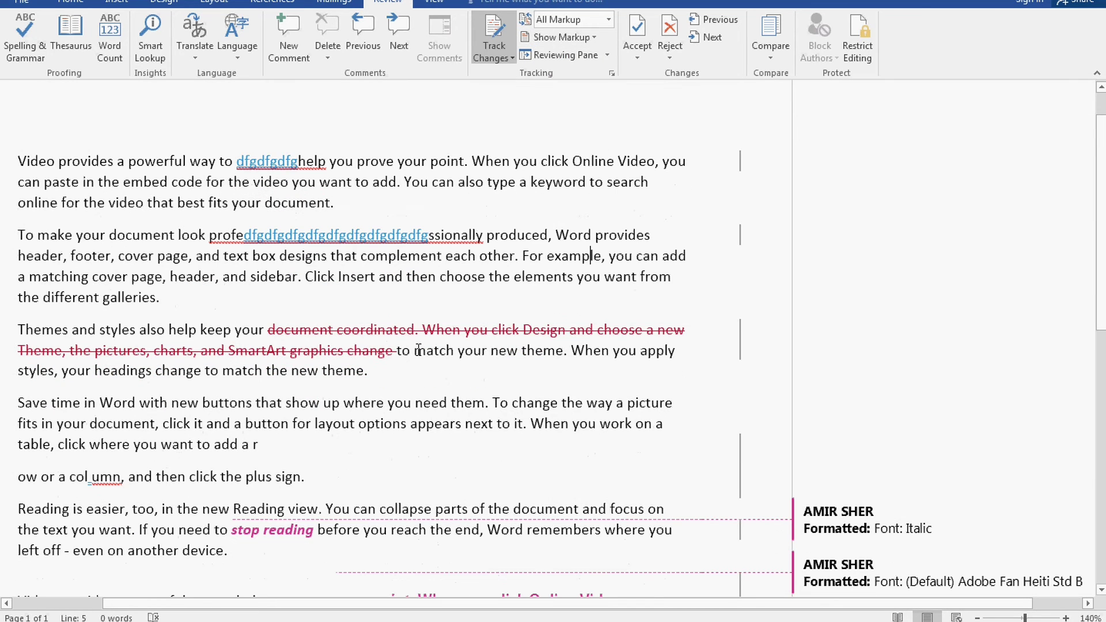
scroll(420, 342, "down", 2, "ctrl")
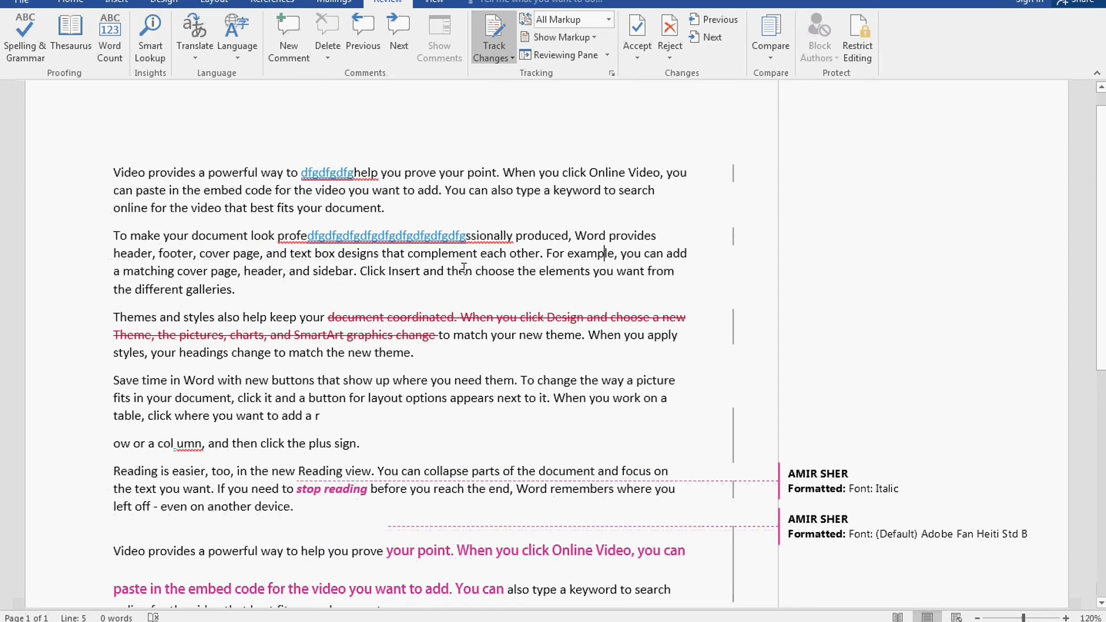
Turn Insertions and Deletions markup off, then back on.
left_click(489, 190)
left_click(562, 37)
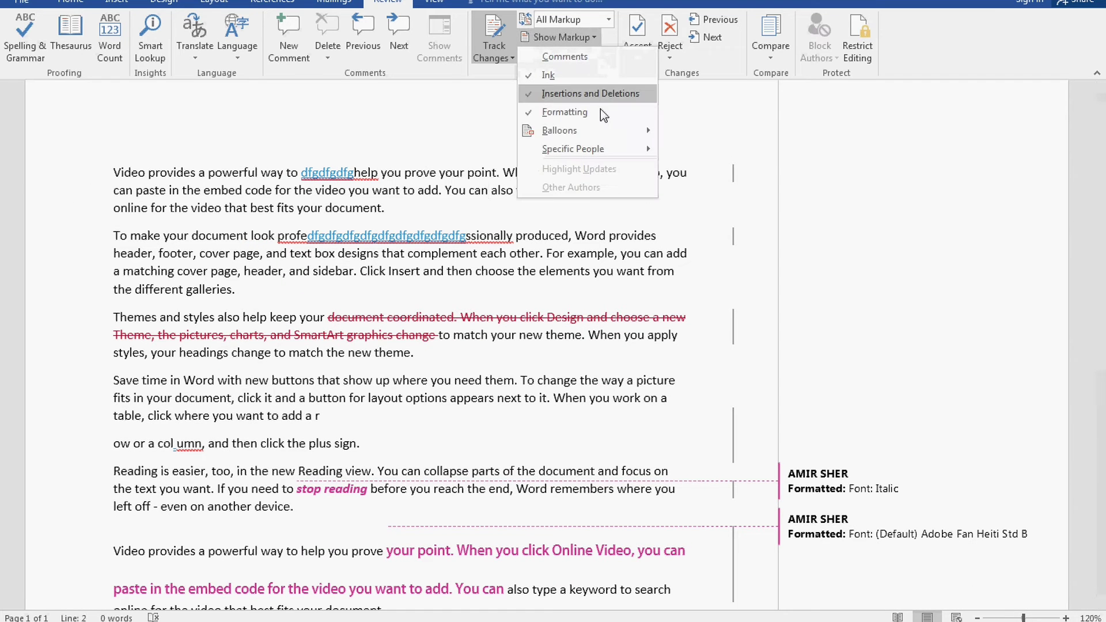
left_click(563, 94)
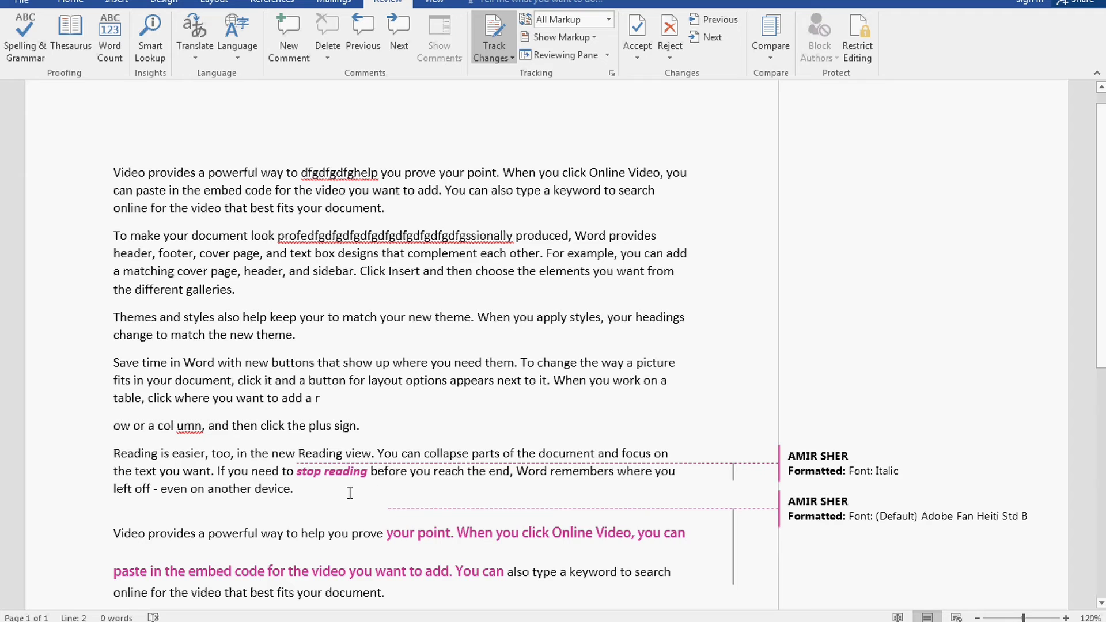
left_click(595, 38)
left_click(561, 94)
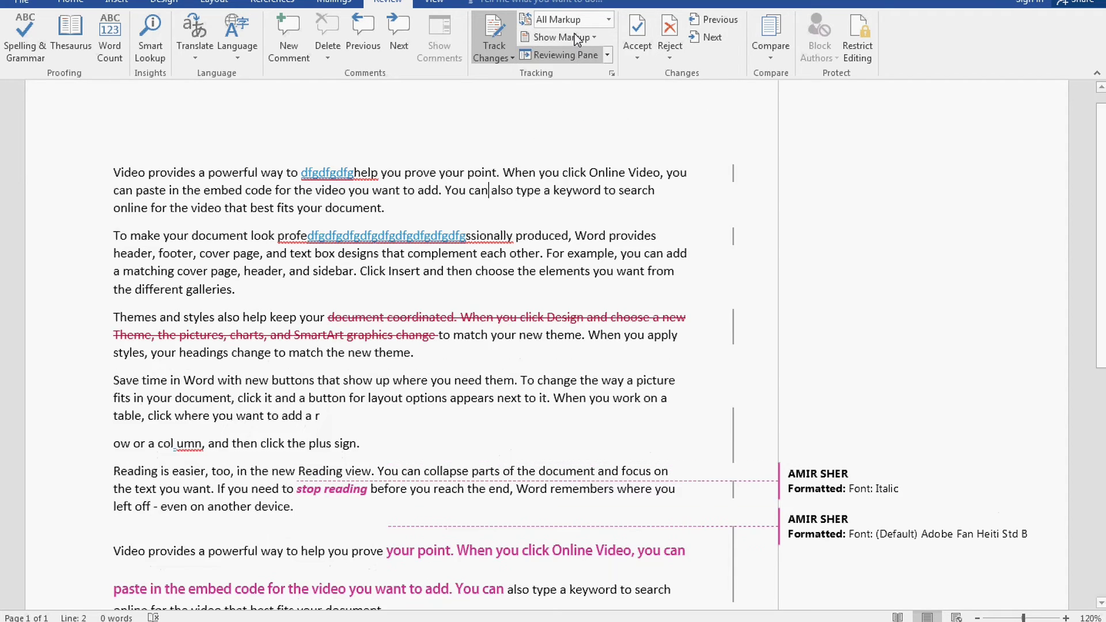
left_click(587, 42)
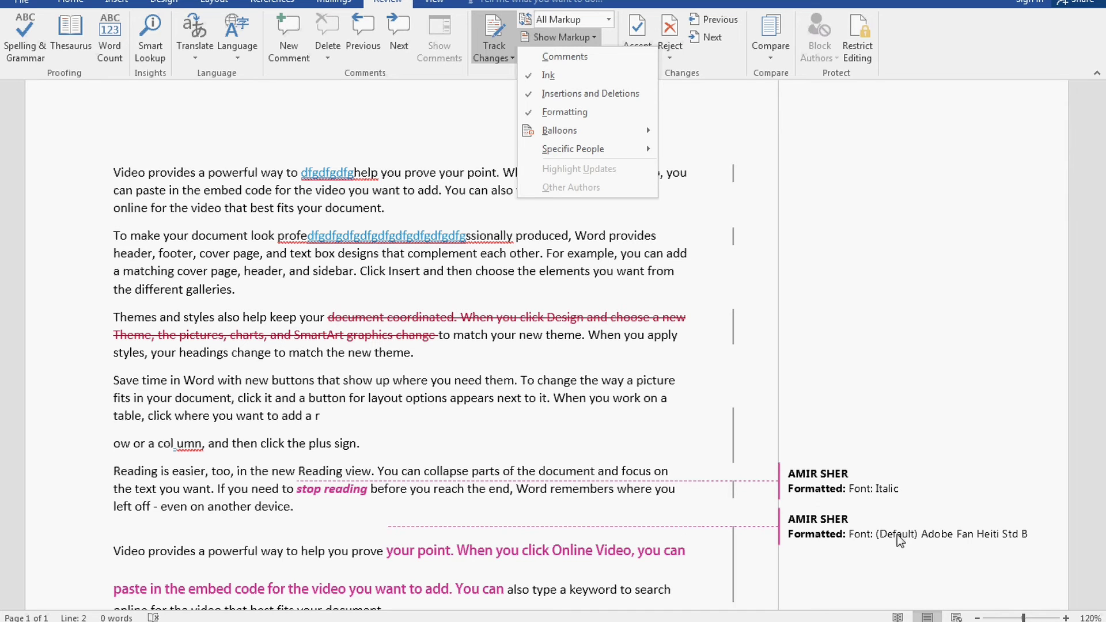
Toggle Formatting markup off and on, then choose Show Revisions in Balloons.
left_click(556, 114)
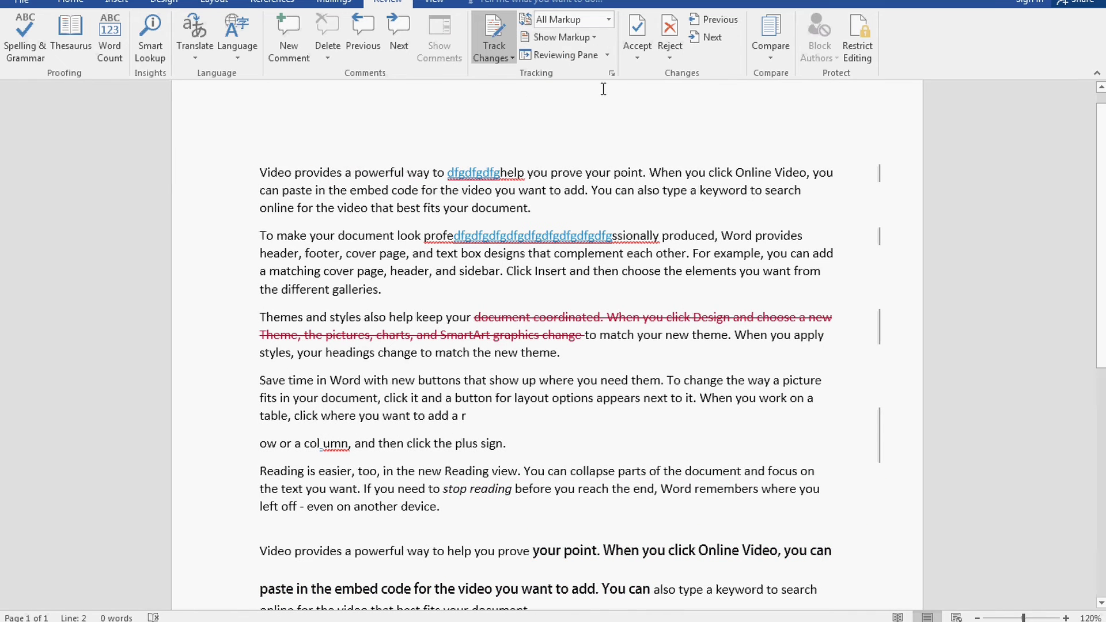
left_click(583, 39)
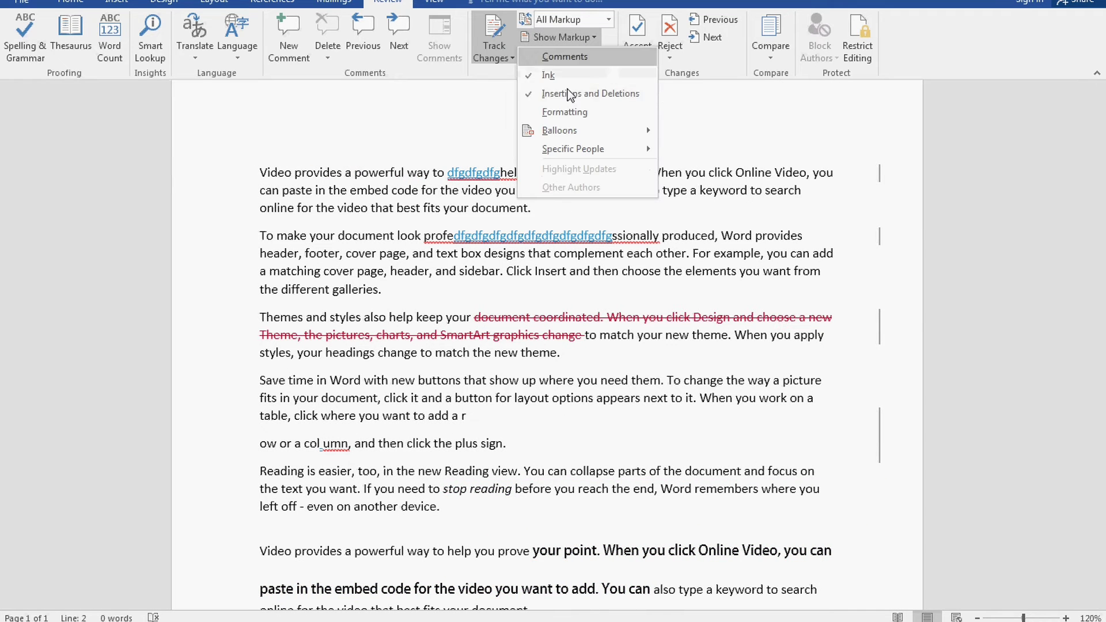
left_click(546, 113)
left_click(562, 37)
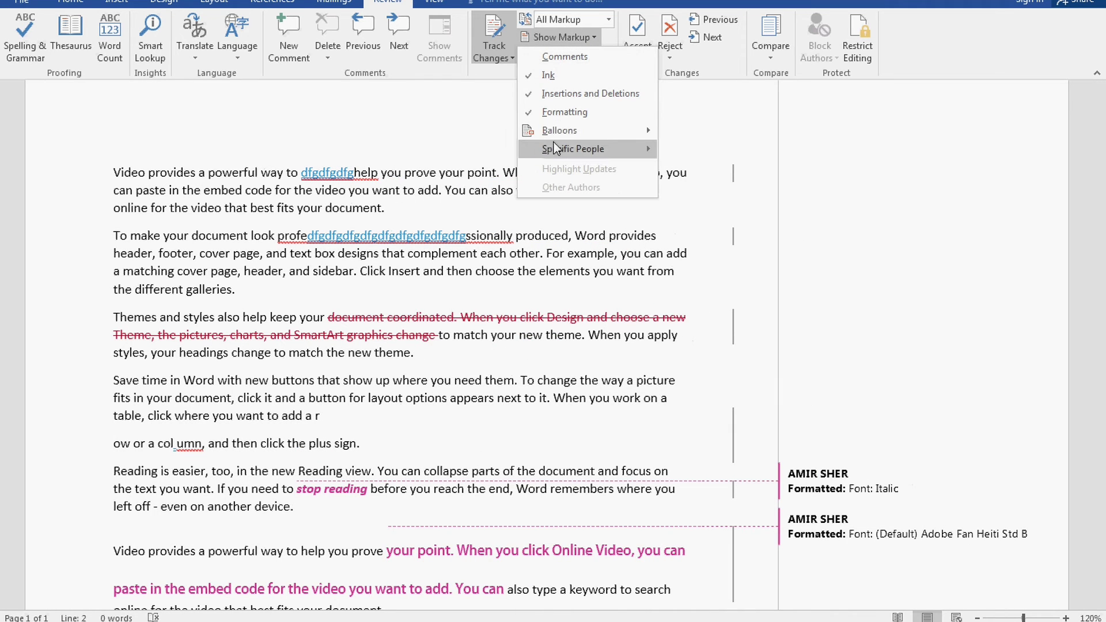
mouse_move(559, 130)
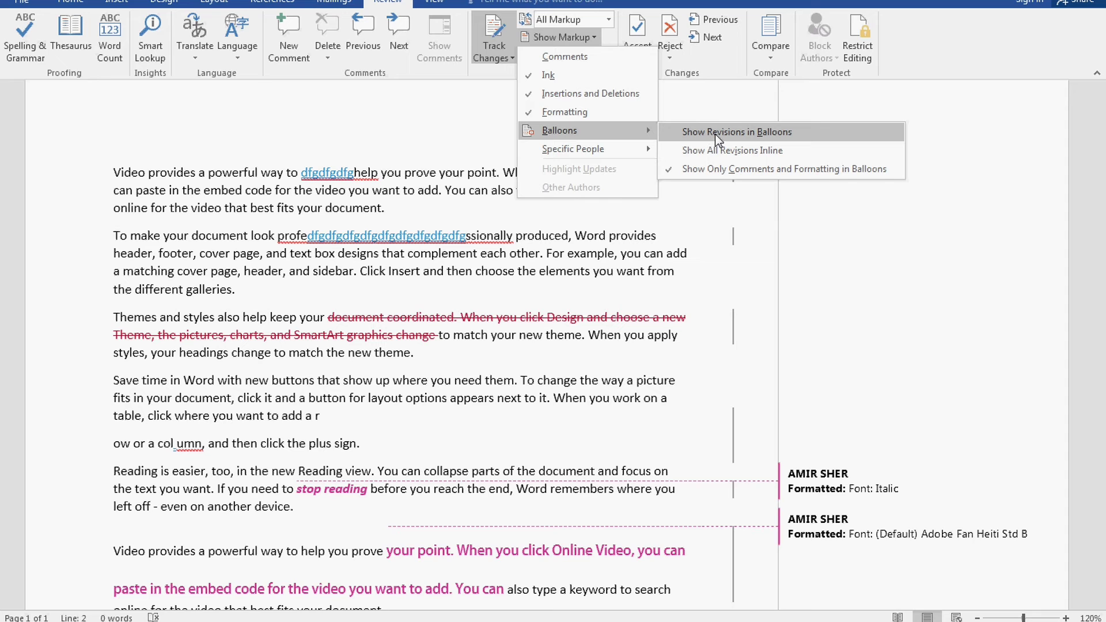
left_click(714, 133)
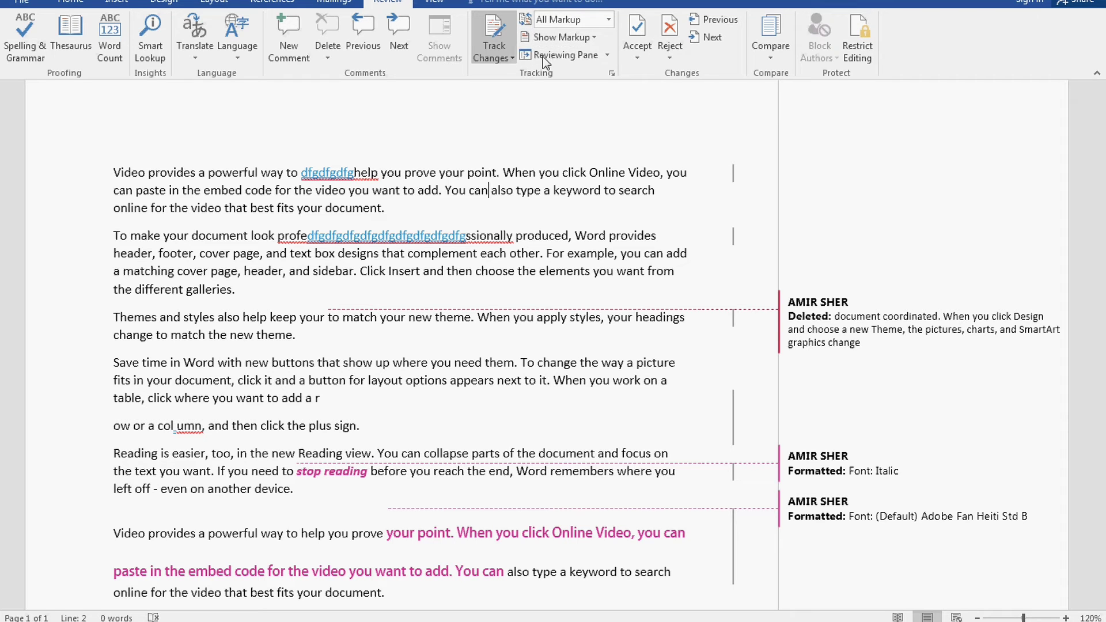
Set Balloons to Show All Revisions Inline, returning deleted Themes text to red strikethrough.
left_click(608, 54)
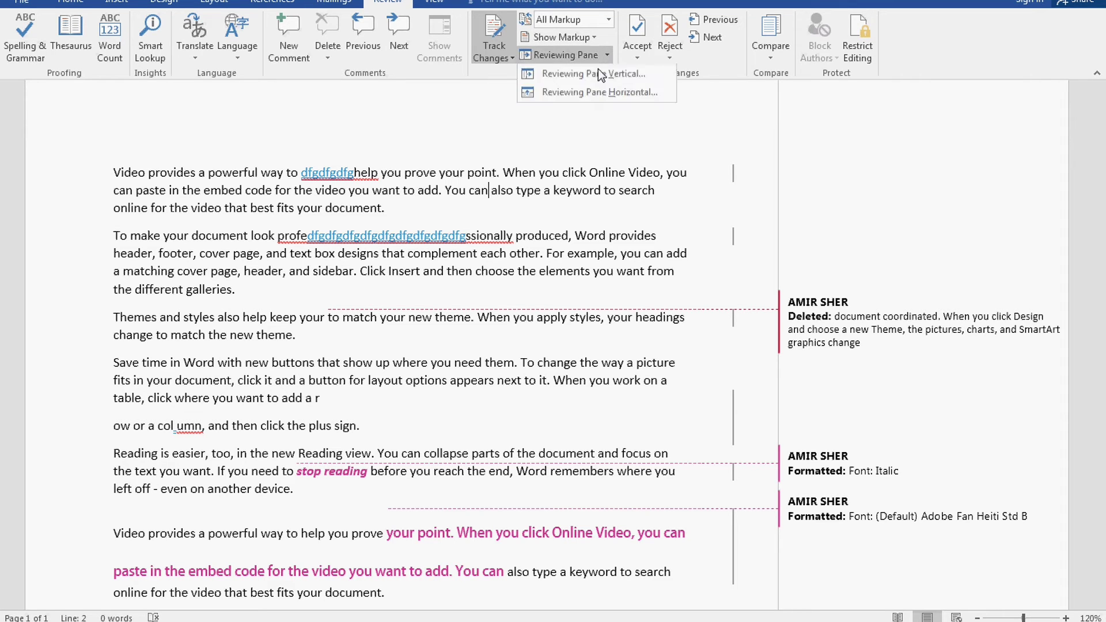
left_click(590, 39)
mouse_move(571, 130)
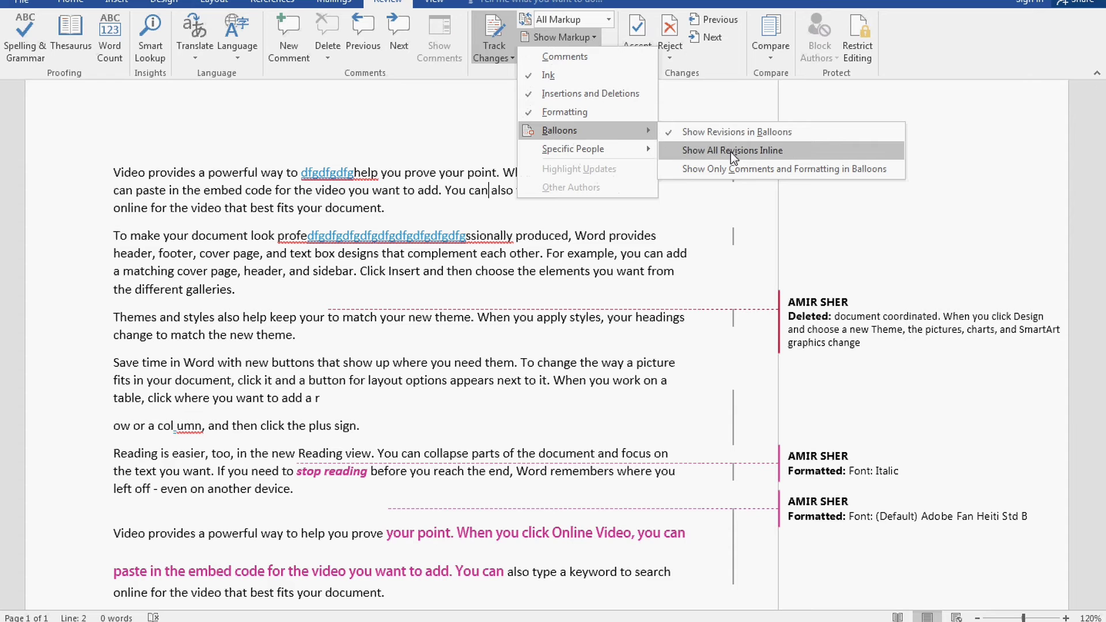
left_click(721, 155)
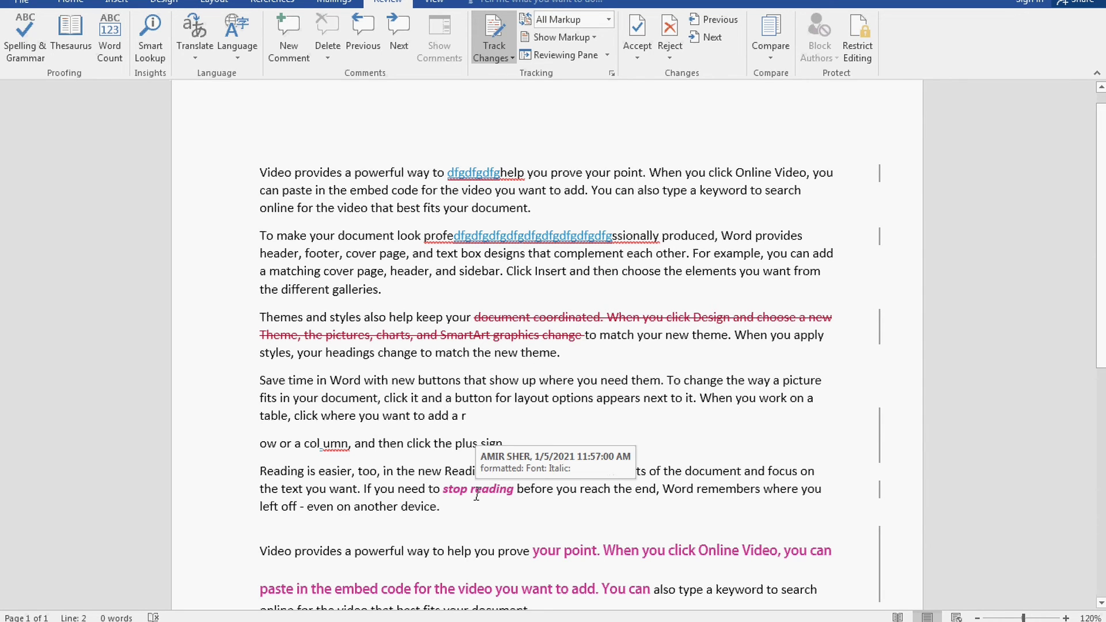
mouse_move(567, 553)
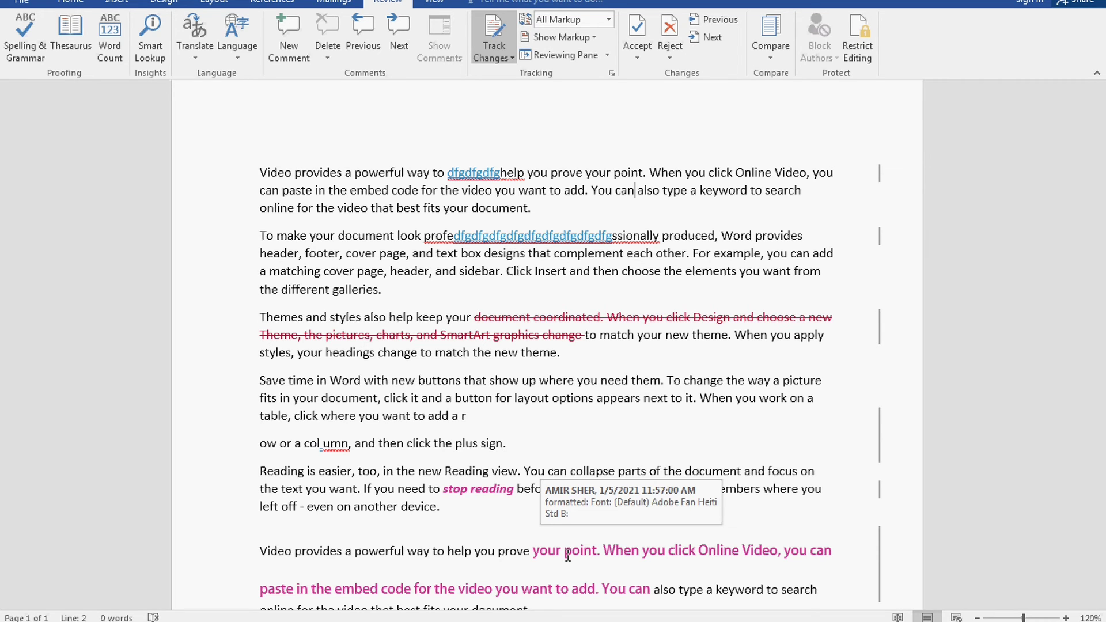
left_click(593, 37)
mouse_move(588, 130)
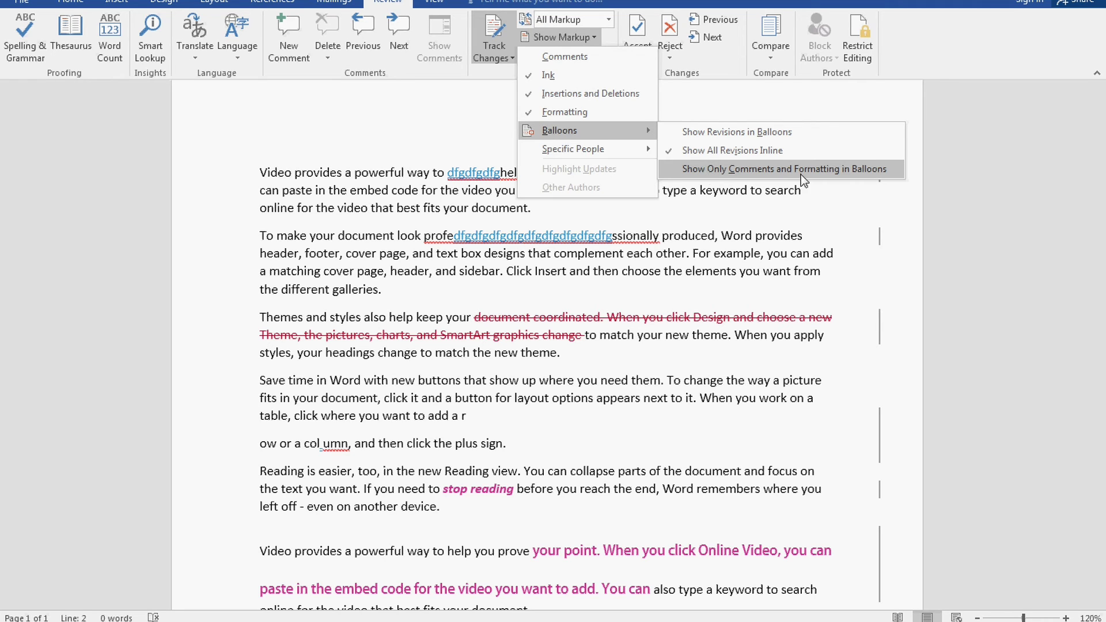
Show comments again and set balloons to show only comments and formatting.
left_click(835, 169)
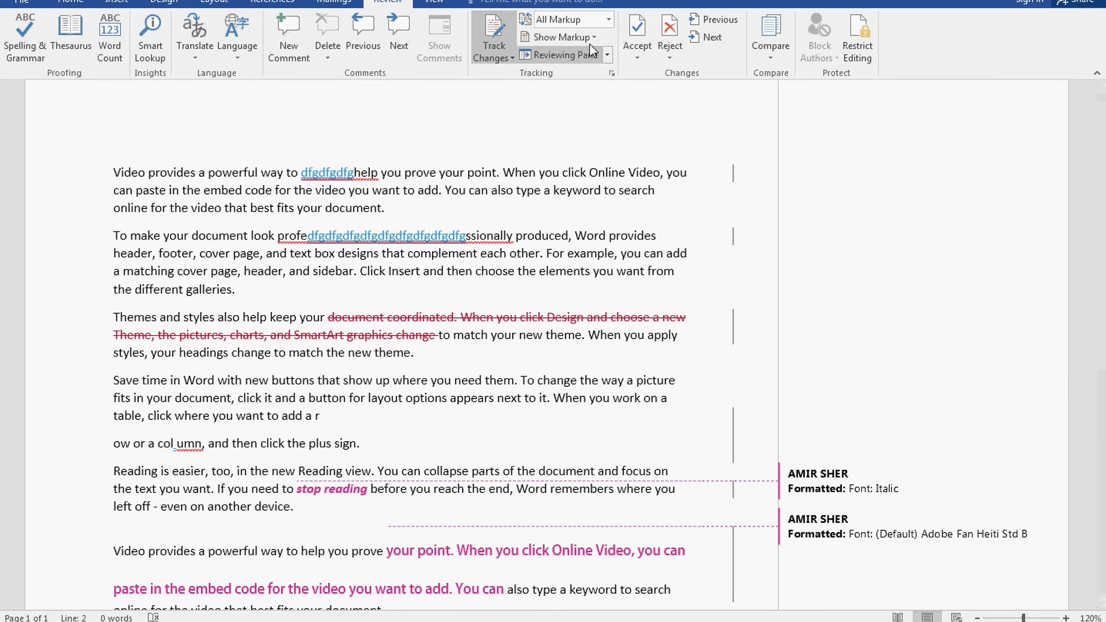
left_click(556, 37)
left_click(561, 56)
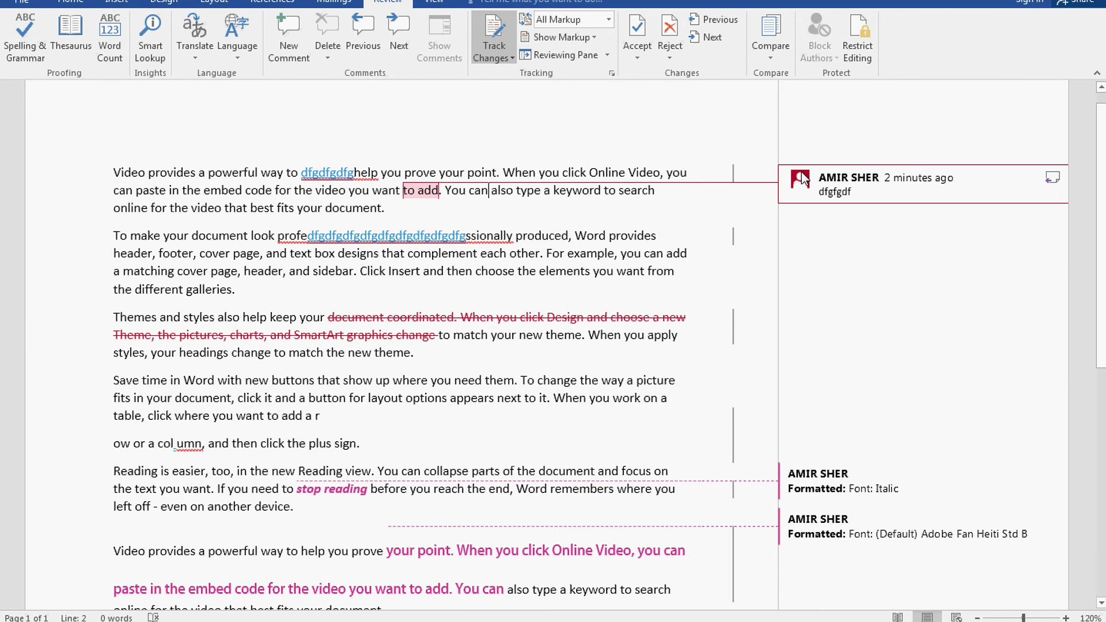
left_click(595, 38)
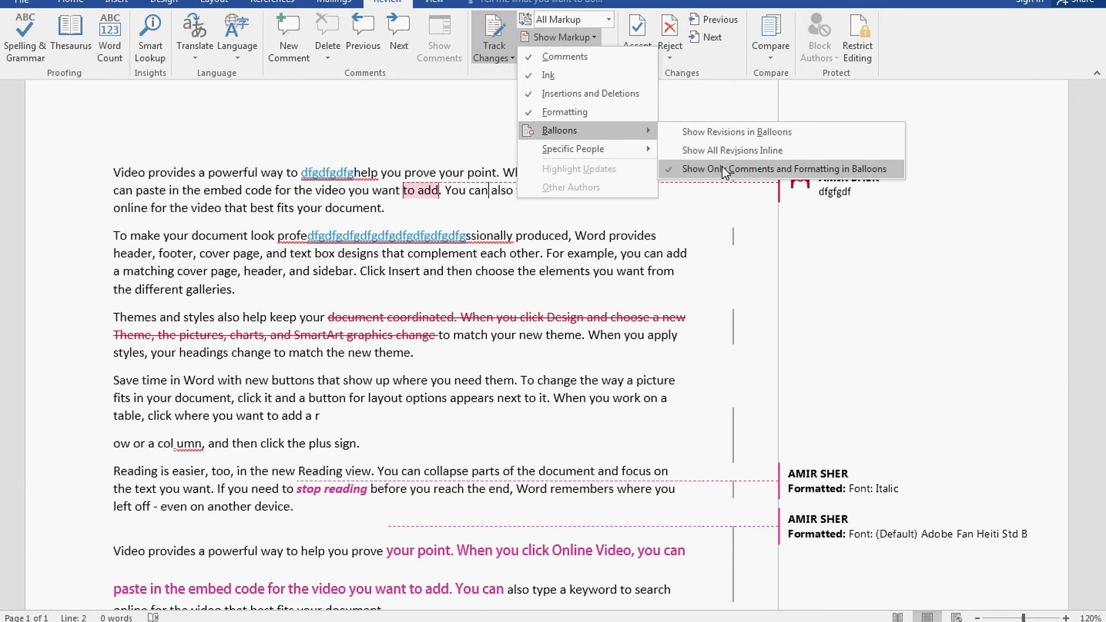
left_click(605, 44)
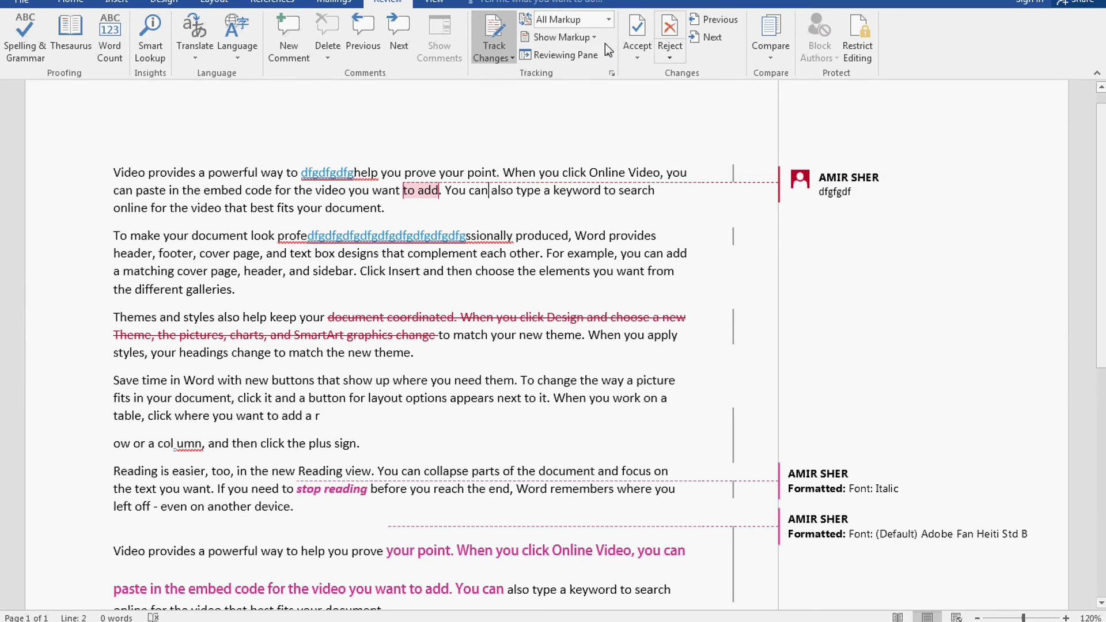
left_click(589, 38)
left_click(697, 8)
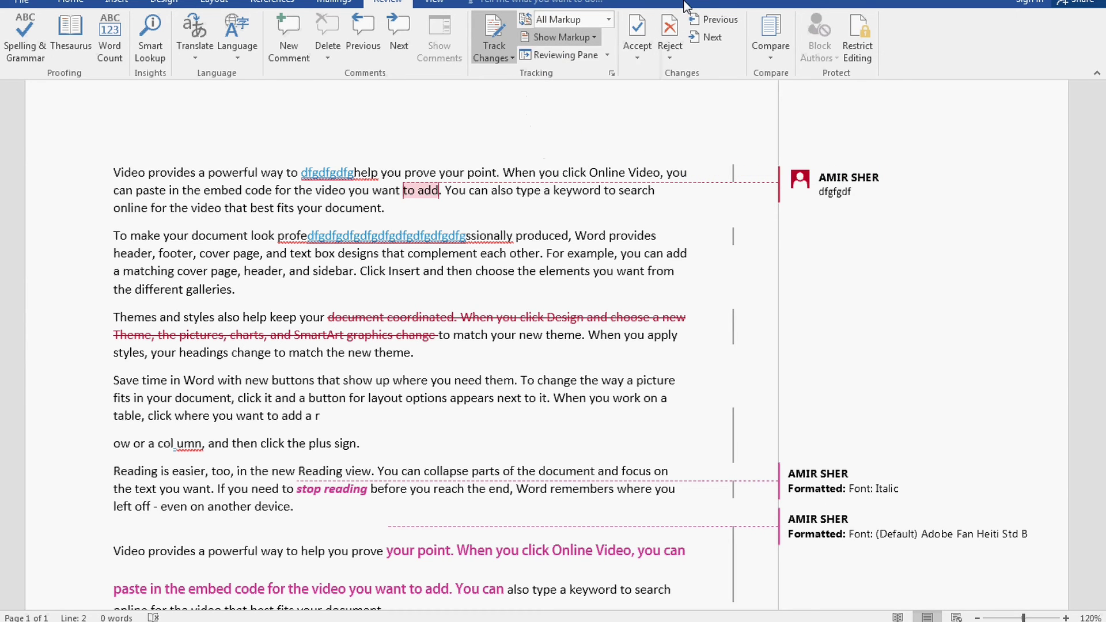
Switch Balloons back to Show All Revisions Inline.
left_click(606, 20)
left_click(596, 44)
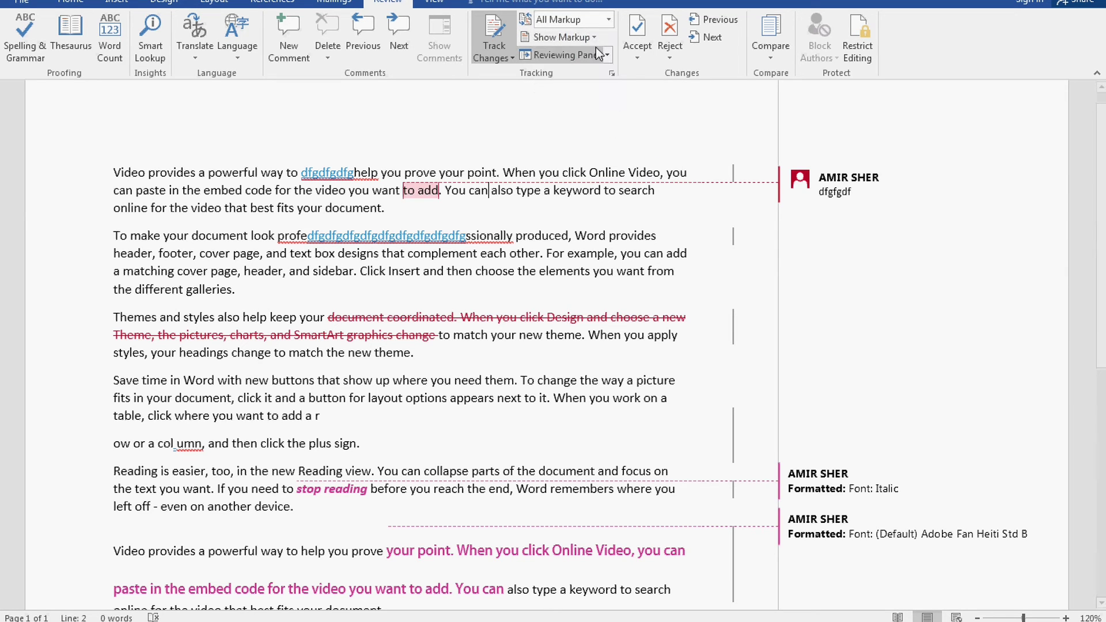
left_click(593, 37)
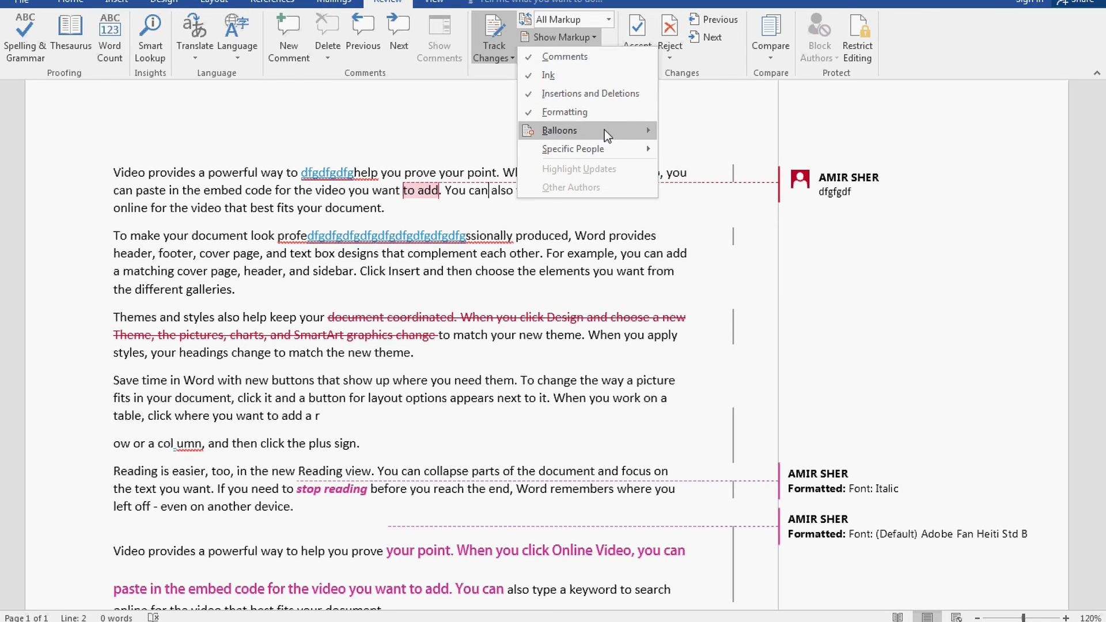
mouse_move(571, 130)
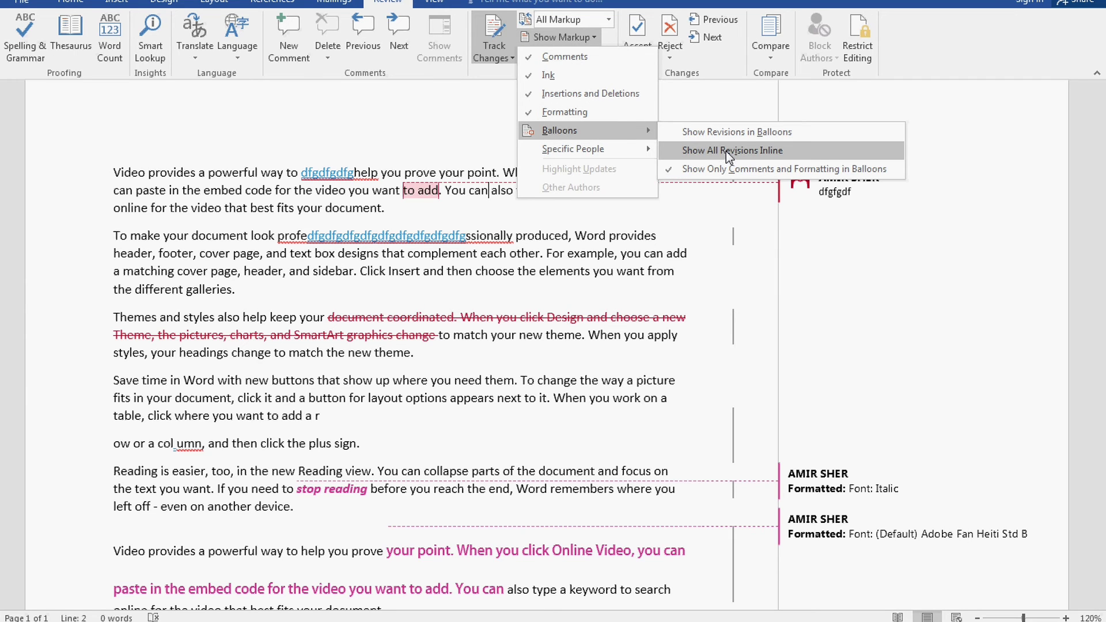
left_click(726, 151)
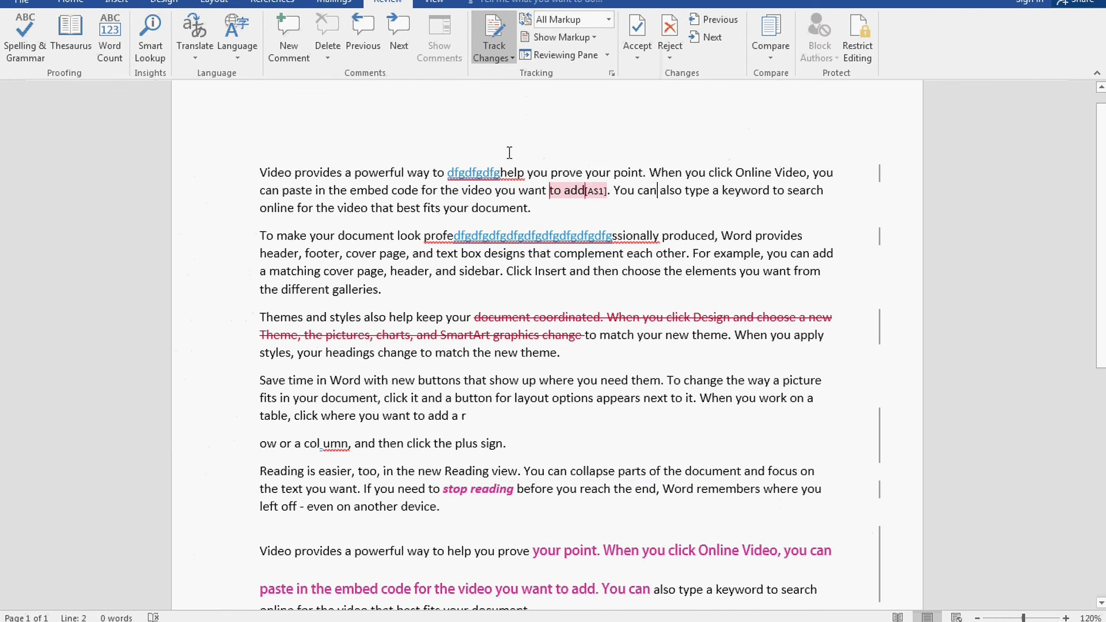
left_click(606, 55)
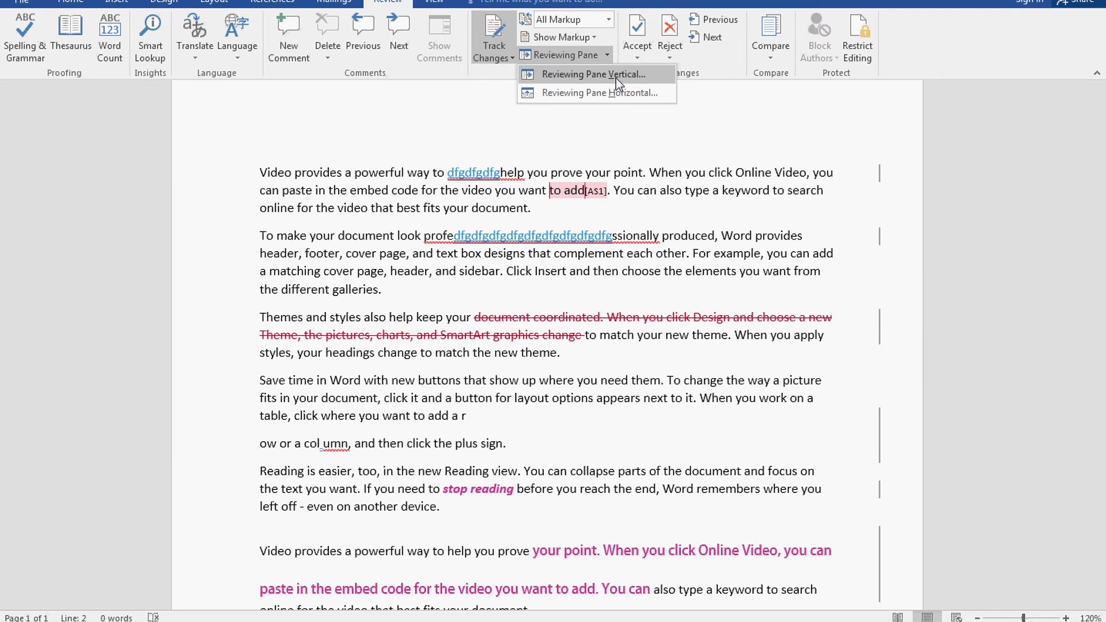
left_click(616, 78)
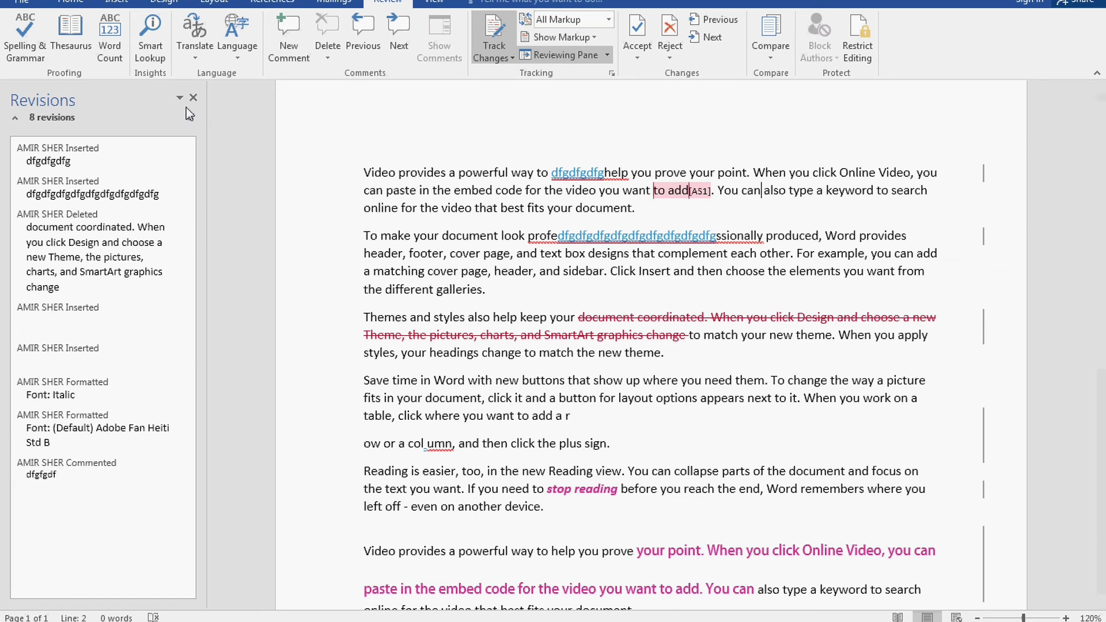
left_click(133, 306)
scroll(133, 303, "up", 1)
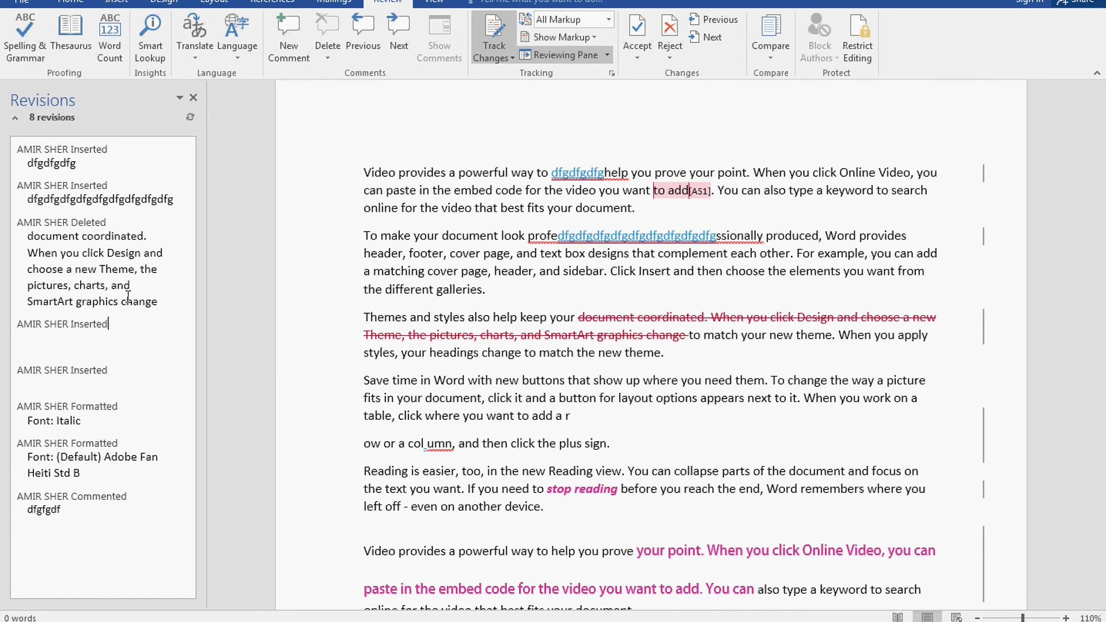
scroll(128, 296, "down", 2)
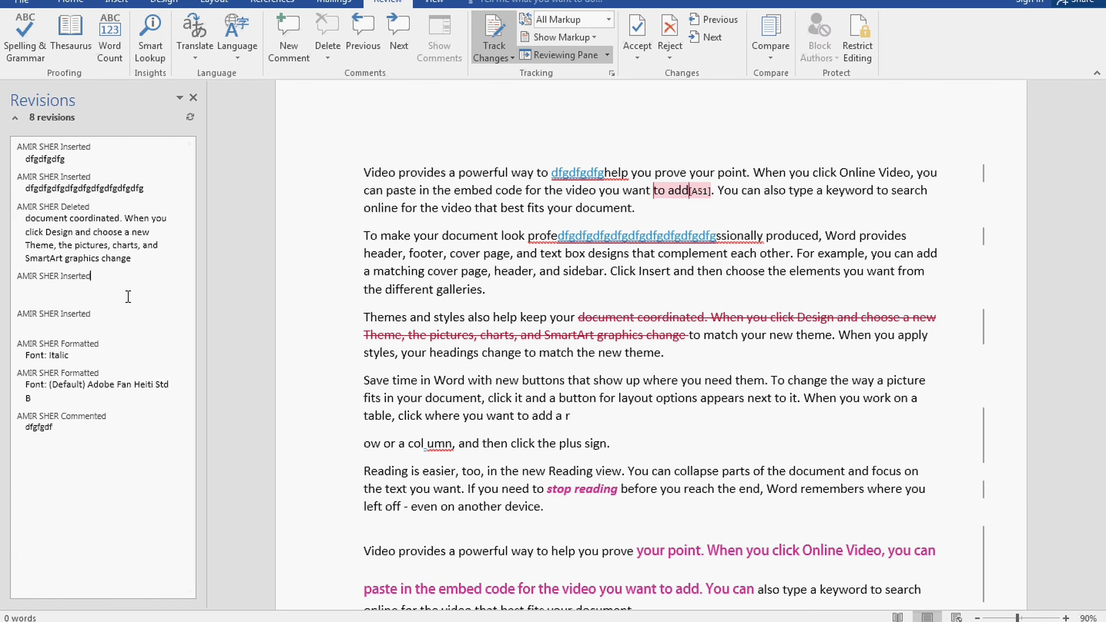
scroll(127, 296, "up", 3)
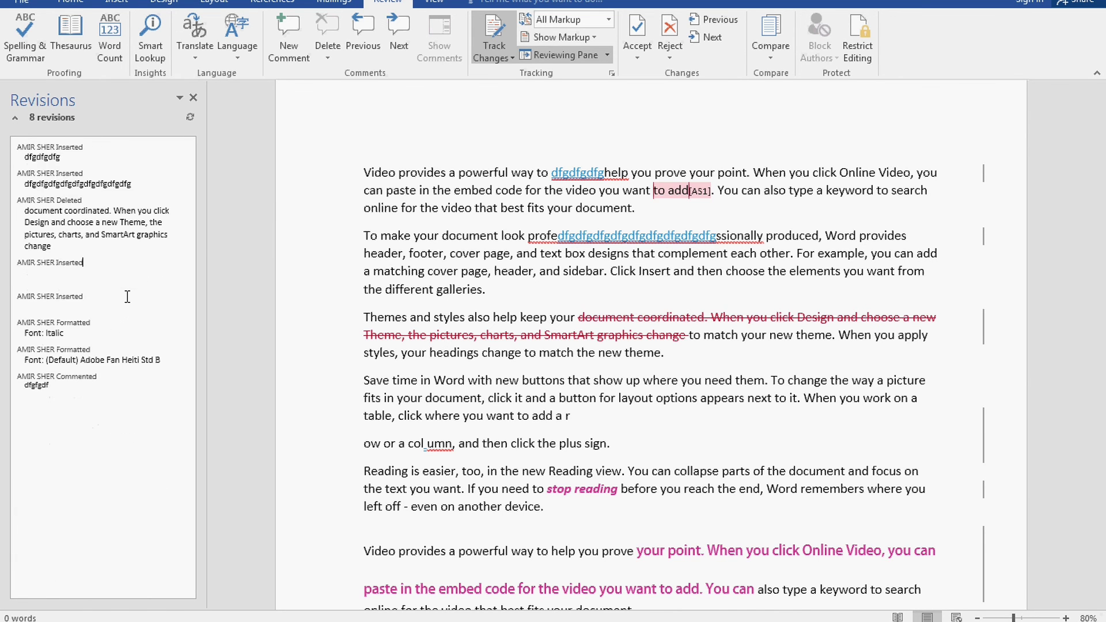
scroll(128, 296, "up", 1)
scroll(127, 296, "down", 1)
scroll(127, 296, "down", 1)
scroll(127, 296, "down", 1)
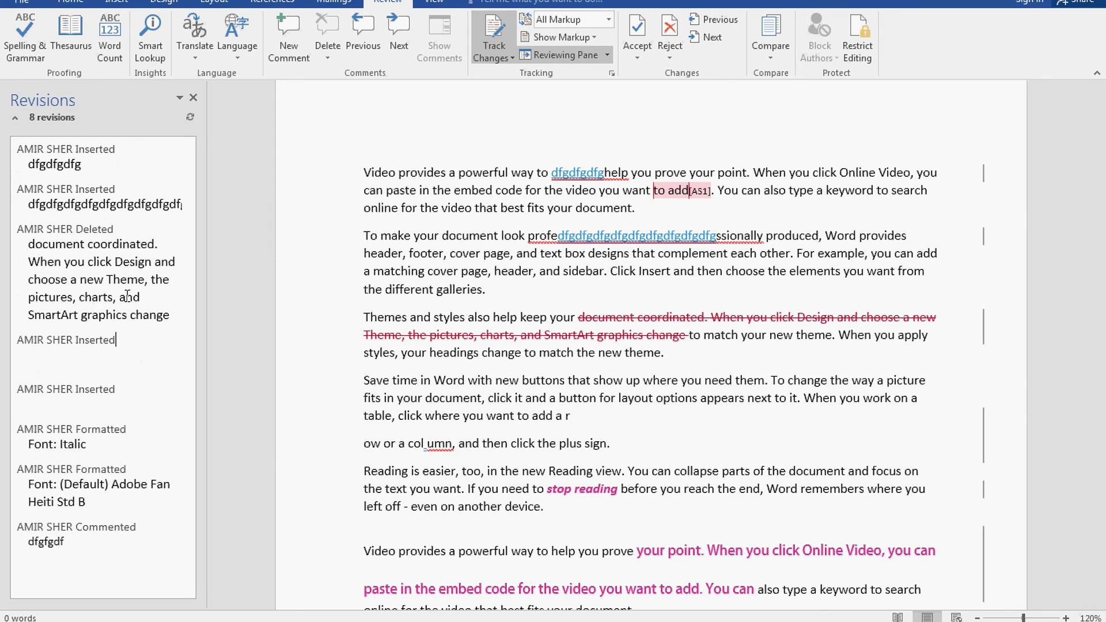
scroll(127, 297, "down", 1)
left_click(193, 98)
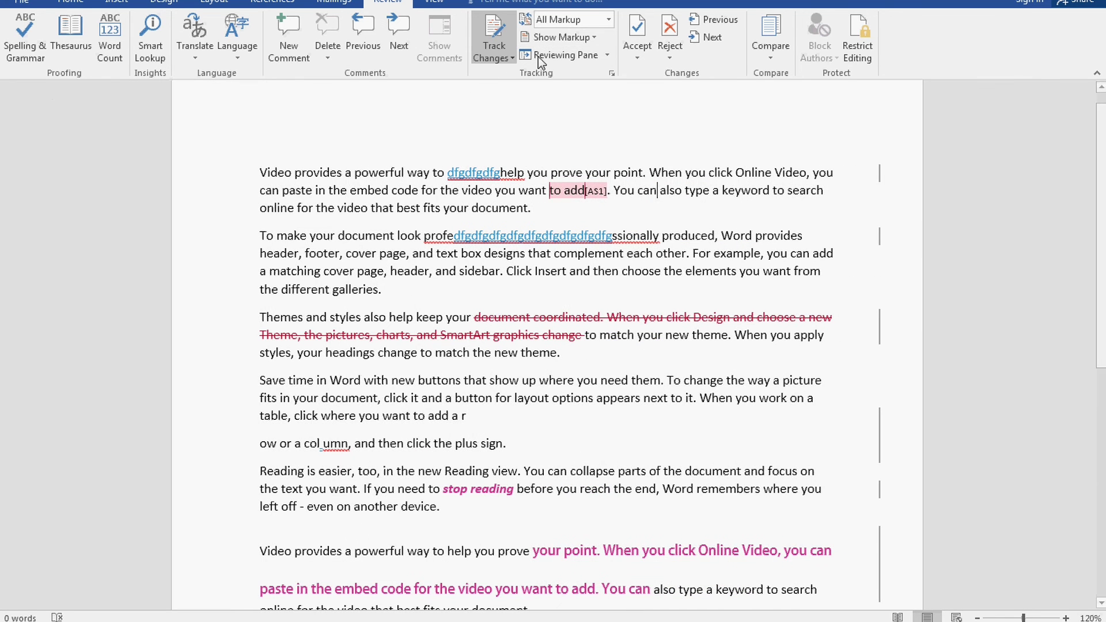
left_click(608, 56)
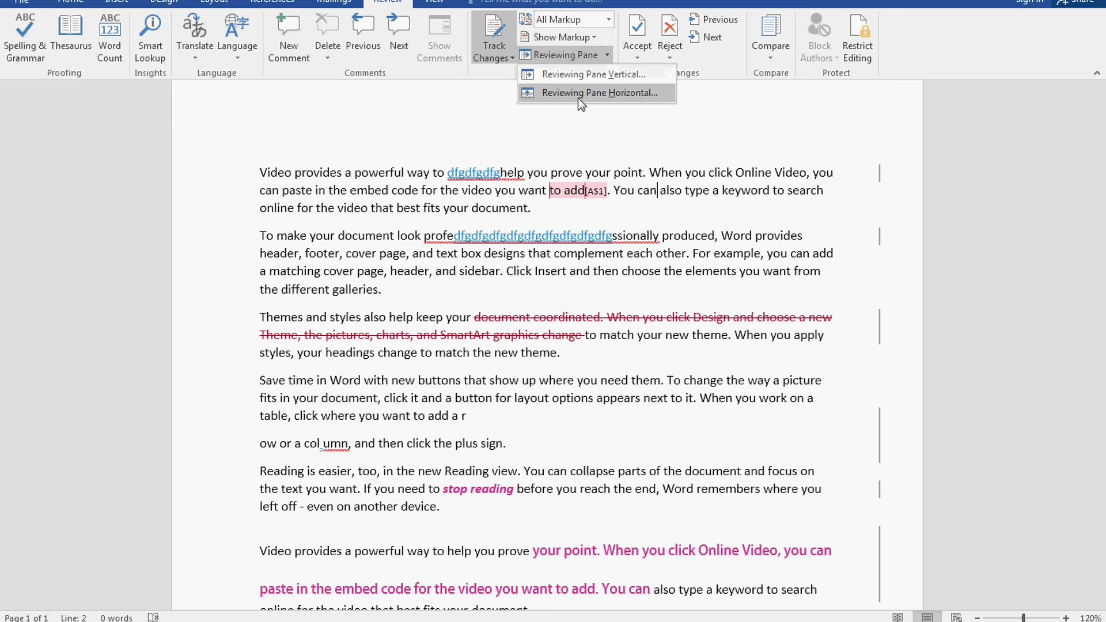
left_click(599, 92)
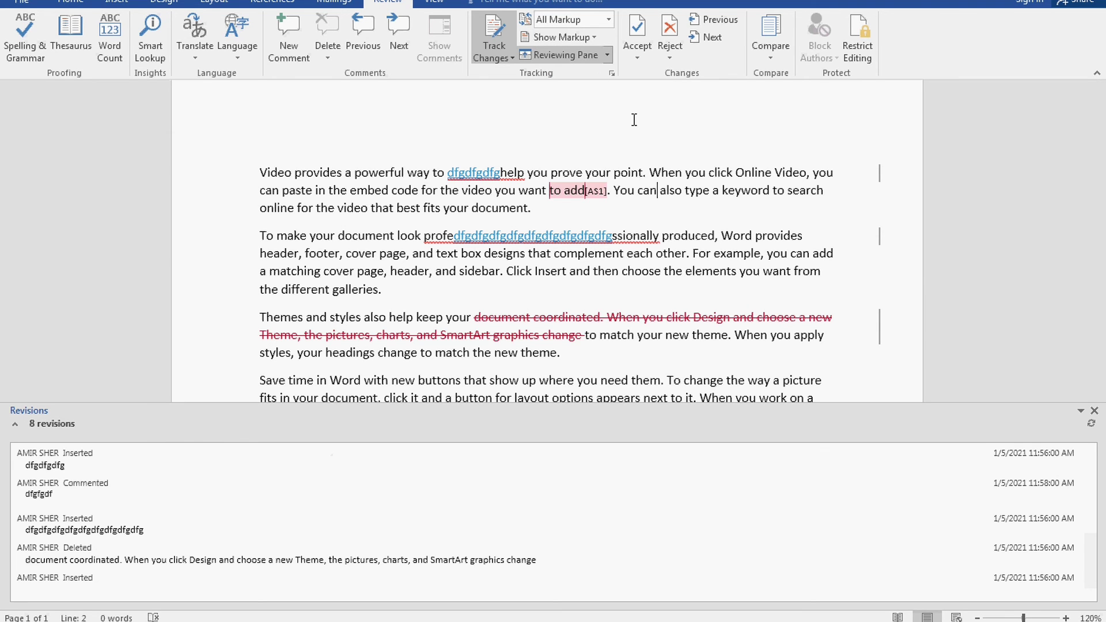
left_click(699, 498)
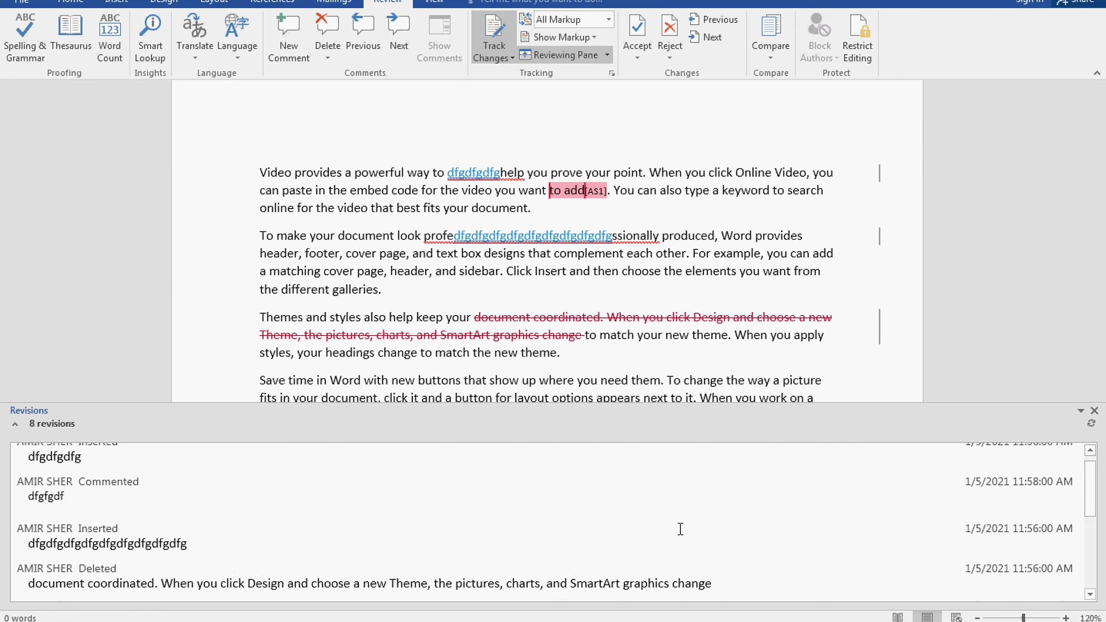
scroll(680, 529, "up", 2, "ctrl")
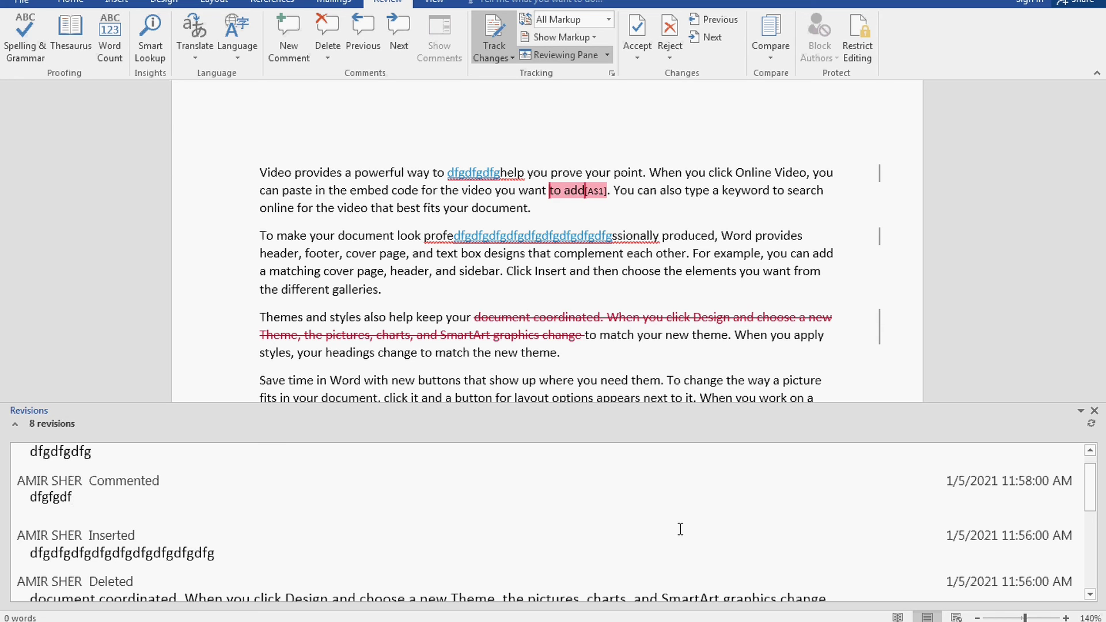
scroll(1091, 497, "down", 1)
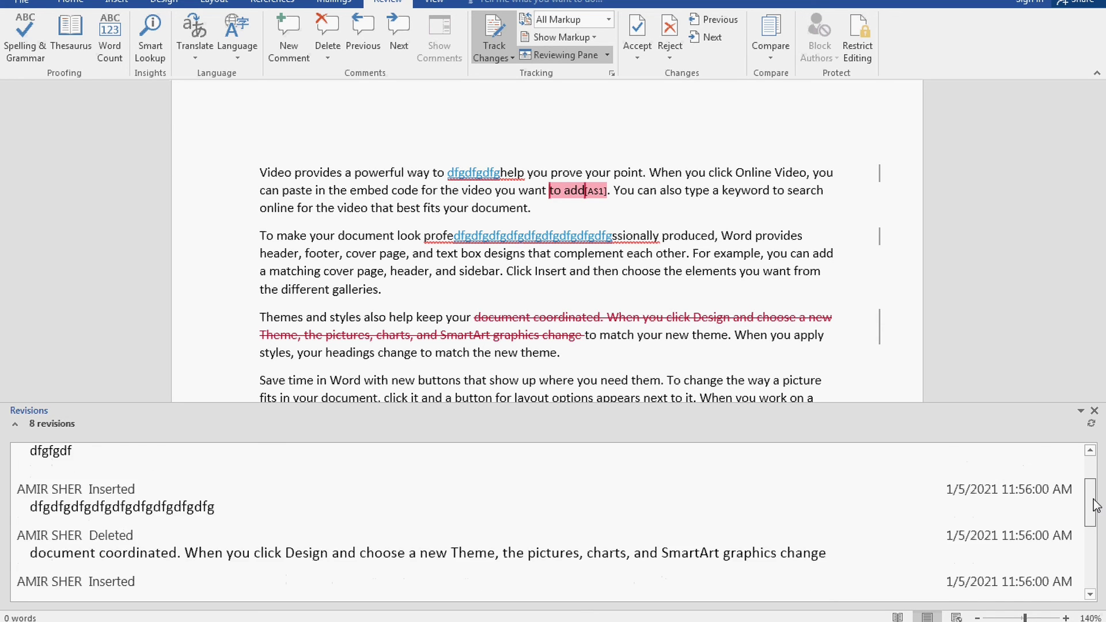
scroll(1091, 497, "up", 2)
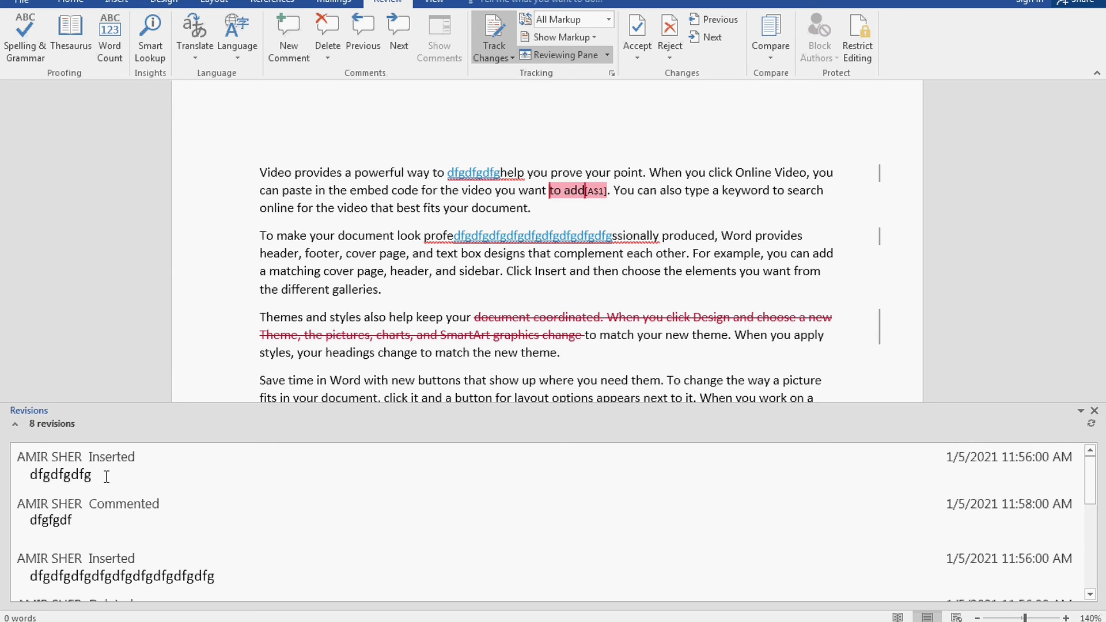
double_click(49, 473)
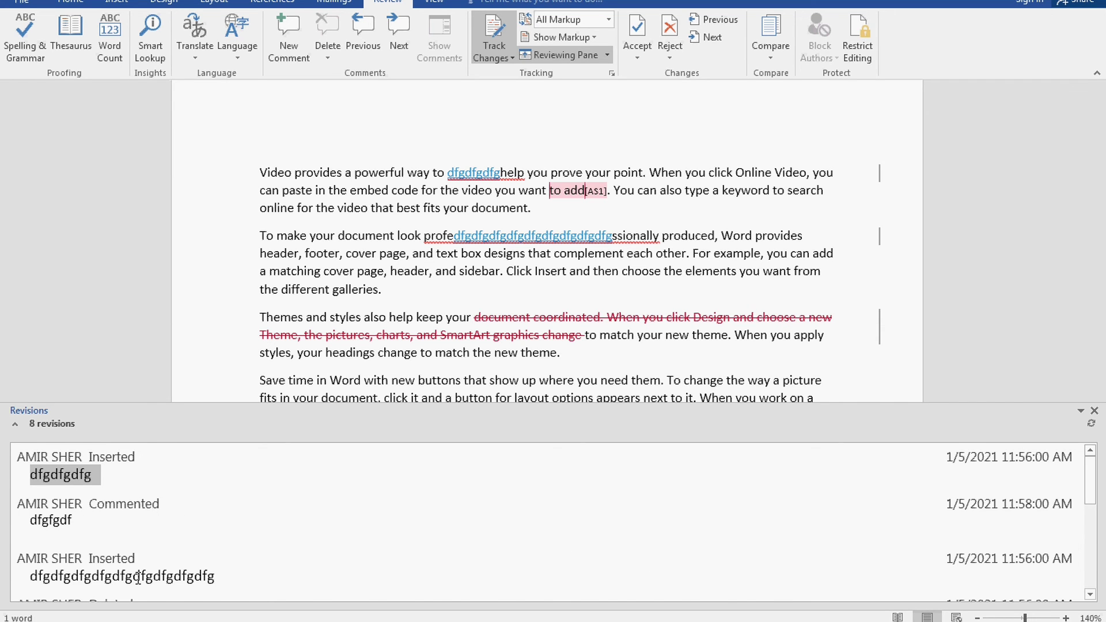
scroll(880, 553, "down", 2)
scroll(1065, 522, "down", 1)
scroll(1065, 522, "down", 2)
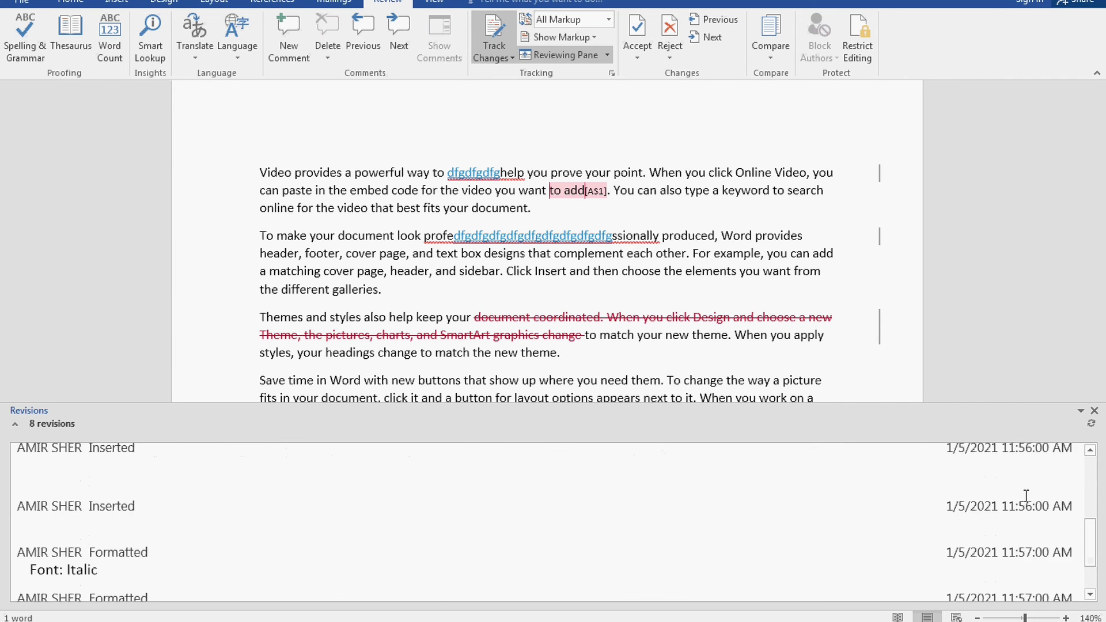
scroll(1026, 495, "down", 1)
scroll(1026, 495, "up", 1)
scroll(1024, 501, "up", 2)
scroll(1021, 519, "up", 2)
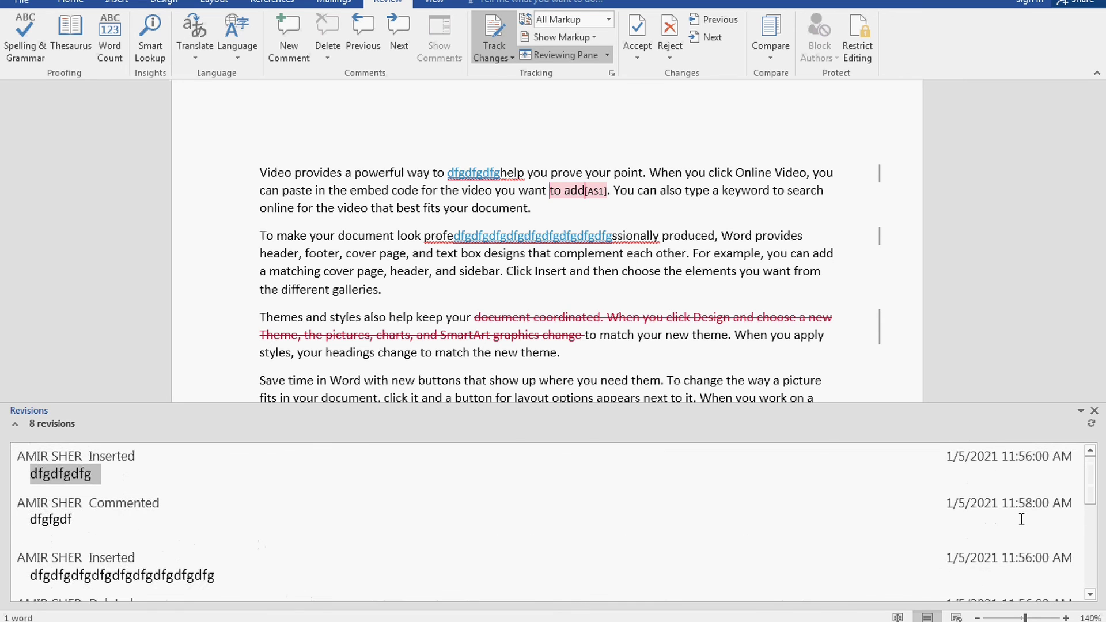
left_click(1095, 412)
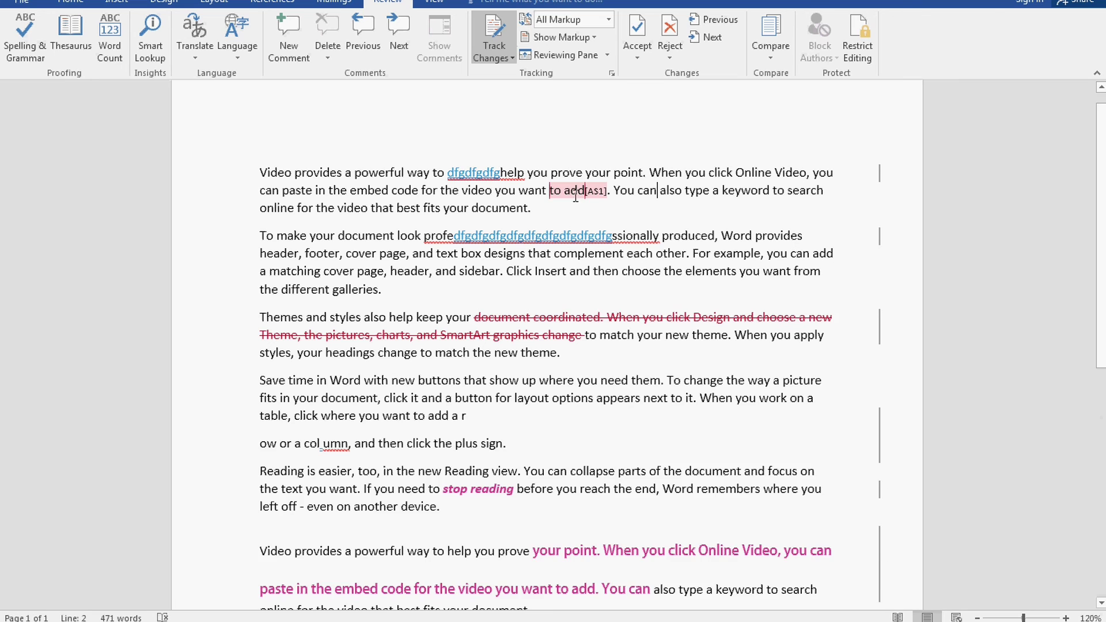